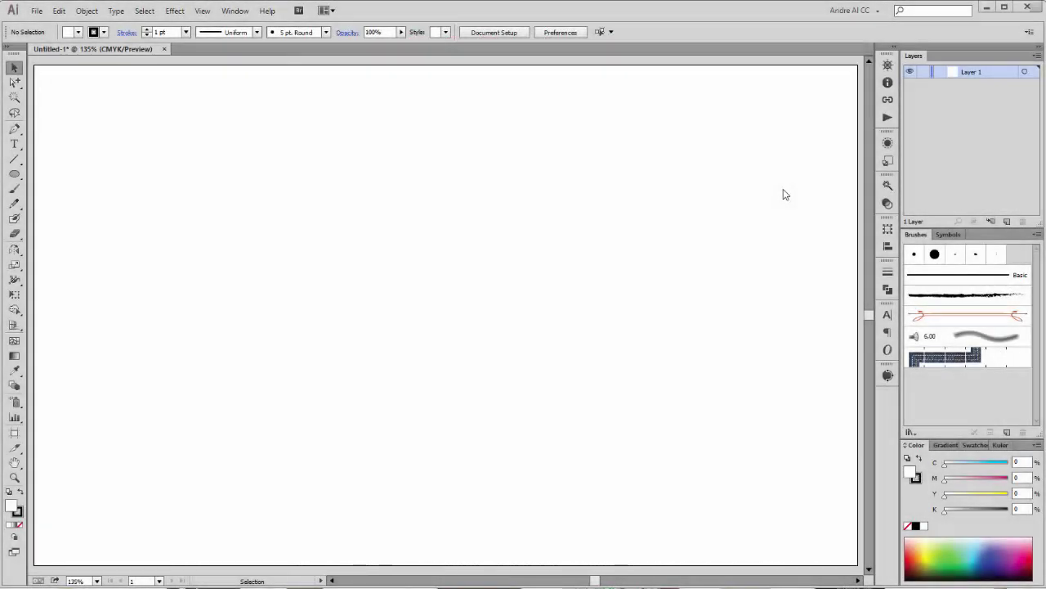
# - Draw a circle about 405 pt in diameter around the middle of the artboard
pyautogui.click(14, 174)
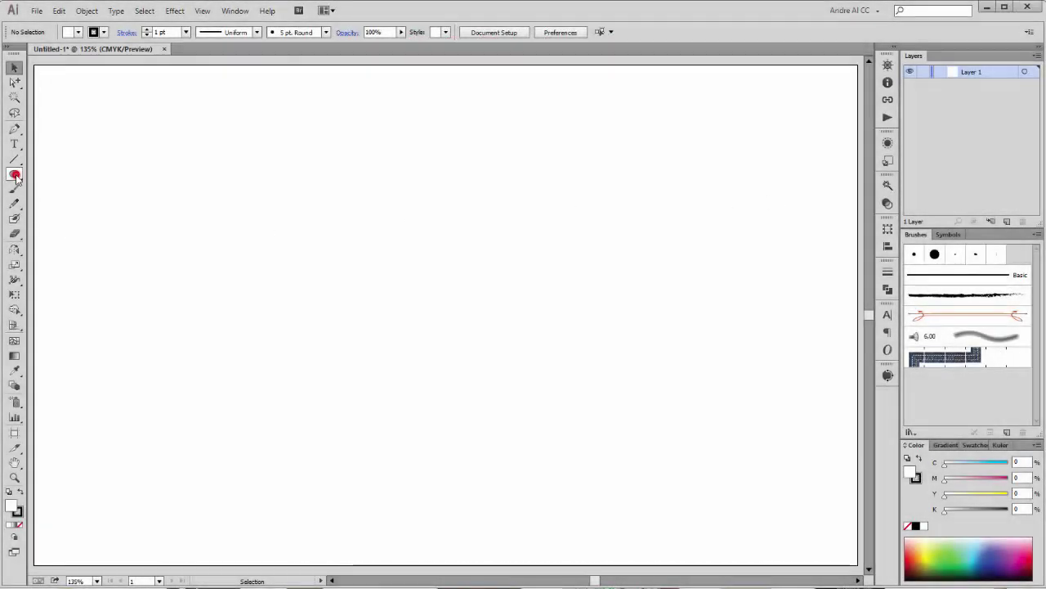
pyautogui.moveTo(367, 163); pyautogui.dragTo(668, 506)
pyautogui.moveTo(644, 400); pyautogui.dragTo(580, 372)
# - Fill the large circle with tan (C=25 M=40 Y=65 K=0) and remove its stroke
pyautogui.click(77, 31)
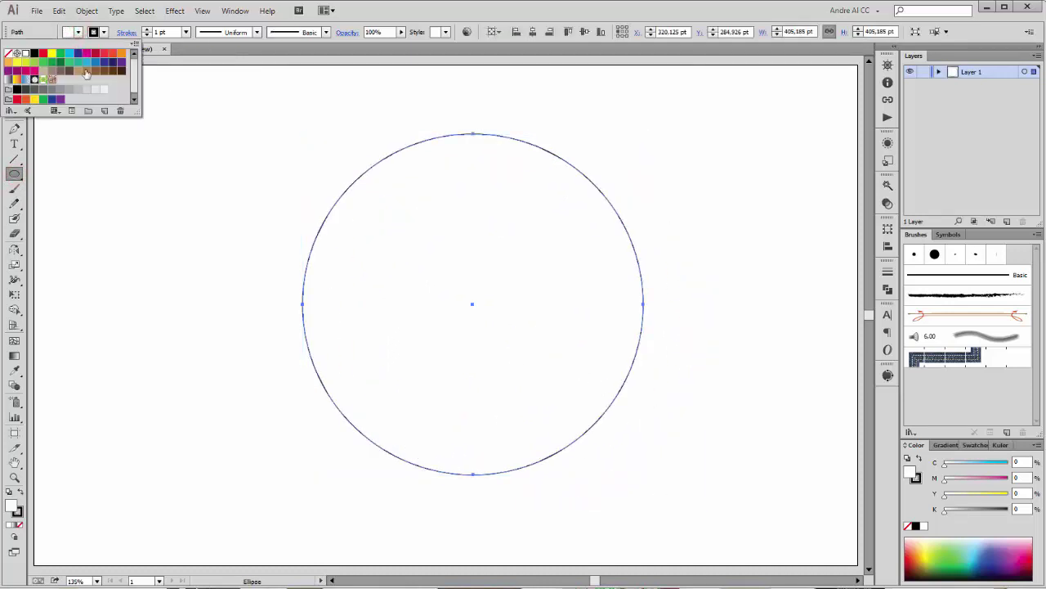
pyautogui.click(78, 70)
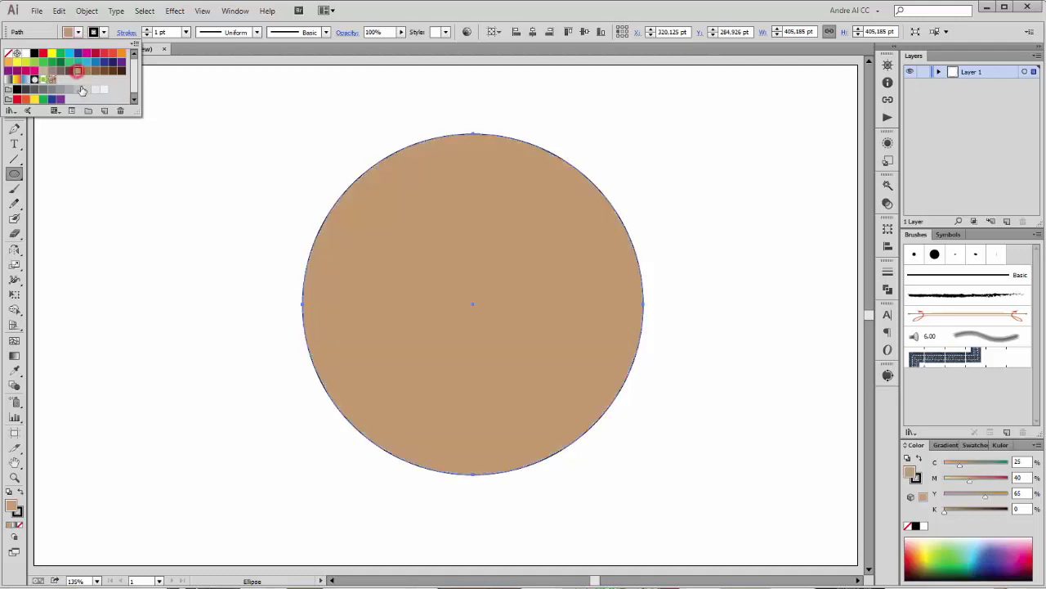
pyautogui.click(104, 32)
pyautogui.click(104, 32)
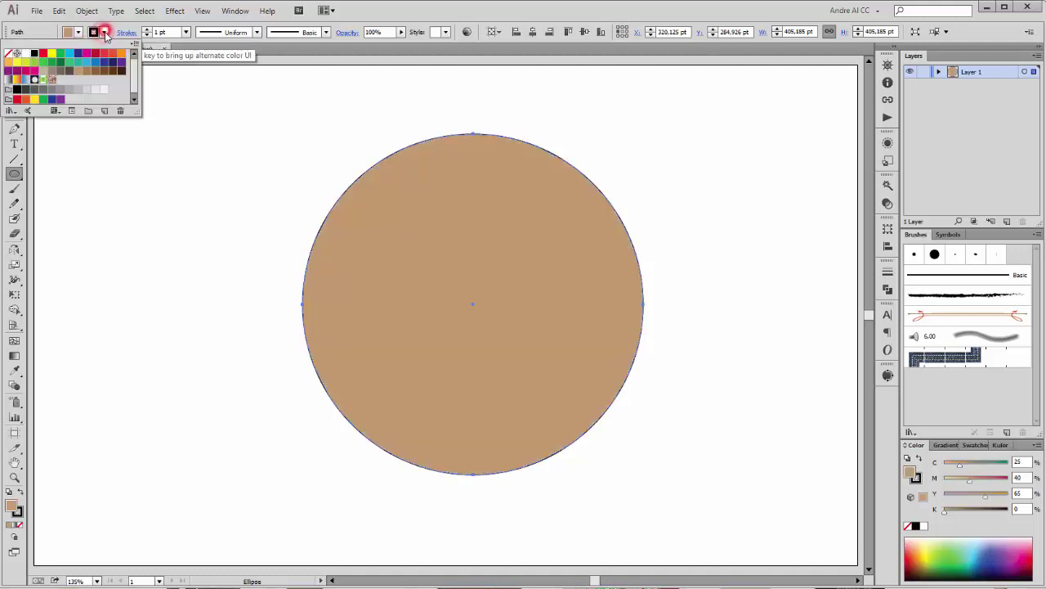
pyautogui.click(9, 55)
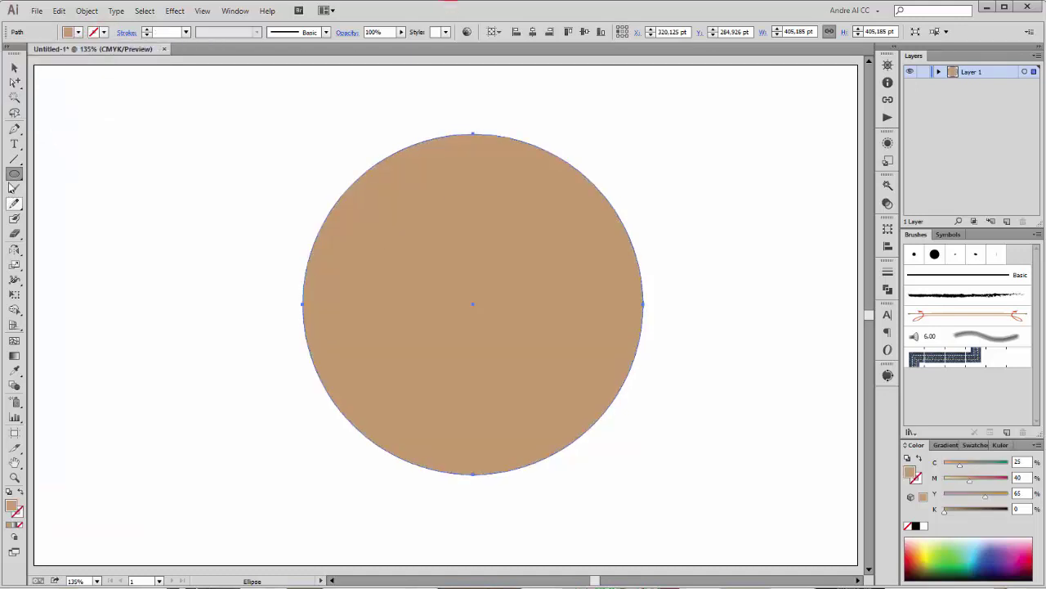
pyautogui.click(125, 178)
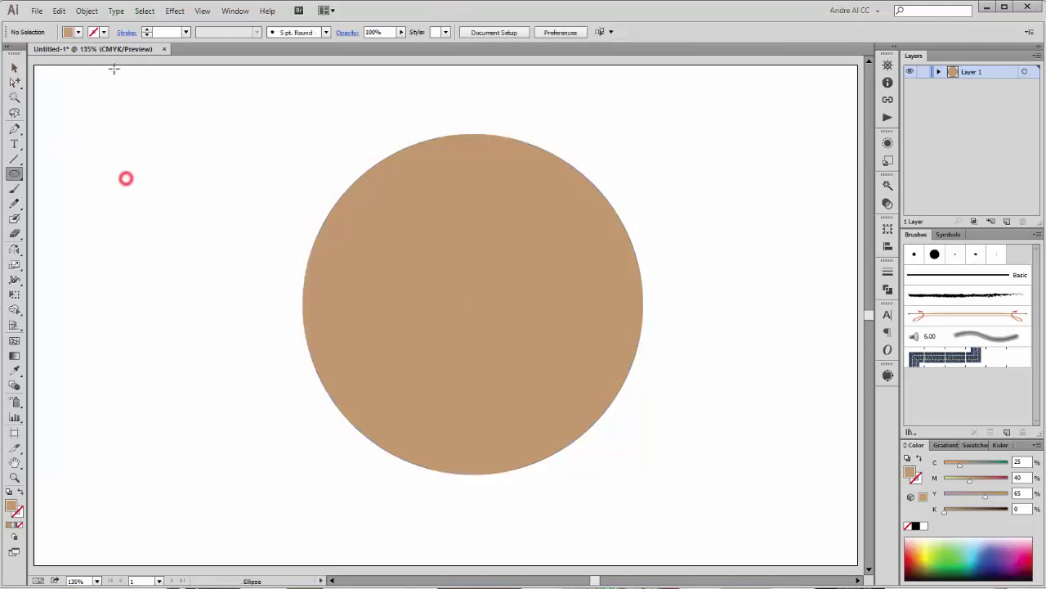
# - Draw a circle about 71 pt wide near the tan circle's center, filled with red C=15 M=100 Y=90 K=10
pyautogui.click(76, 32)
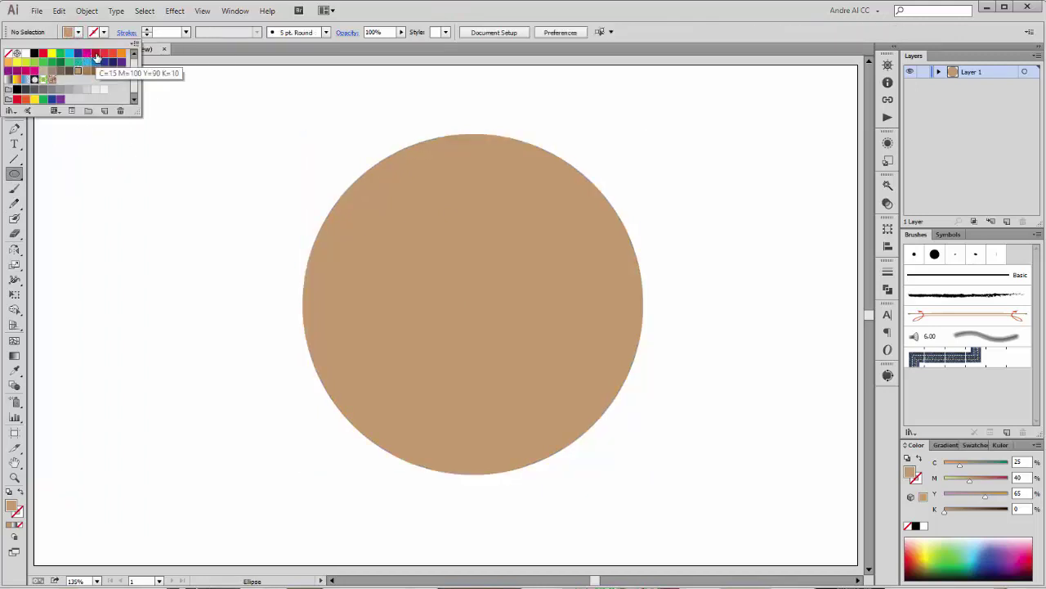
pyautogui.click(96, 57)
pyautogui.click(164, 231)
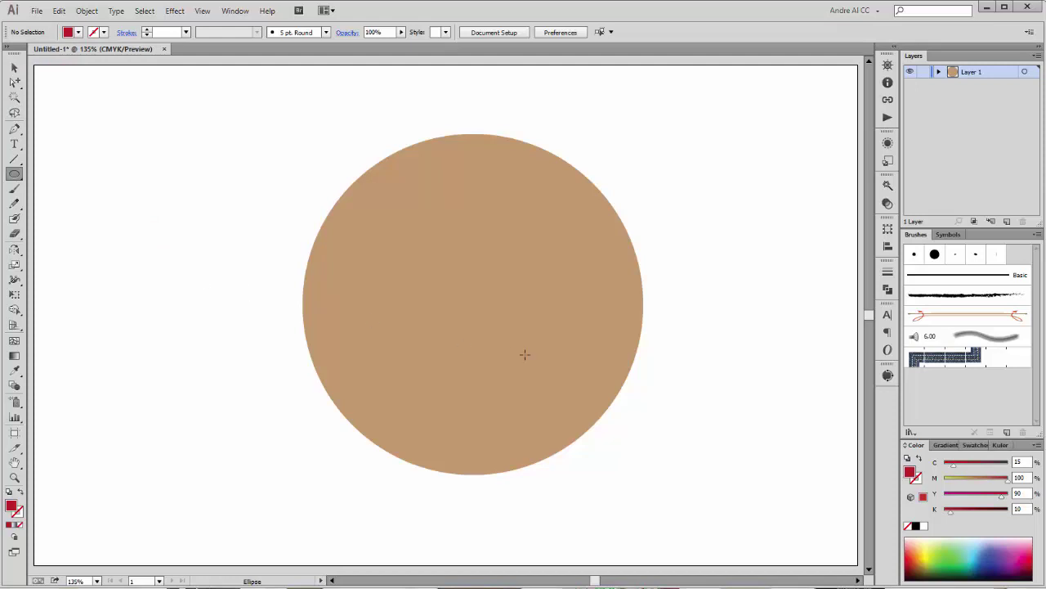
pyautogui.moveTo(463, 303); pyautogui.dragTo(497, 340)
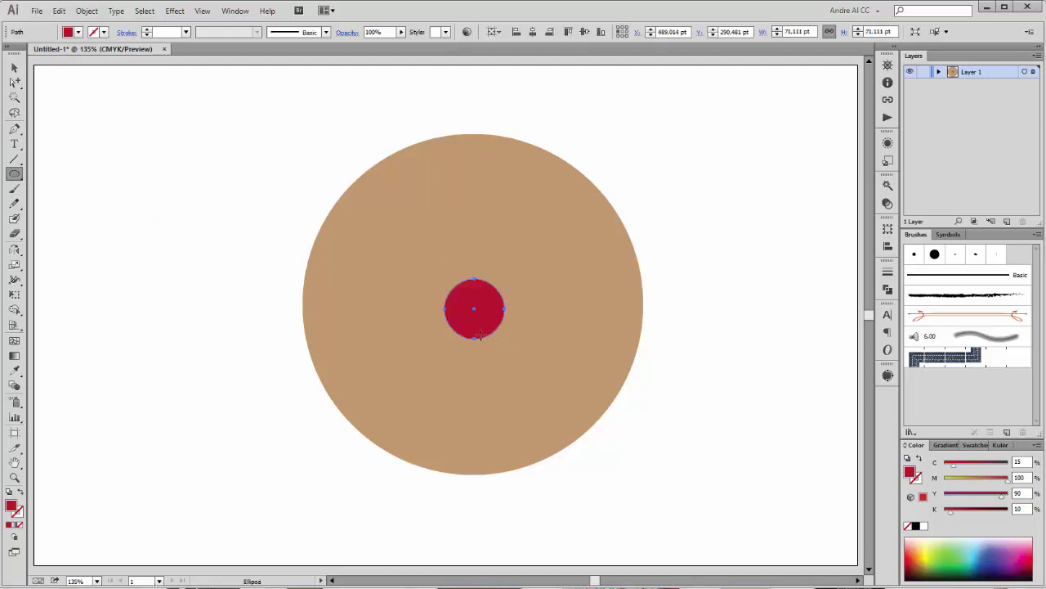
# - Align the tan and red circles to their horizontal and vertical centers on the artboard
pyautogui.click(14, 67)
pyautogui.moveTo(262, 180); pyautogui.dragTo(712, 433)
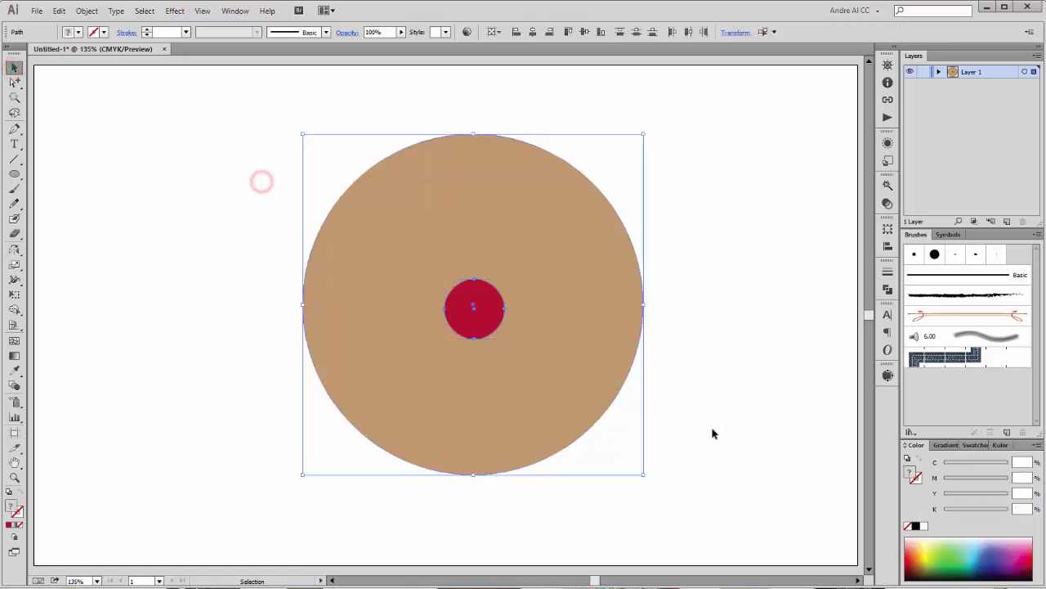
pyautogui.click(533, 32)
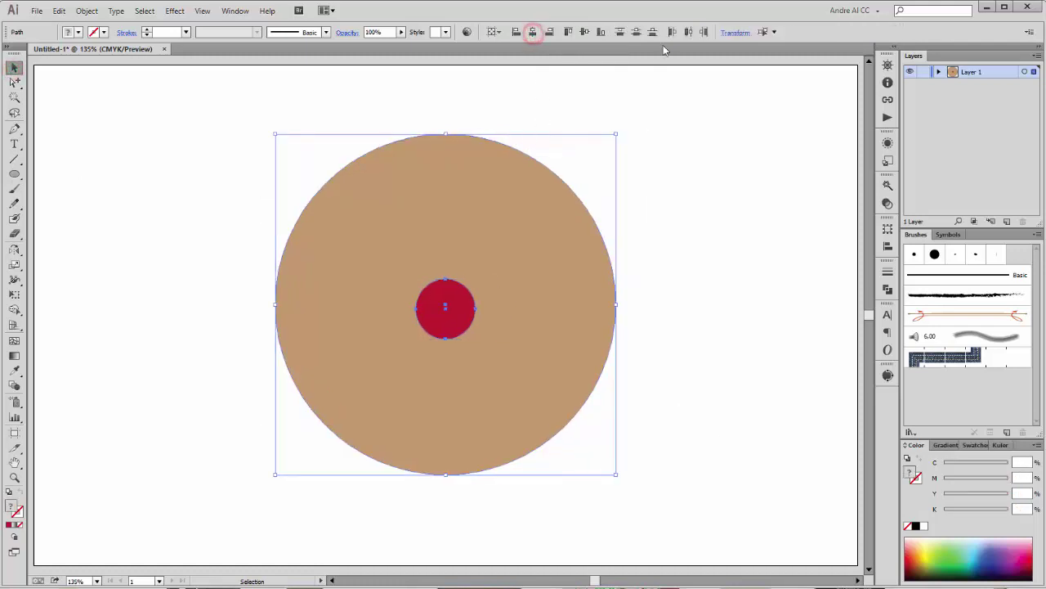
pyautogui.click(584, 32)
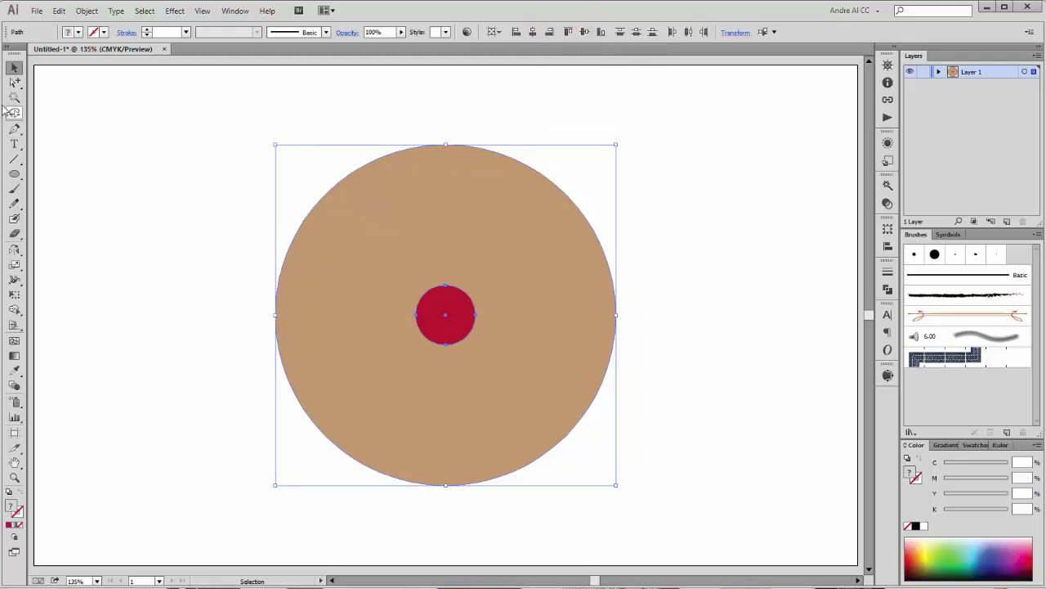
pyautogui.click(164, 283)
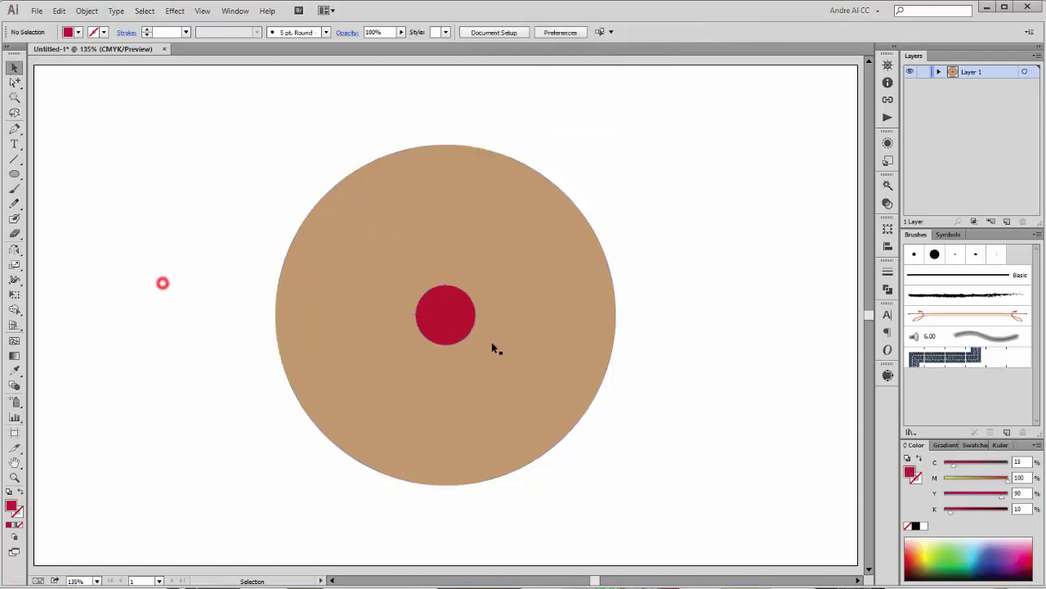
# - Duplicate the red circle near the tan circle's upper edge and align all circles to their horizontal center
pyautogui.click(449, 336)
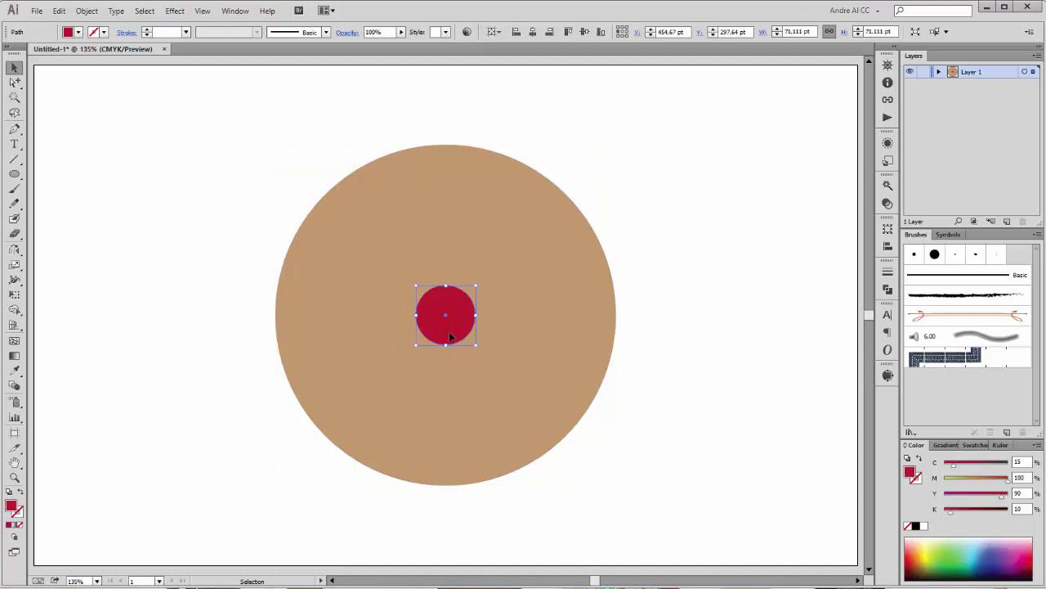
pyautogui.moveTo(449, 336); pyautogui.dragTo(456, 216)
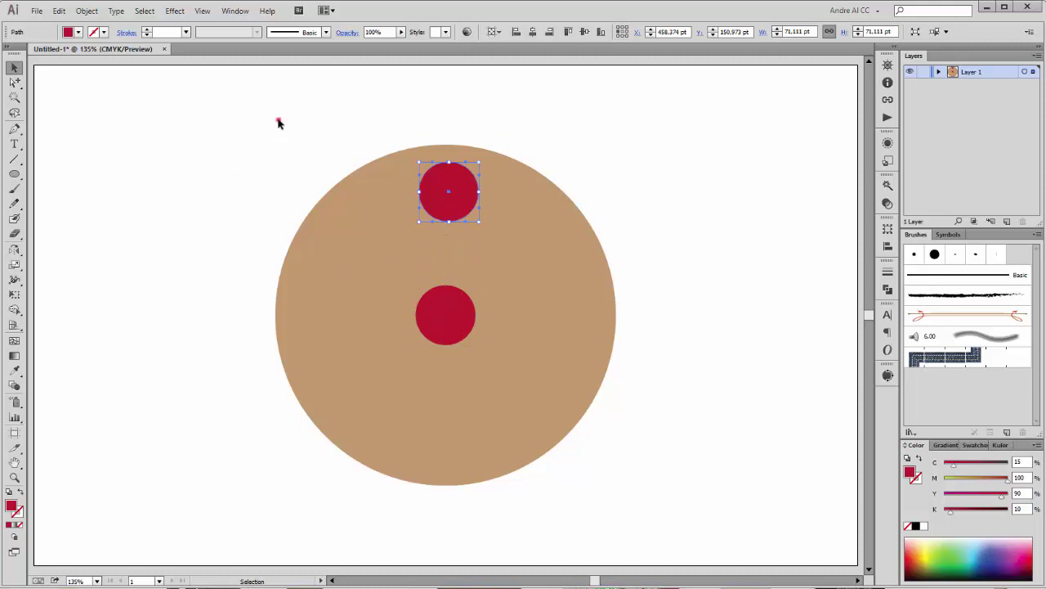
pyautogui.moveTo(278, 119); pyautogui.dragTo(616, 484)
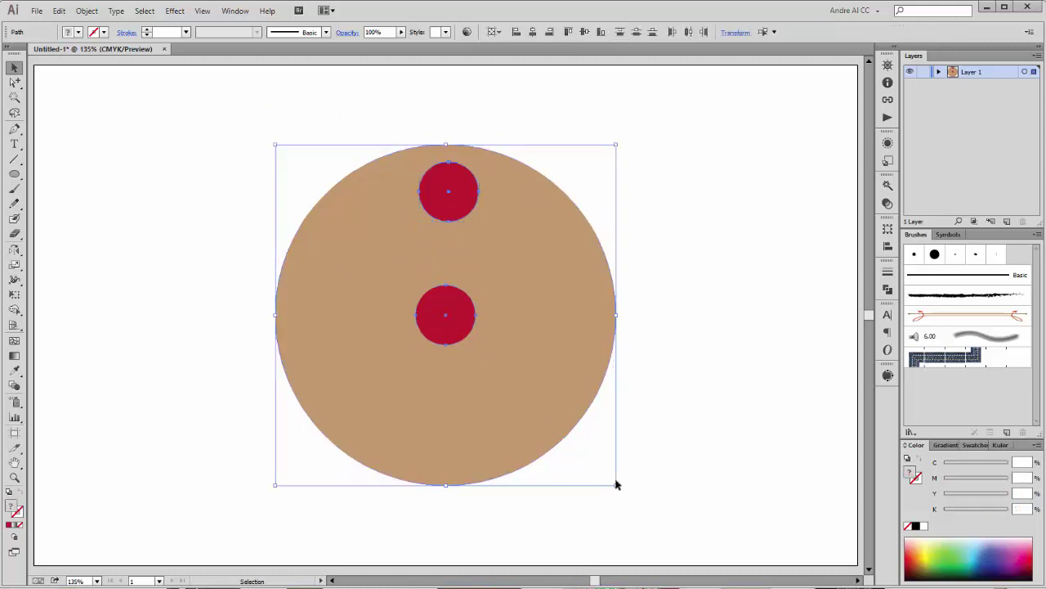
pyautogui.click(533, 32)
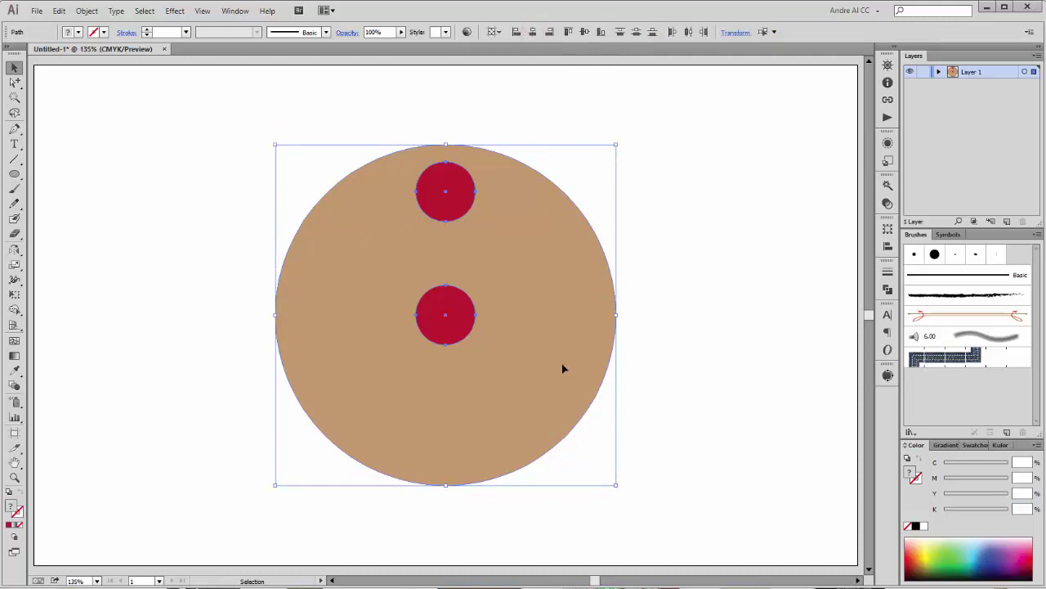
# - Remove the central red circle's bottom anchor point and convert its two side anchors to corners
pyautogui.click(14, 83)
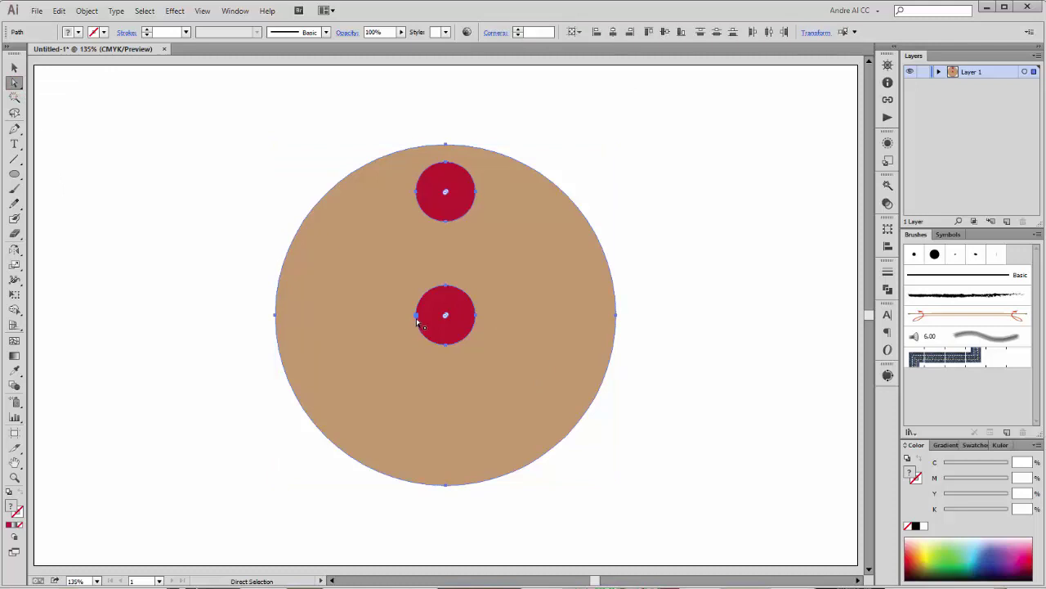
pyautogui.click(447, 346)
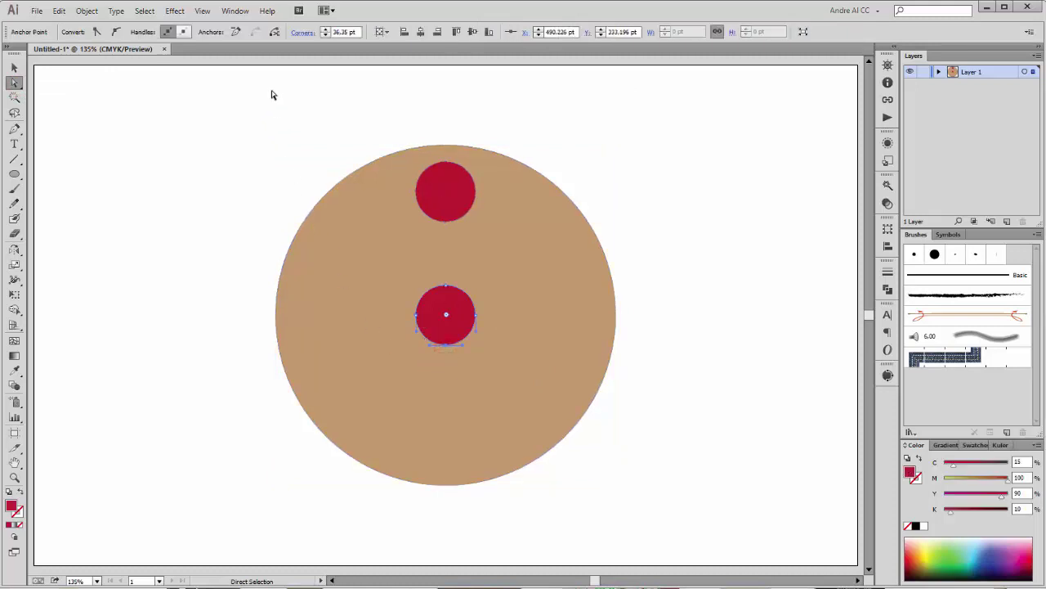
pyautogui.click(236, 32)
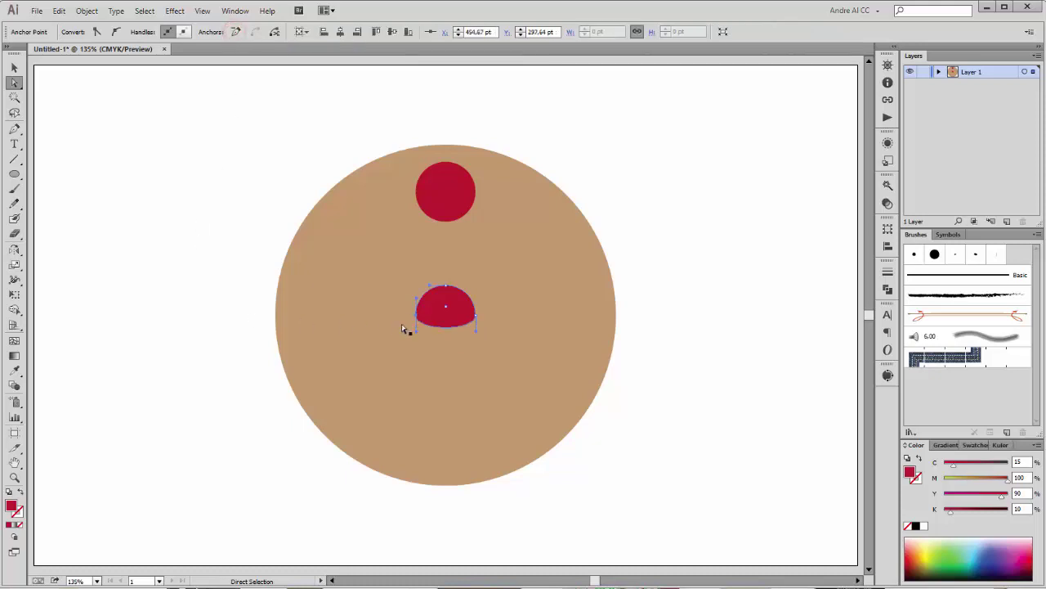
pyautogui.click(473, 312)
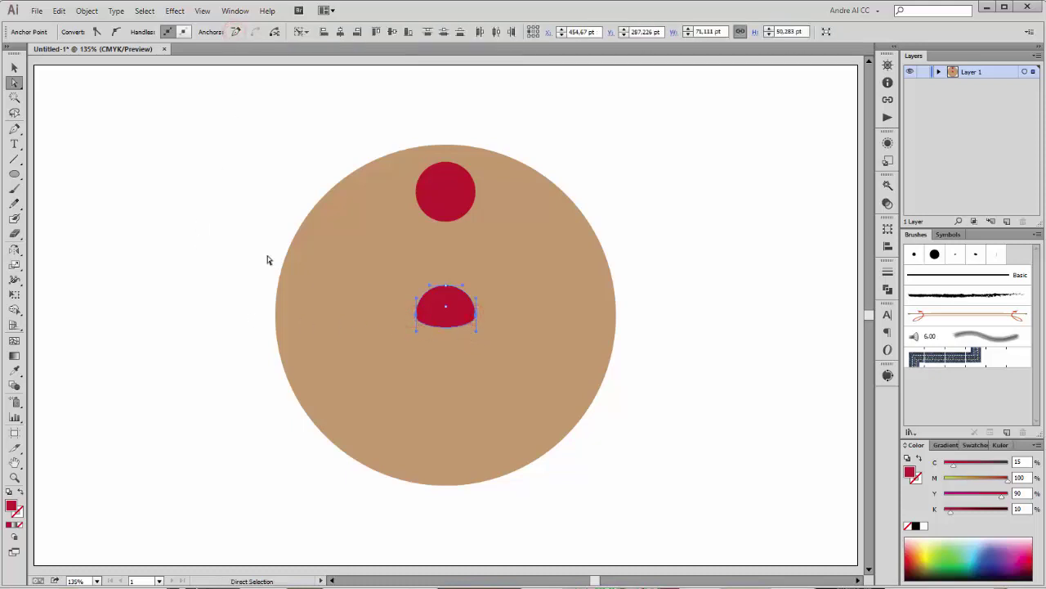
pyautogui.click(97, 32)
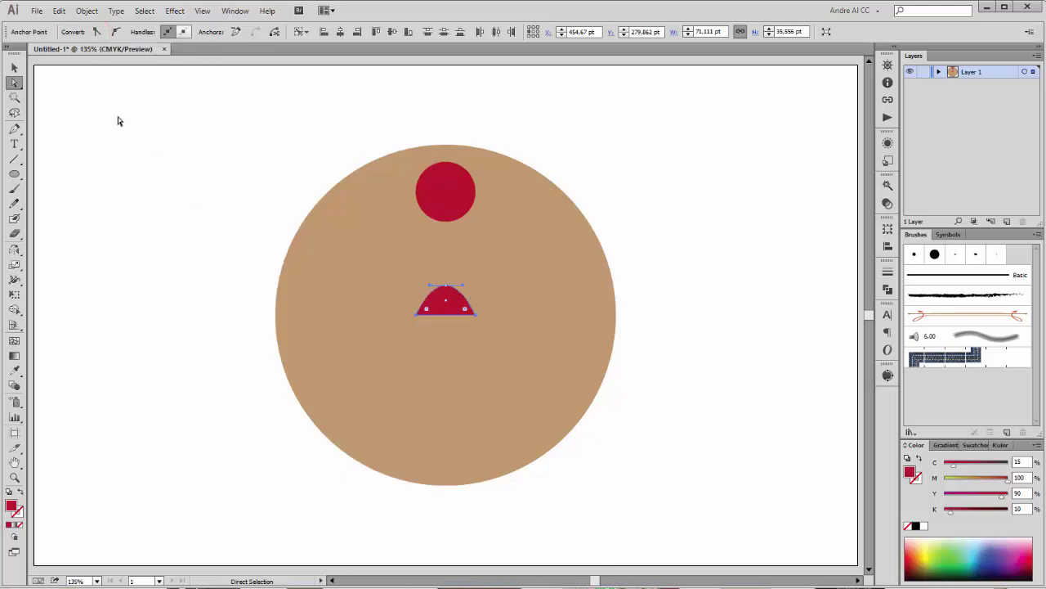
# - Combine the upper red circle and the central half shape into a compound path
pyautogui.keyDown('shift'); pyautogui.click(450, 192); pyautogui.keyUp('shift')
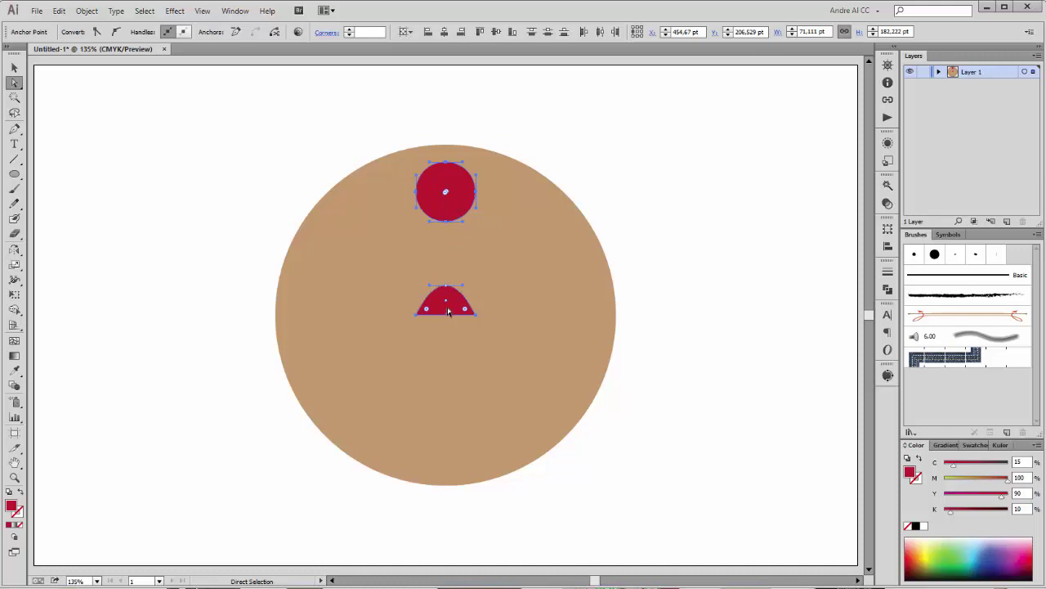
pyautogui.click(87, 11)
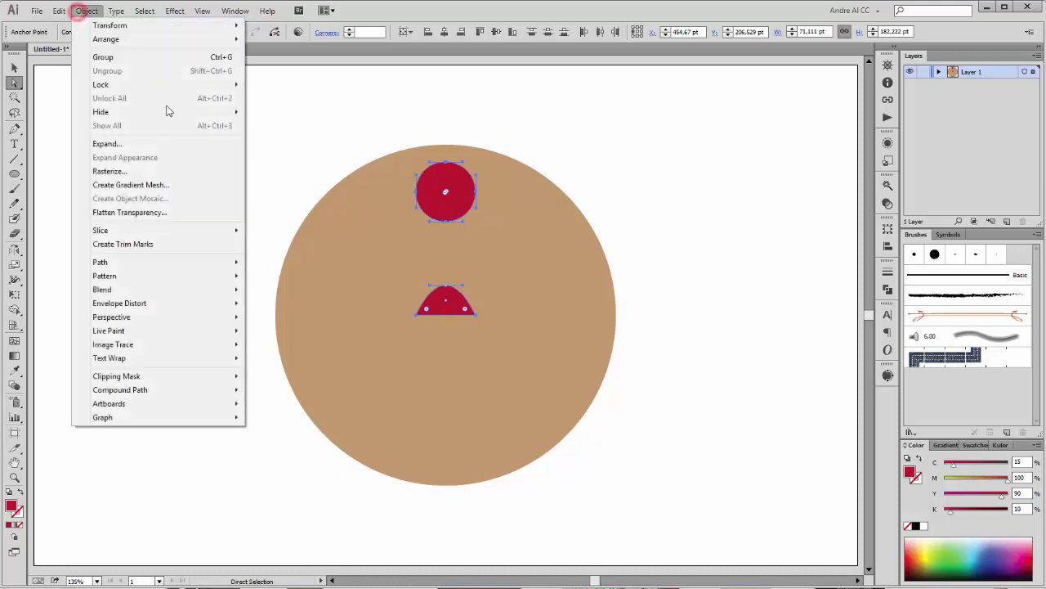
pyautogui.moveTo(147, 395)
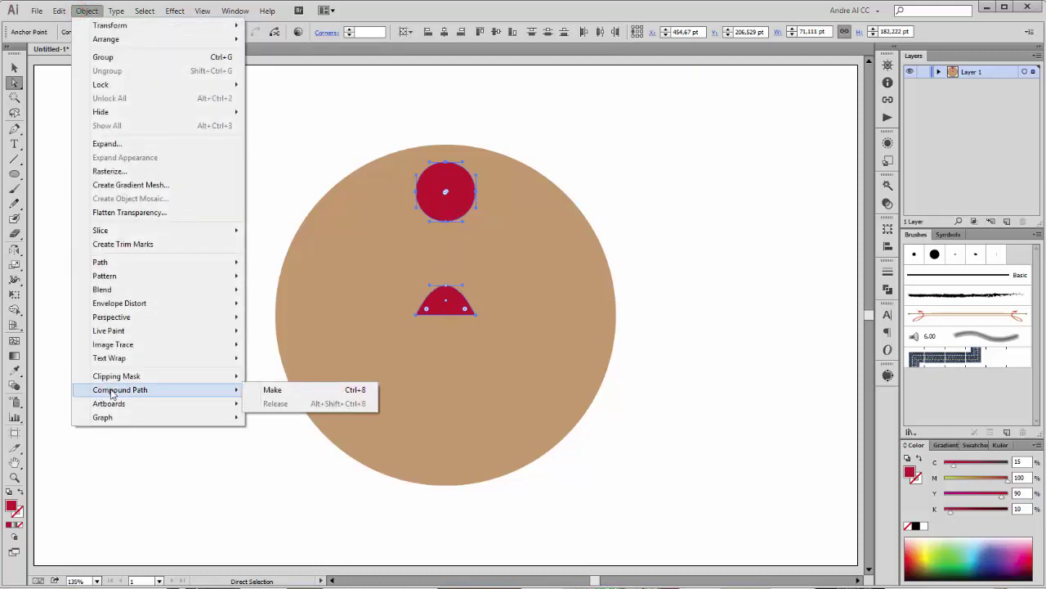
pyautogui.click(269, 390)
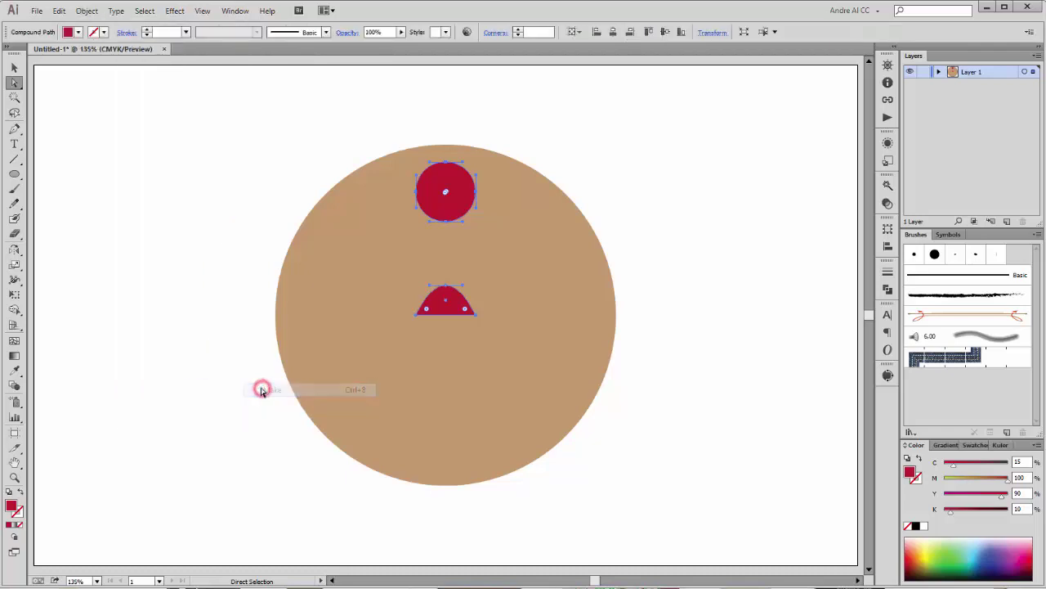
# - Apply a Transform effect to the red compound path with 9 copies rotated by 36°
pyautogui.click(174, 11)
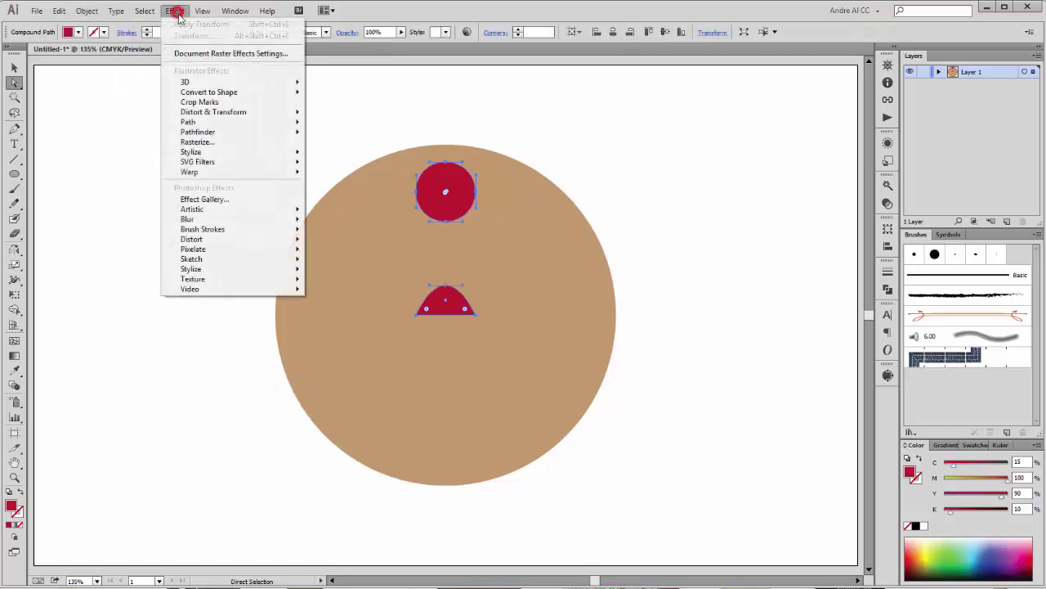
pyautogui.moveTo(190, 119)
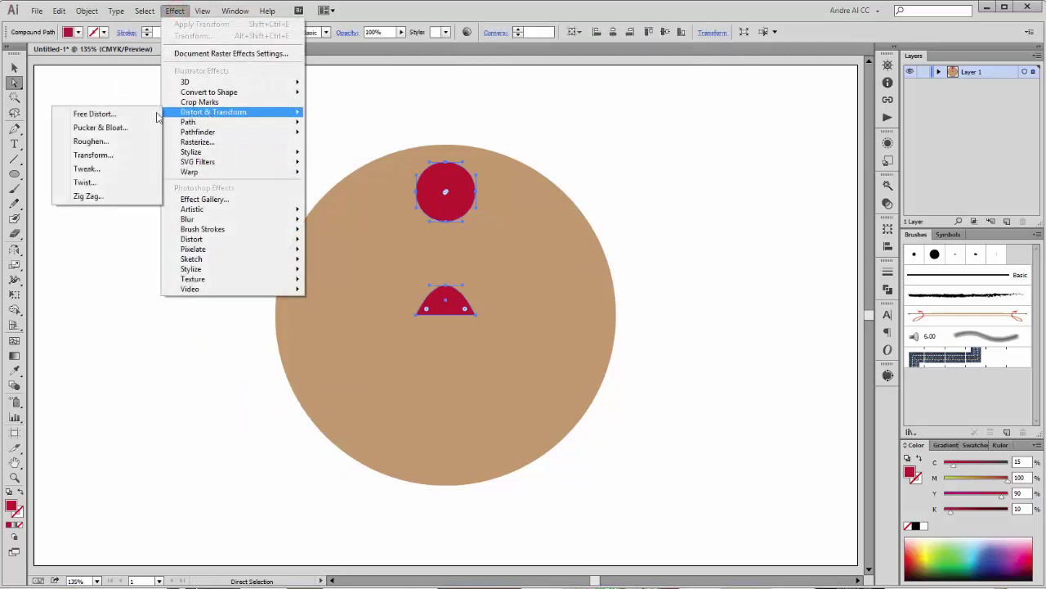
pyautogui.click(93, 156)
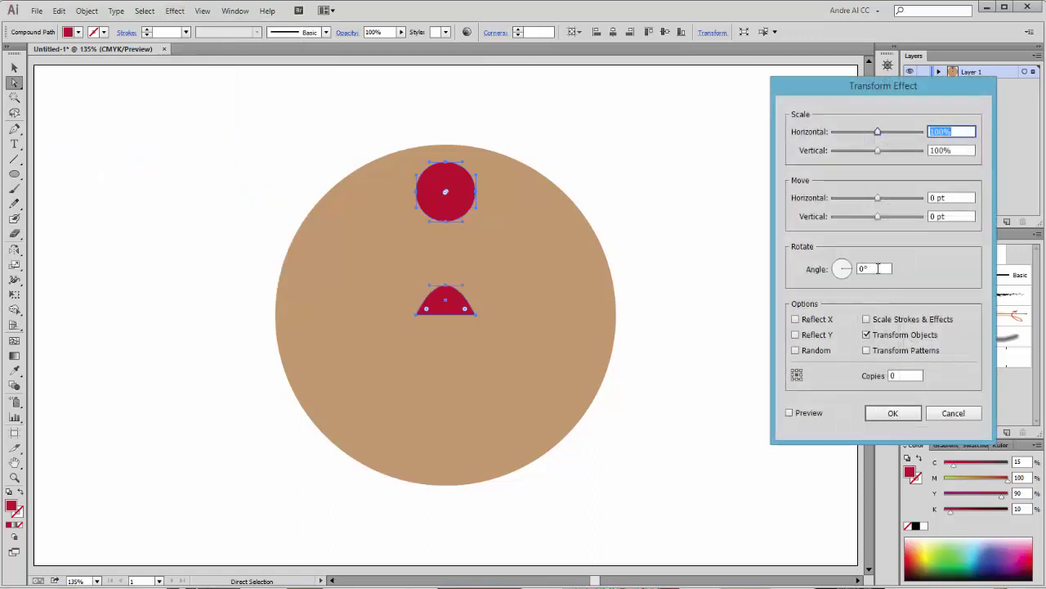
pyautogui.click(899, 375)
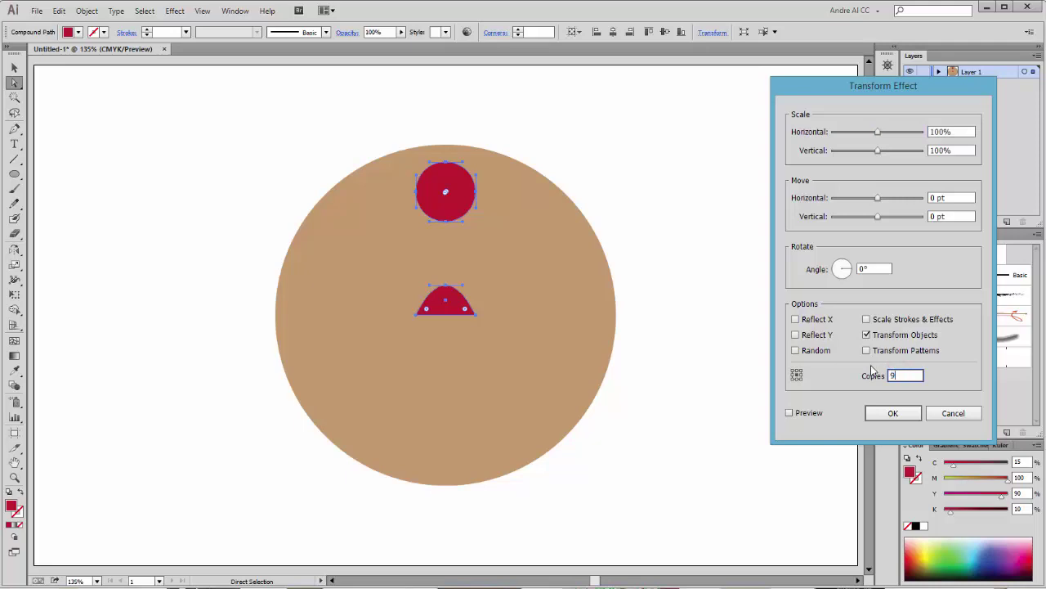
pyautogui.click(876, 270)
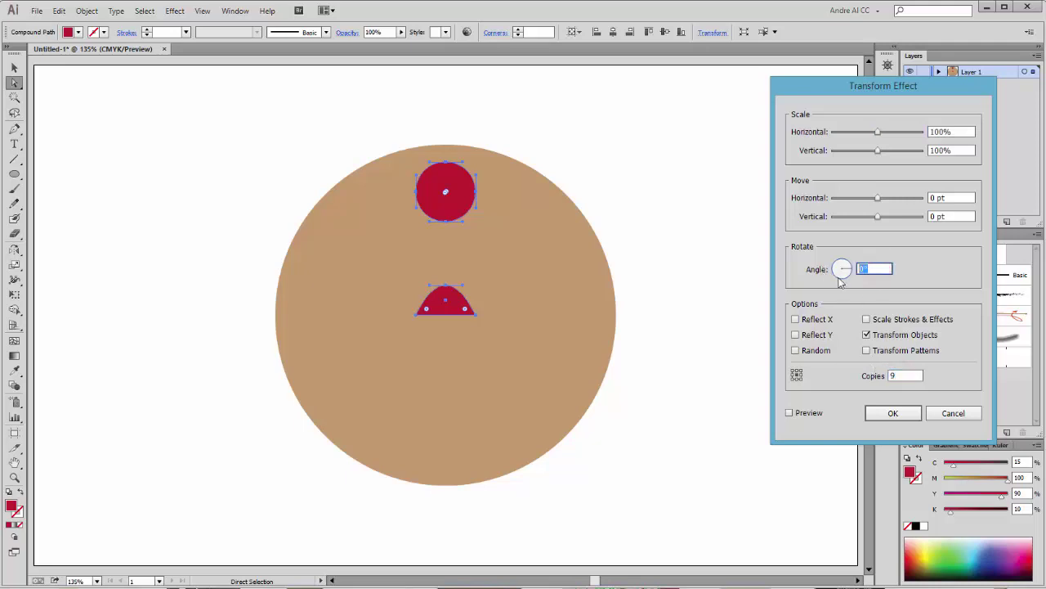
pyautogui.write('36')
pyautogui.click(790, 413)
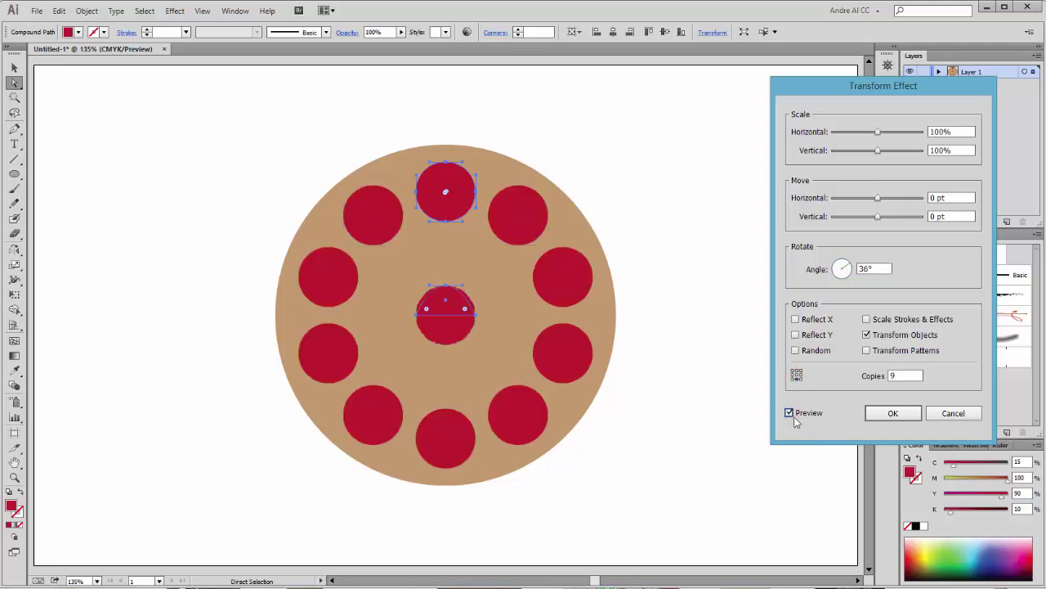
pyautogui.click(893, 413)
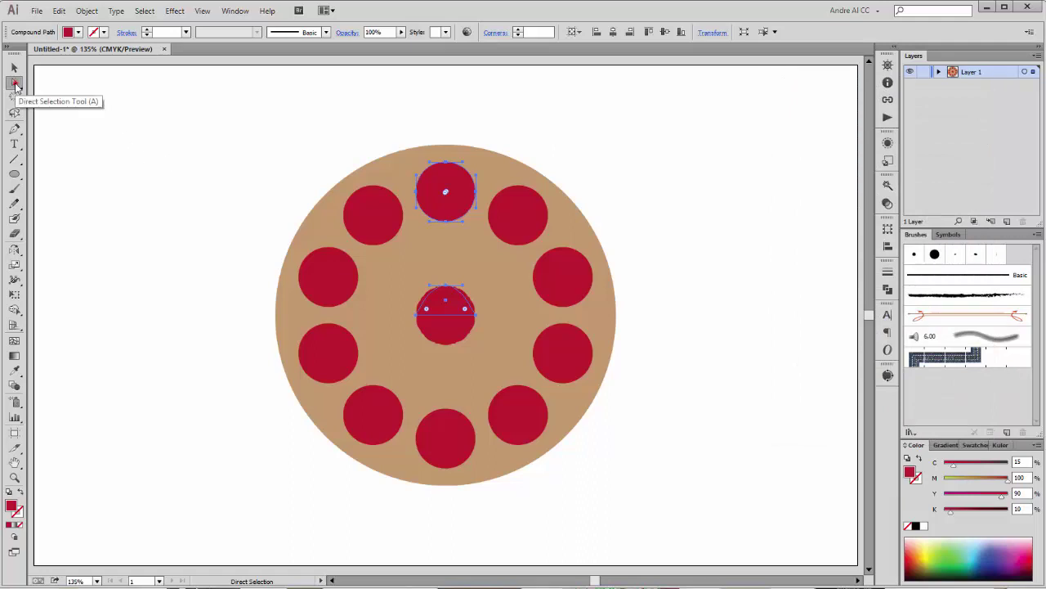
# - Select only the upper red circle of the compound path and scale it proportionally from its center to about 68 pt
pyautogui.moveTo(15, 85); pyautogui.dragTo(57, 95)
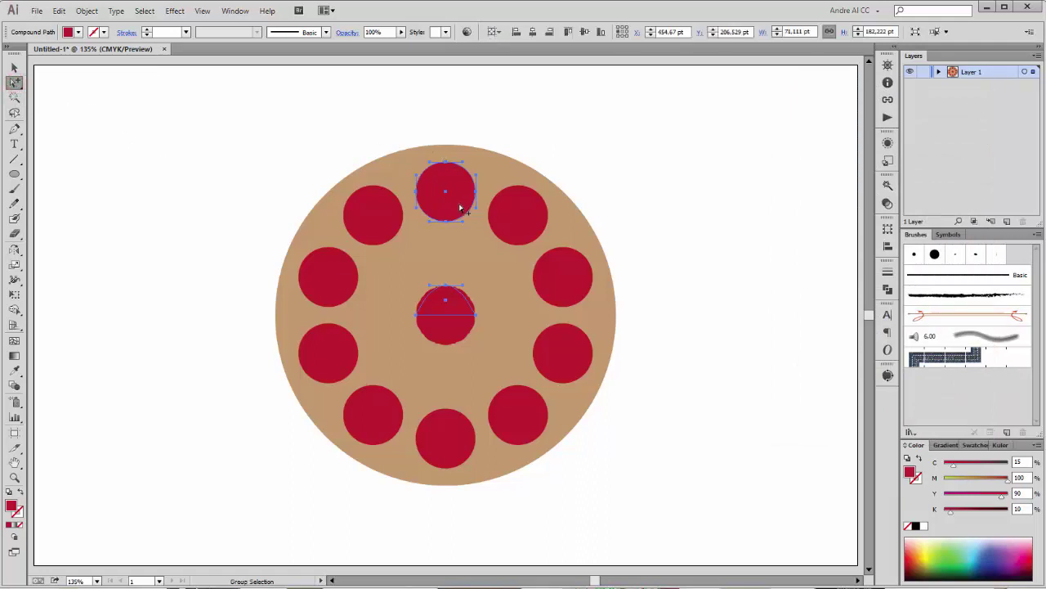
pyautogui.click(647, 135)
pyautogui.click(464, 212)
pyautogui.click(635, 161)
pyautogui.click(466, 212)
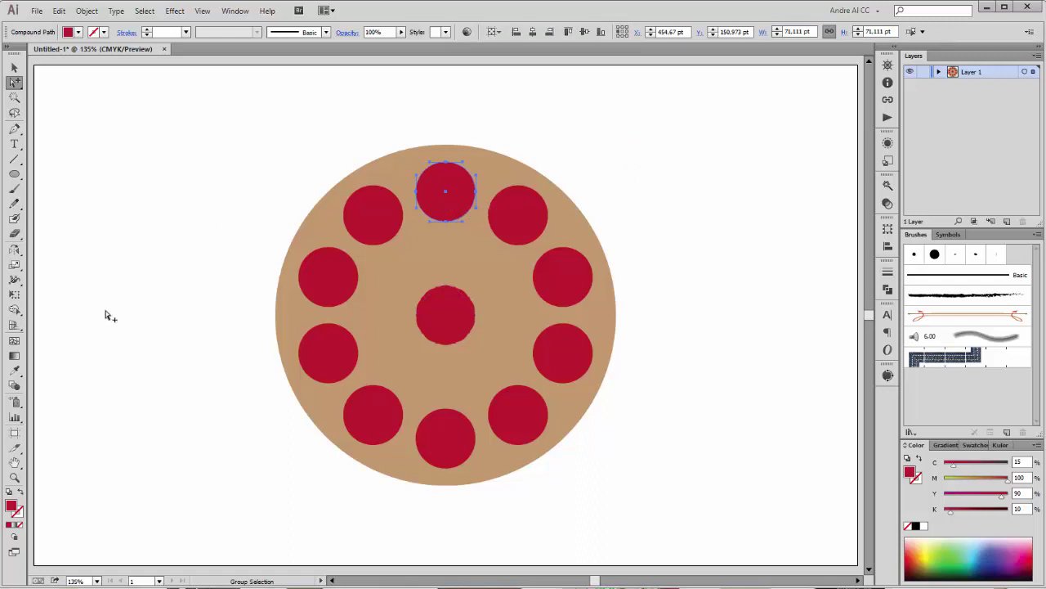
pyautogui.click(15, 294)
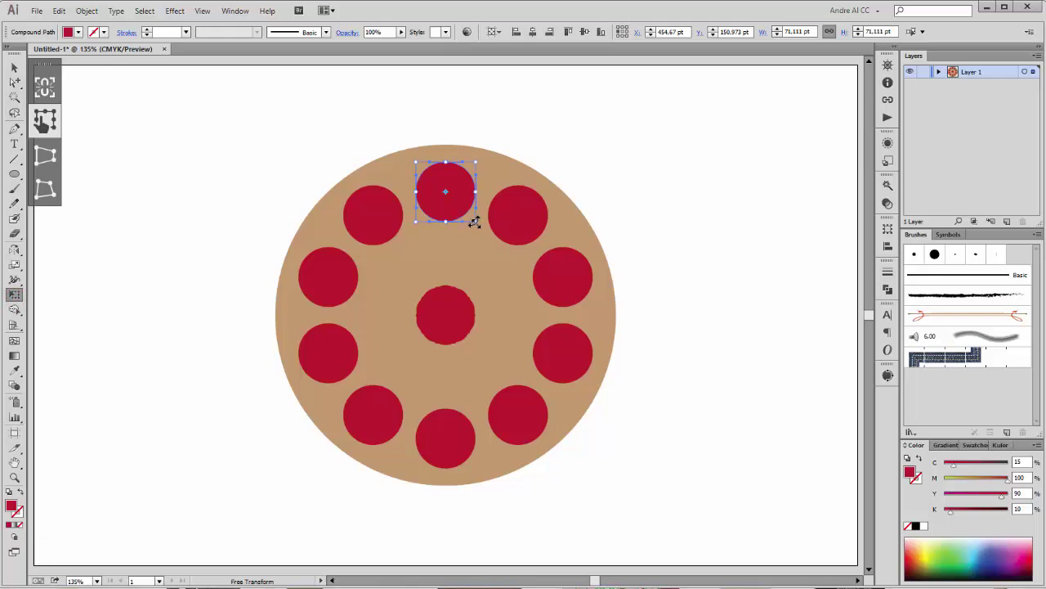
pyautogui.moveTo(474, 223); pyautogui.dragTo(473, 221)
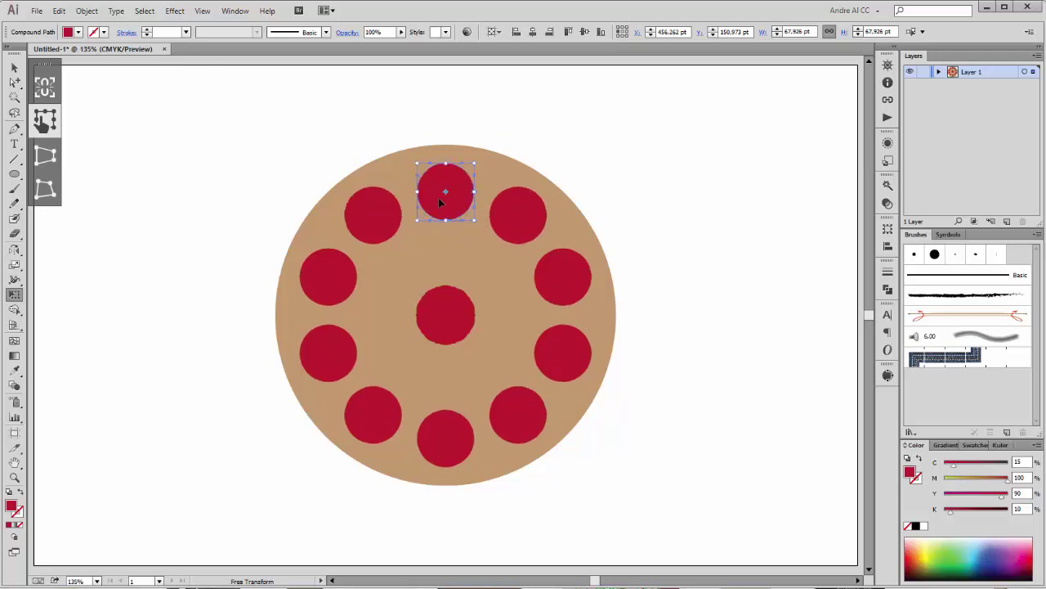
# - Select the whole red compound path and expand its appearance
pyautogui.press('v')
pyautogui.moveTo(475, 218); pyautogui.dragTo(468, 259)
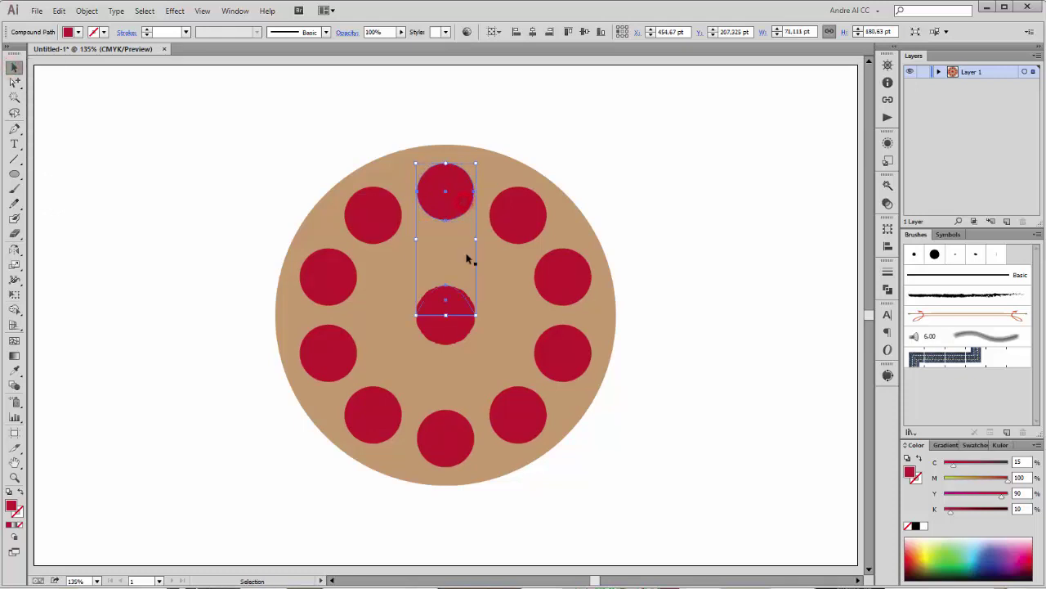
pyautogui.click(87, 11)
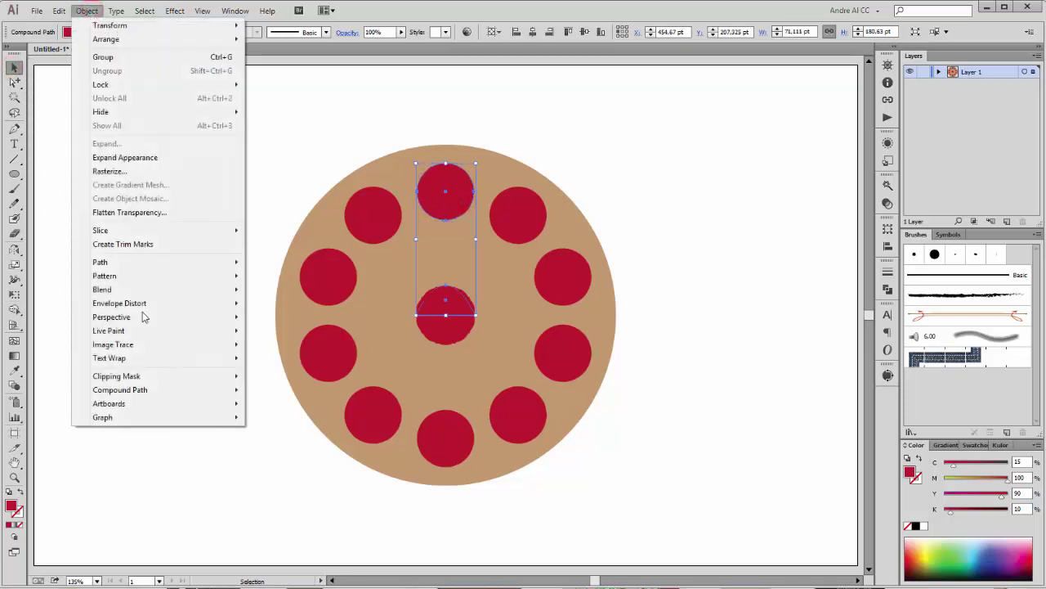
pyautogui.click(115, 162)
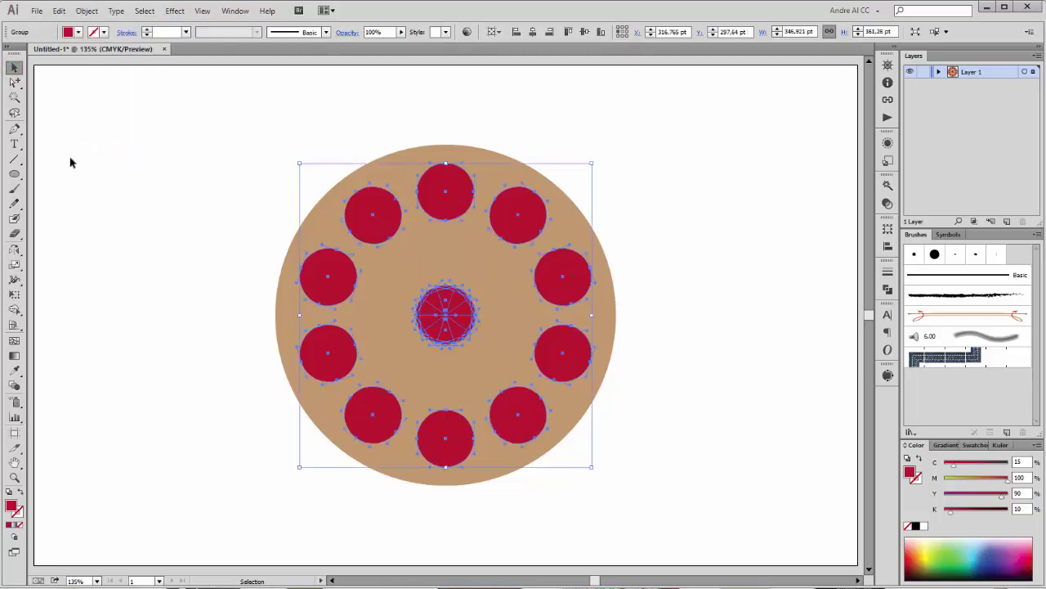
# - Lock the tan circle's path and delete the overlapping red half shapes at the disc's center
pyautogui.click(938, 72)
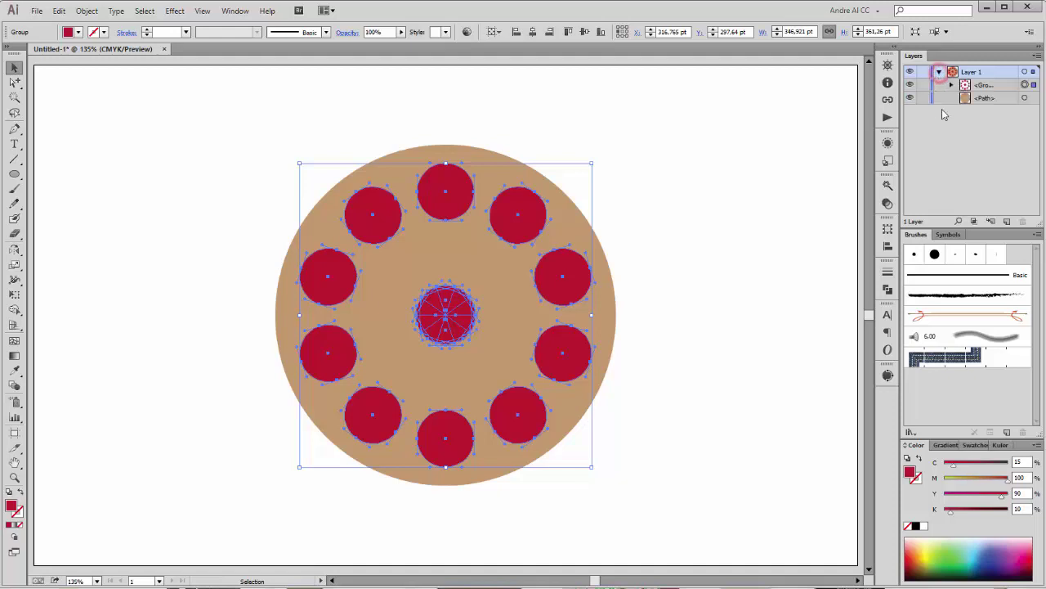
pyautogui.click(924, 98)
pyautogui.click(15, 81)
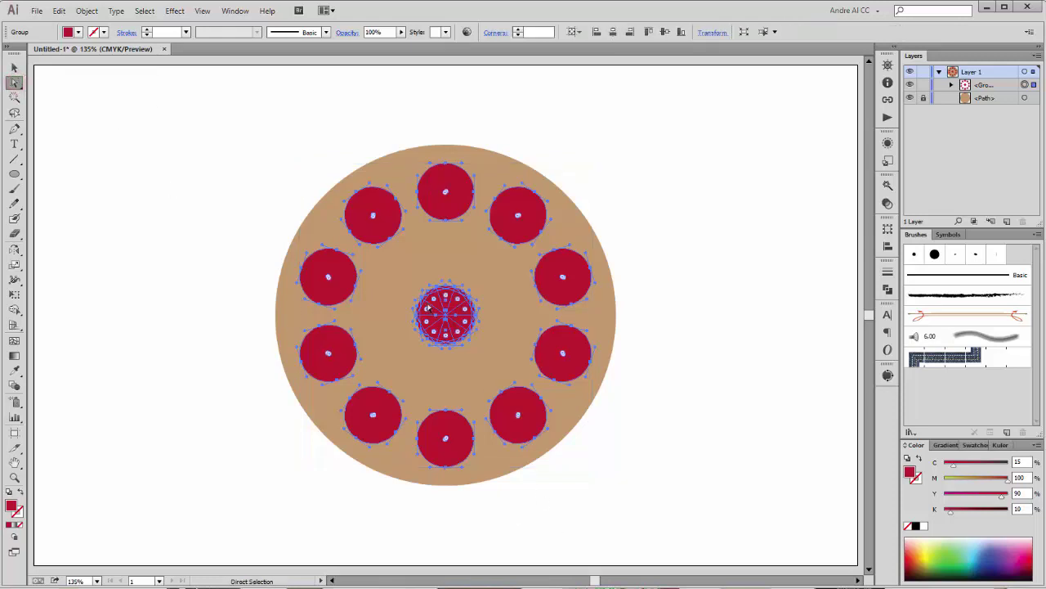
pyautogui.moveTo(397, 273); pyautogui.dragTo(488, 366)
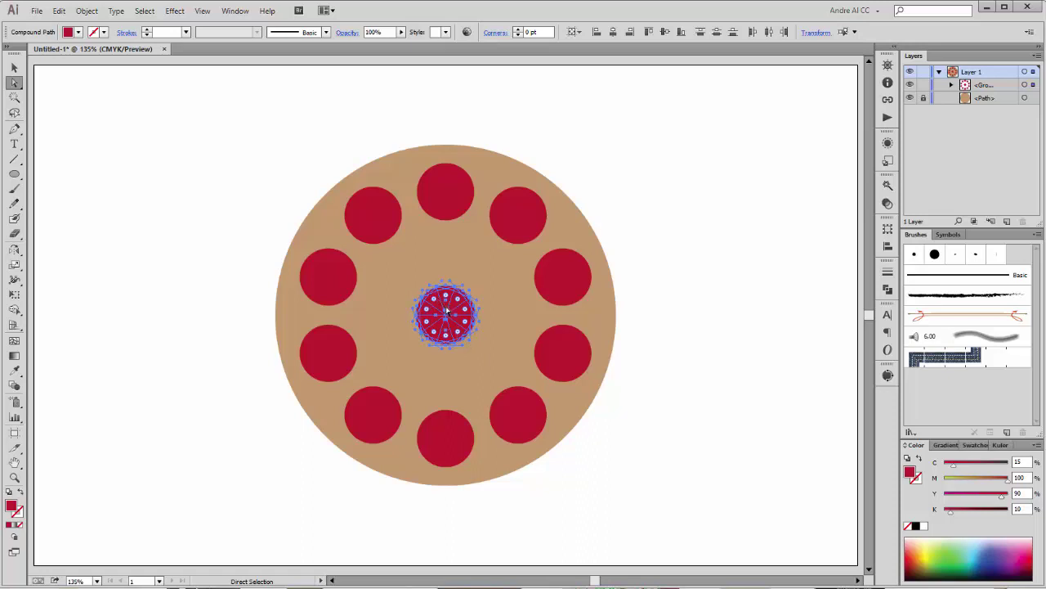
pyautogui.press('Delete')
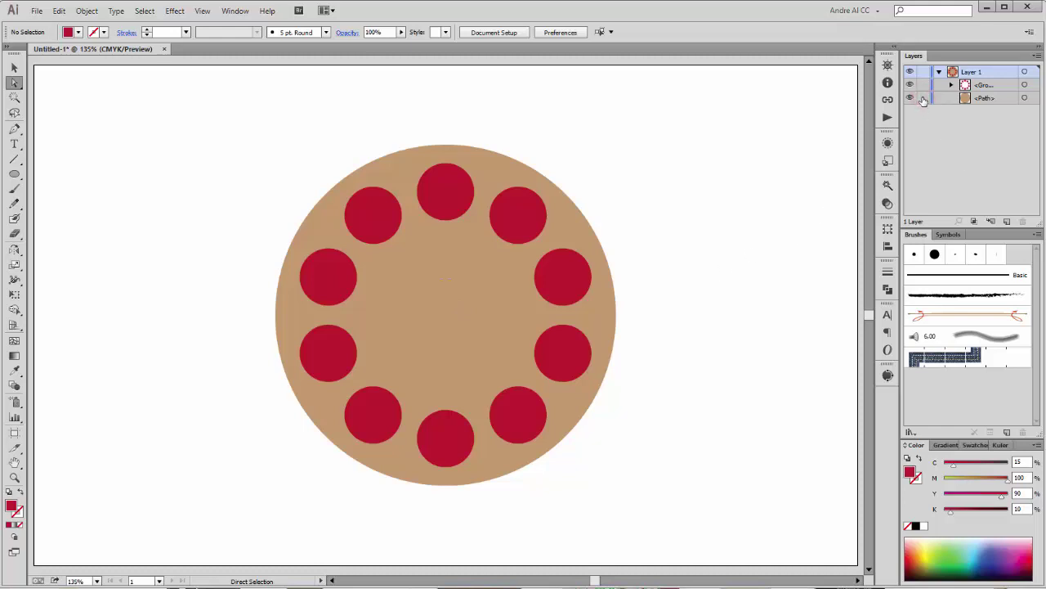
# - Compress all artwork on Layer 1 vertically with Free Transform to about 319 pt high
pyautogui.click(1025, 72)
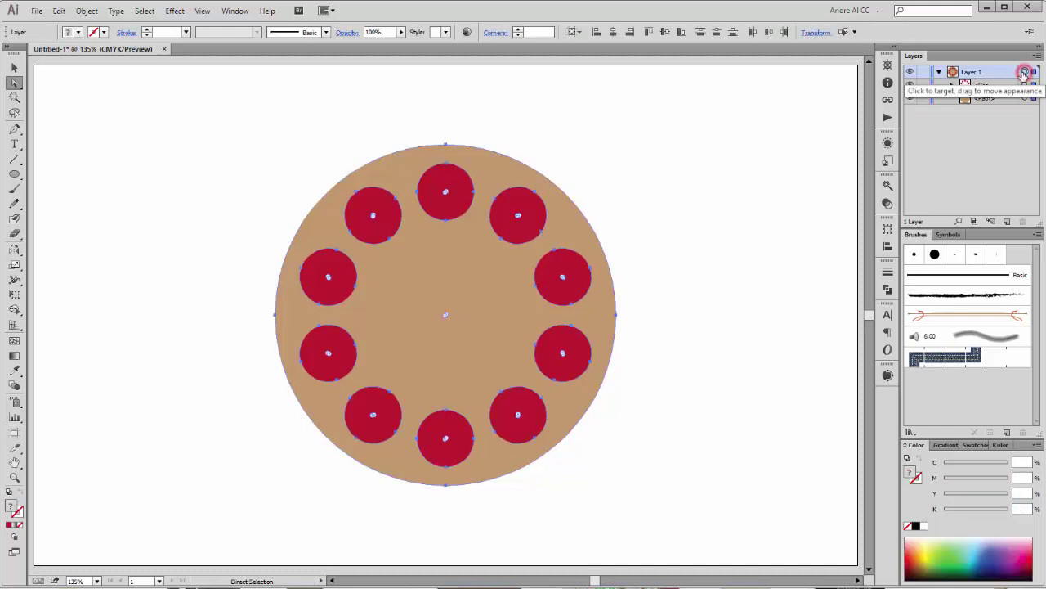
pyautogui.click(15, 296)
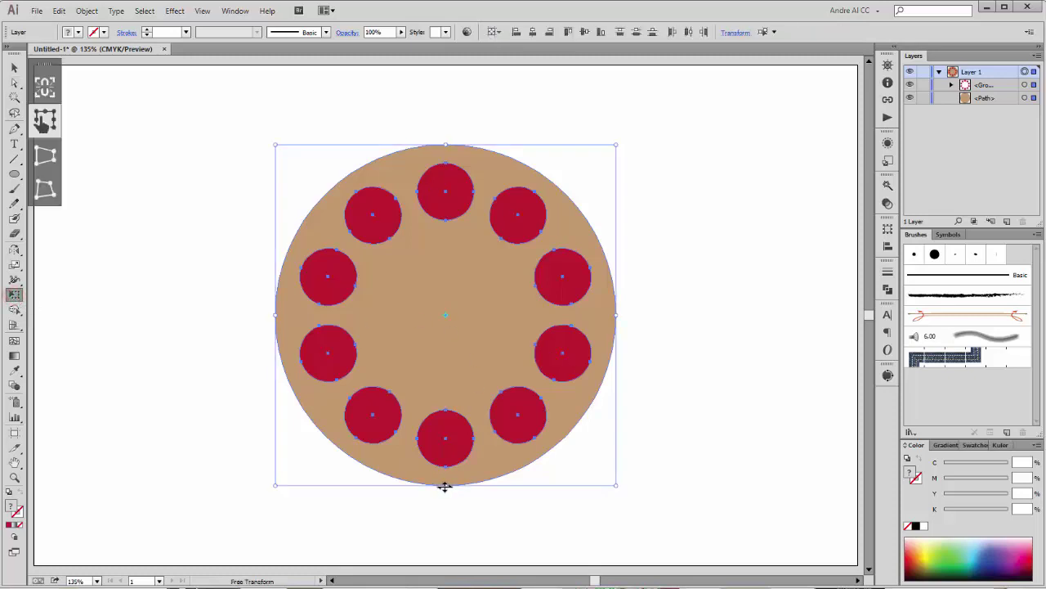
pyautogui.moveTo(445, 486); pyautogui.dragTo(445, 413)
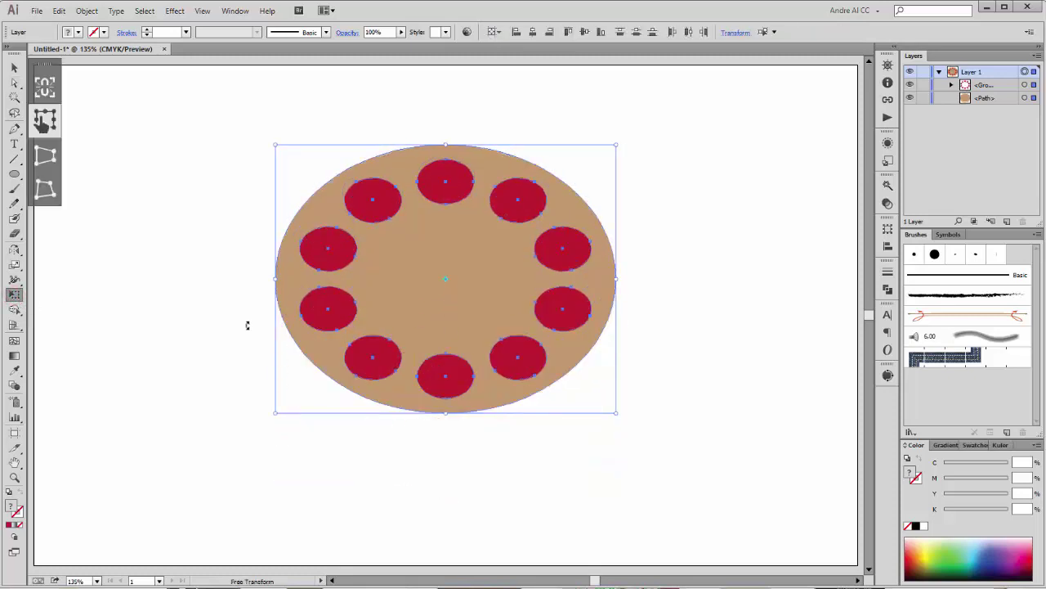
# - Distort the artwork in perspective so its lower part widens evenly to about 484 pt, and shift it slightly toward the lower right
pyautogui.click(46, 157)
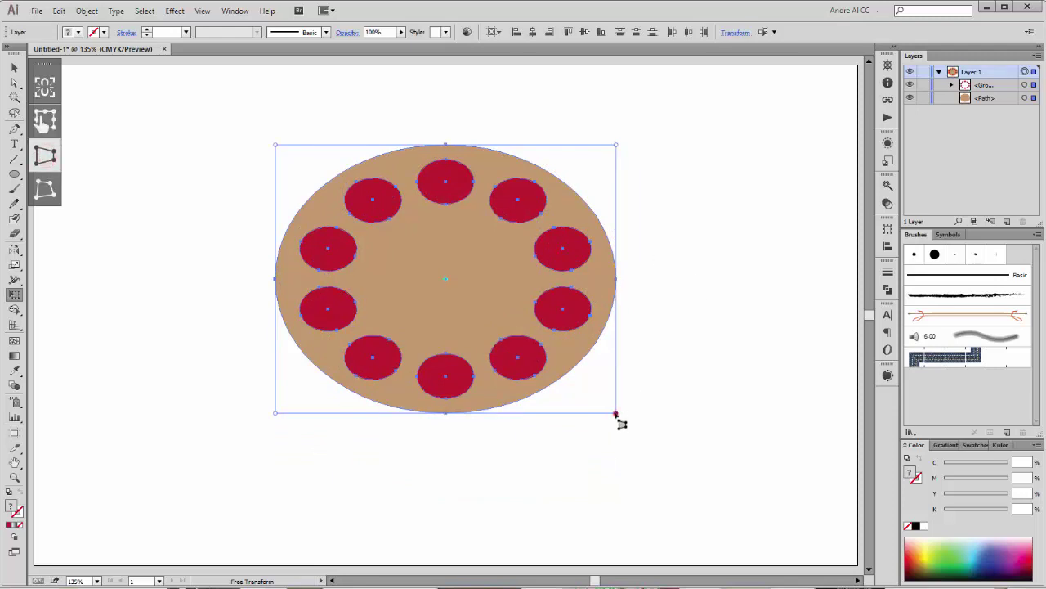
pyautogui.moveTo(618, 414); pyautogui.dragTo(674, 409)
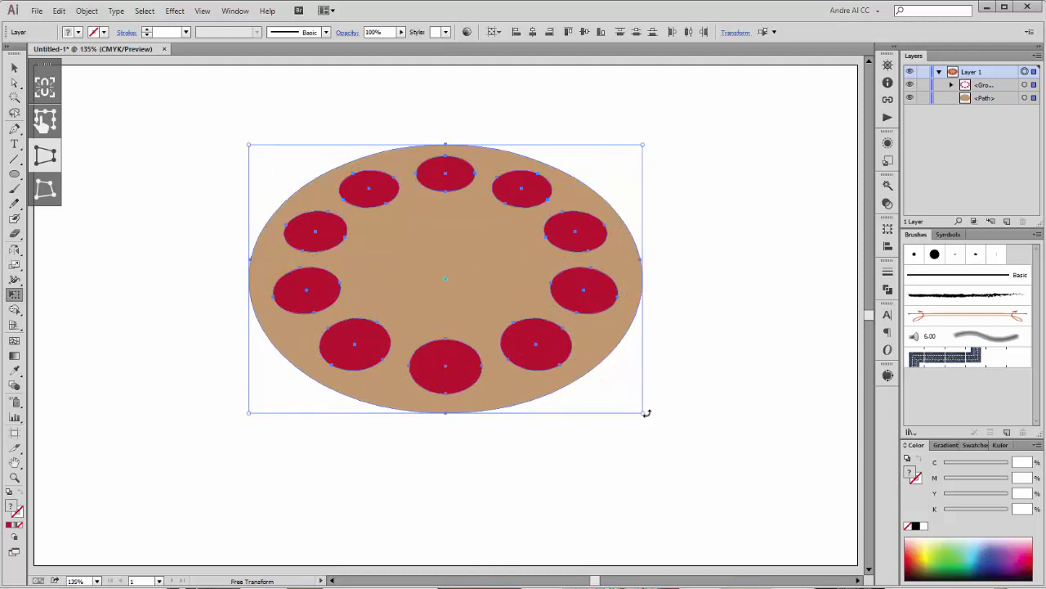
pyautogui.moveTo(645, 413); pyautogui.dragTo(651, 413)
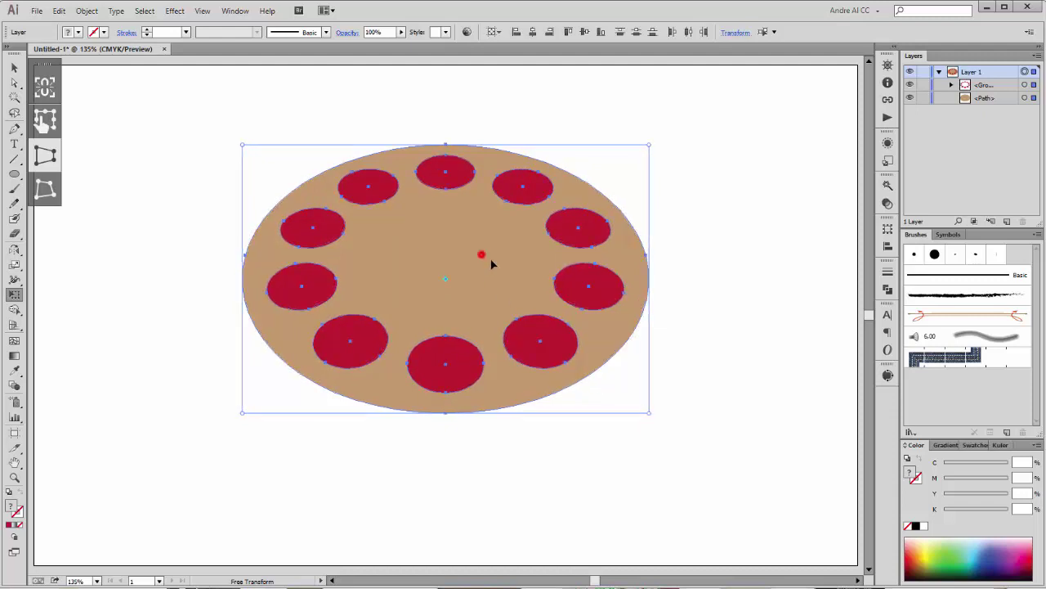
pyautogui.moveTo(491, 264); pyautogui.dragTo(497, 269)
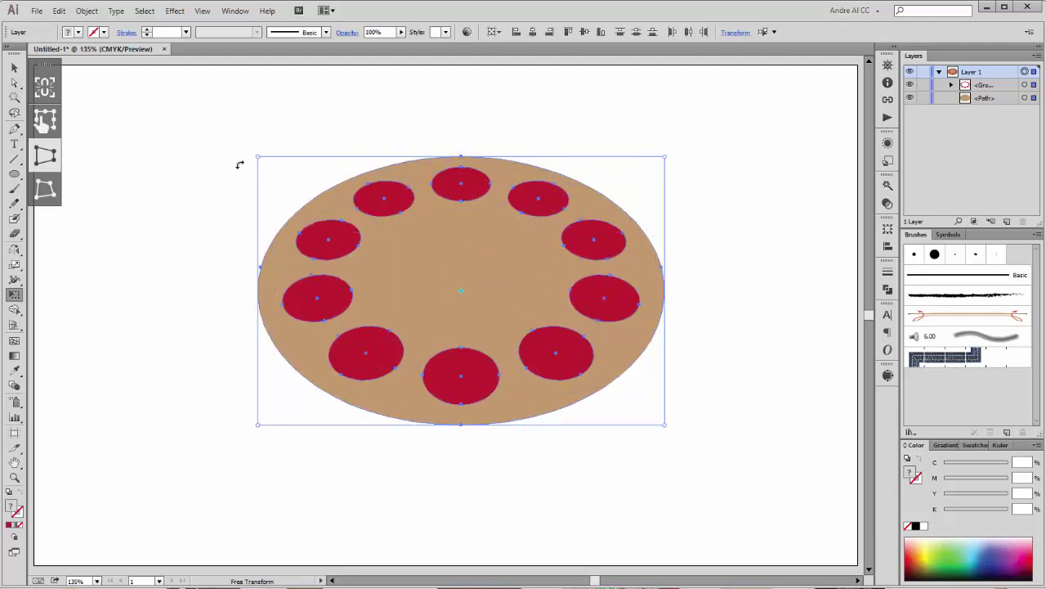
# - Delete the two red ellipses at the disc's lower left
pyautogui.click(14, 82)
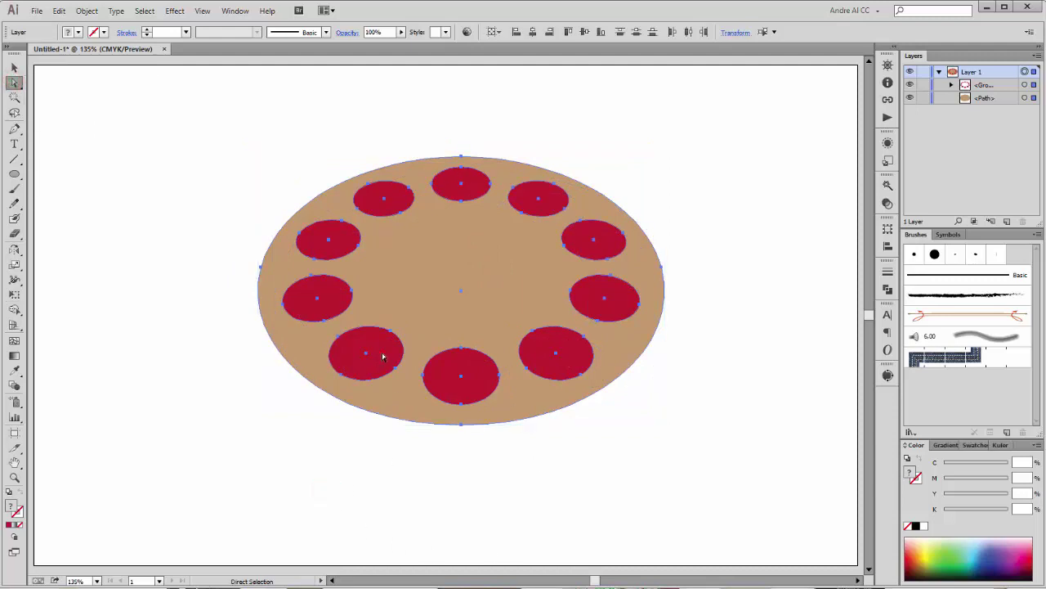
pyautogui.click(243, 372)
pyautogui.click(318, 311)
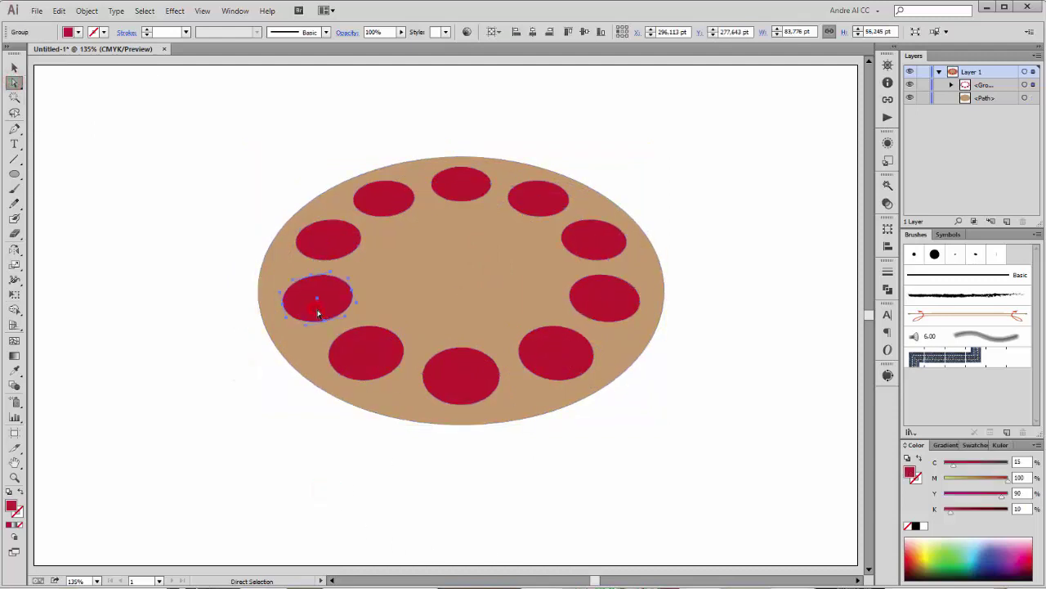
pyautogui.keyDown('shift'); pyautogui.click(383, 366); pyautogui.keyUp('shift')
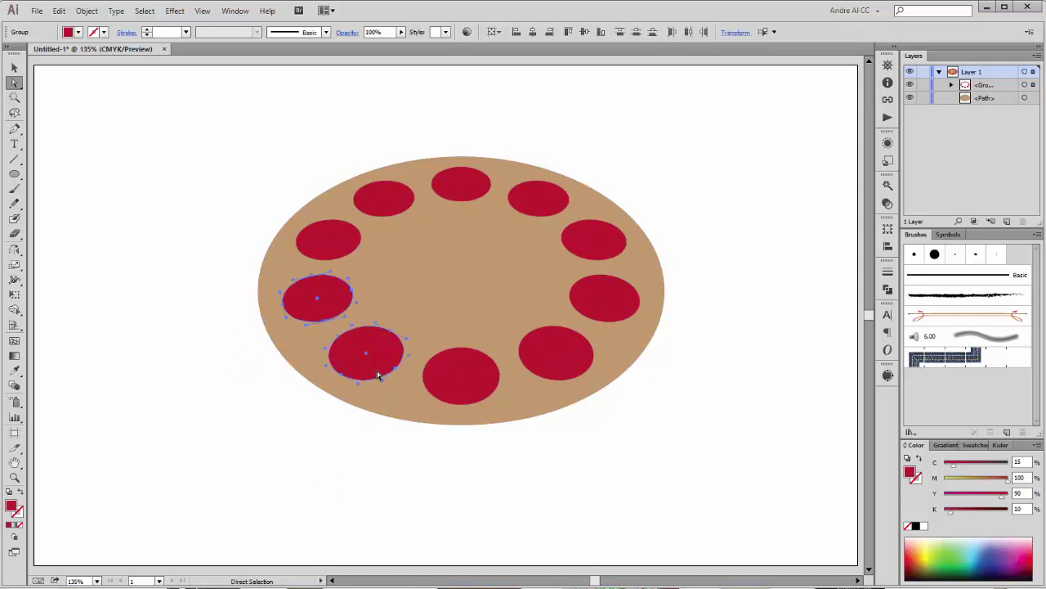
pyautogui.press('Delete')
# - Add an anchor point on the tan ellipse's lower-left edge, pull it inward as a notch, and lengthen the bottom anchor's left handle
pyautogui.click(393, 330)
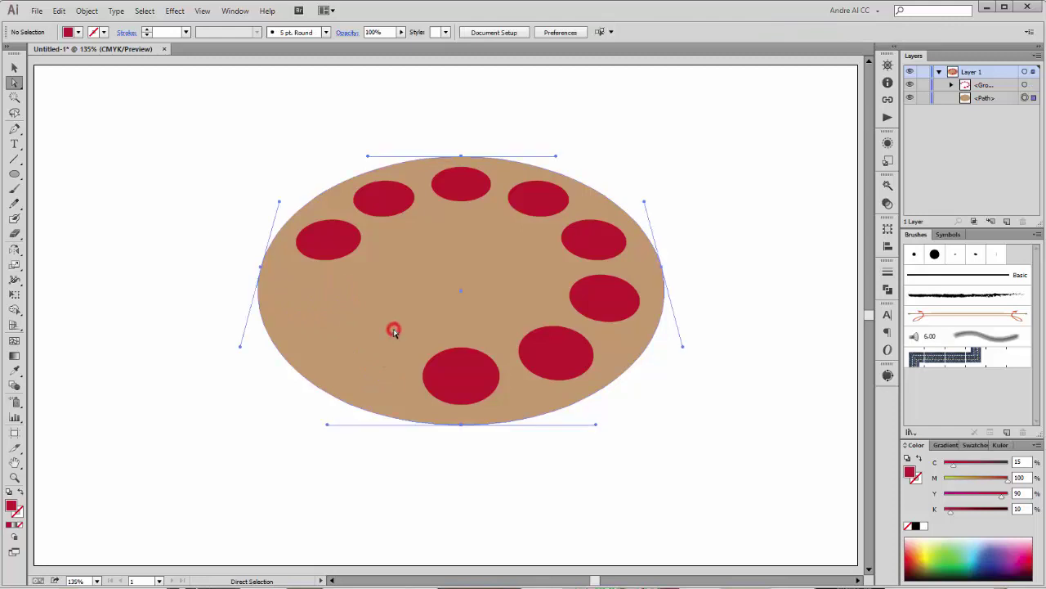
pyautogui.moveTo(14, 129); pyautogui.dragTo(56, 149)
pyautogui.click(75, 148)
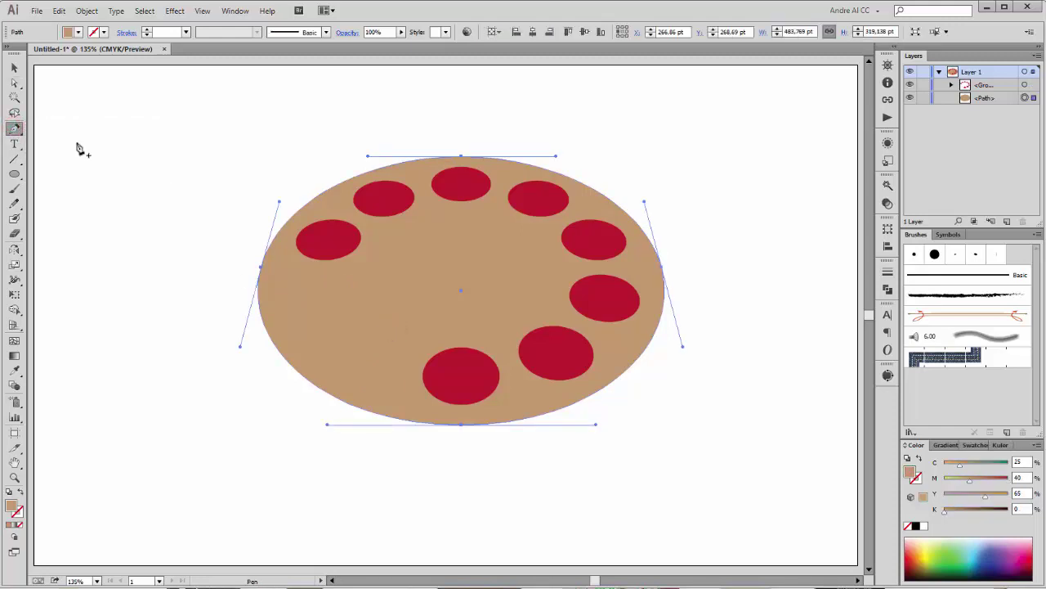
pyautogui.click(316, 386)
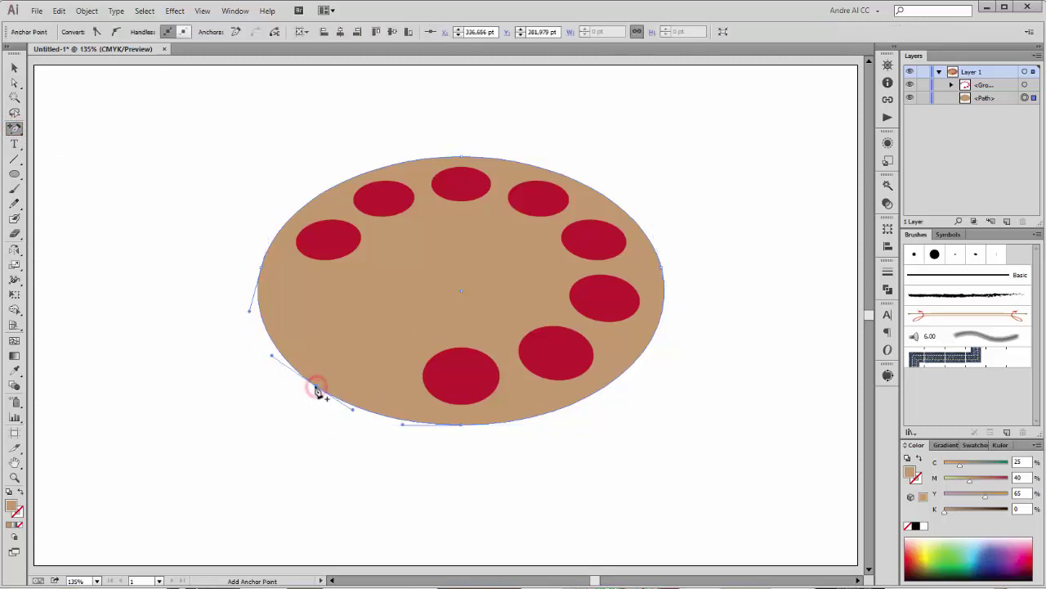
pyautogui.click(12, 82)
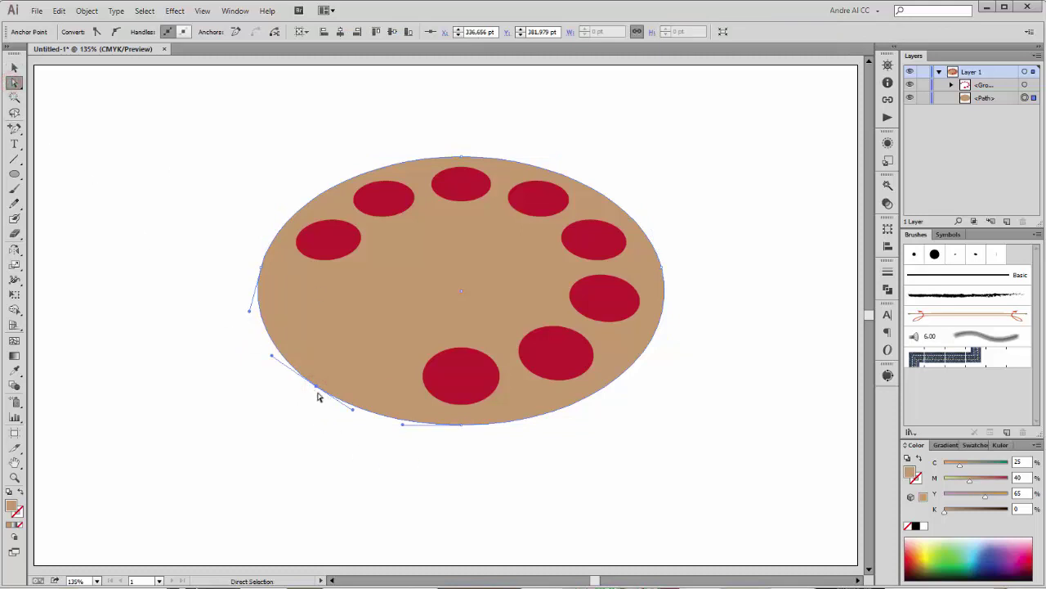
pyautogui.moveTo(316, 386); pyautogui.dragTo(399, 307)
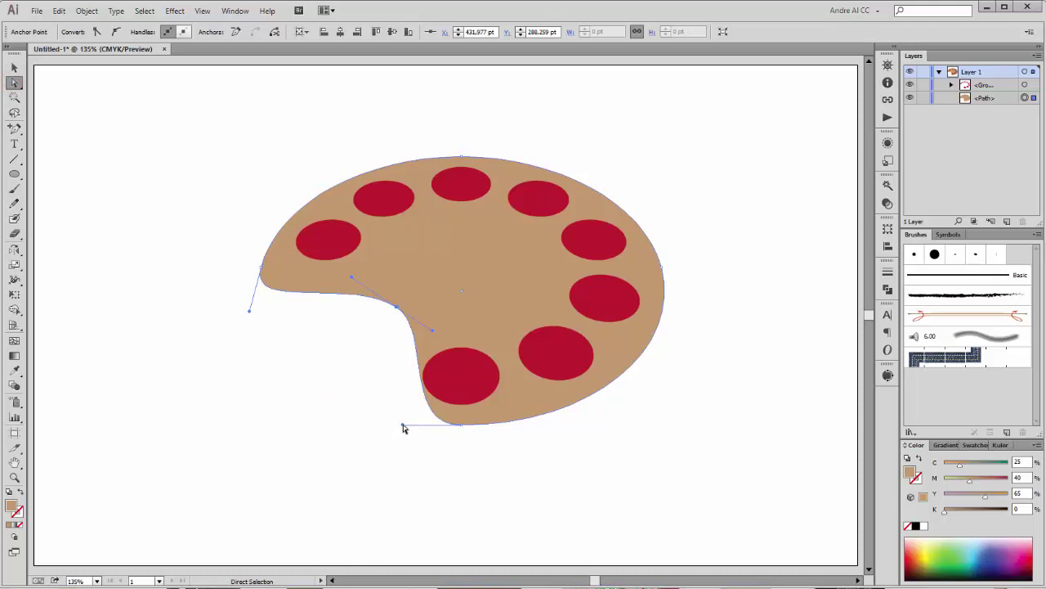
pyautogui.moveTo(404, 428); pyautogui.dragTo(346, 425)
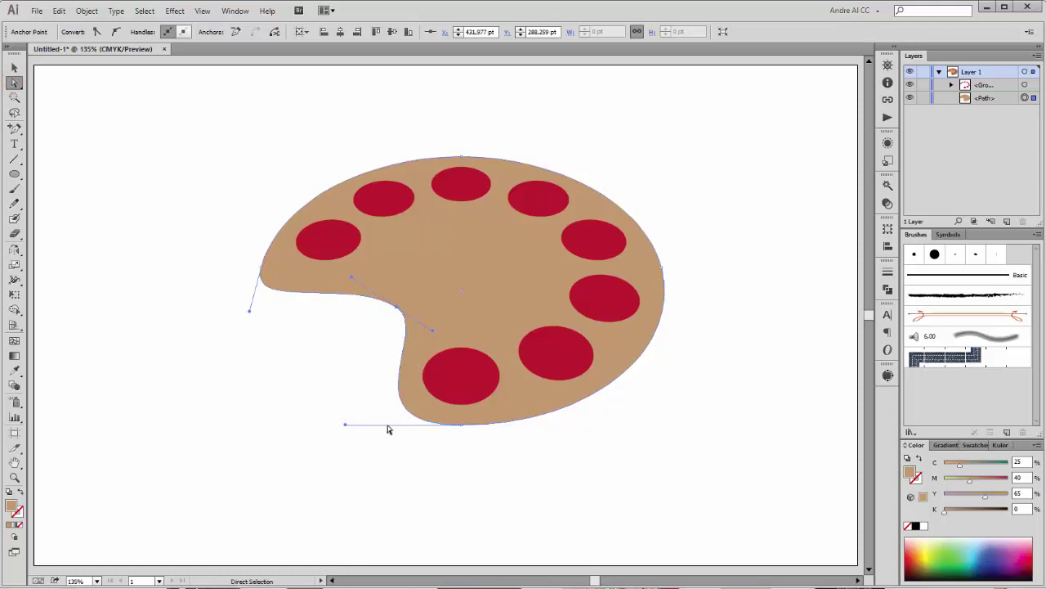
# - Add an anchor point on the notch's upper edge and move it down-left to about X 313 pt, Y 293 pt
pyautogui.click(14, 128)
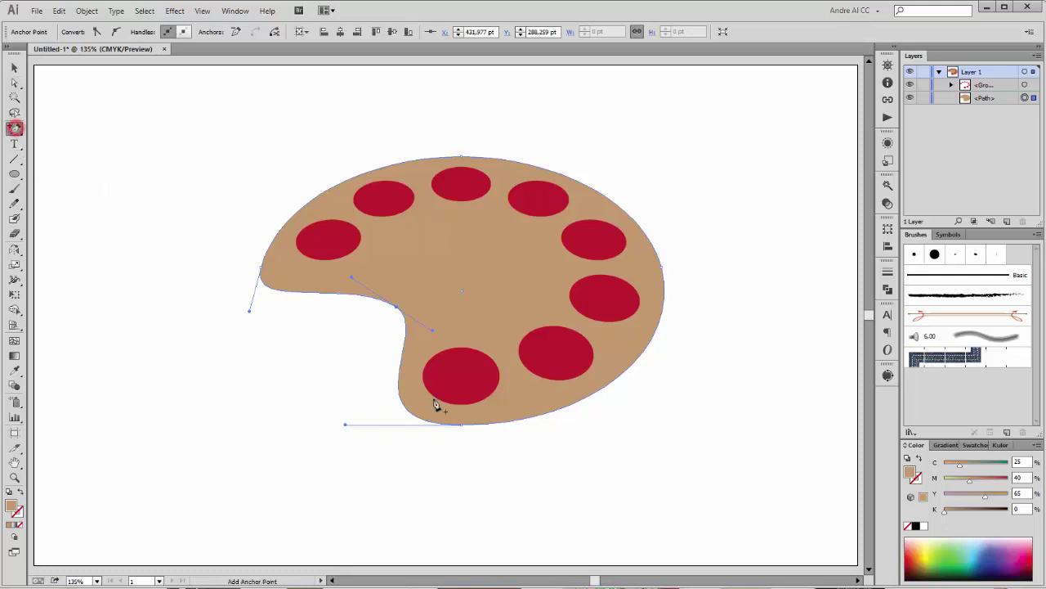
pyautogui.click(307, 293)
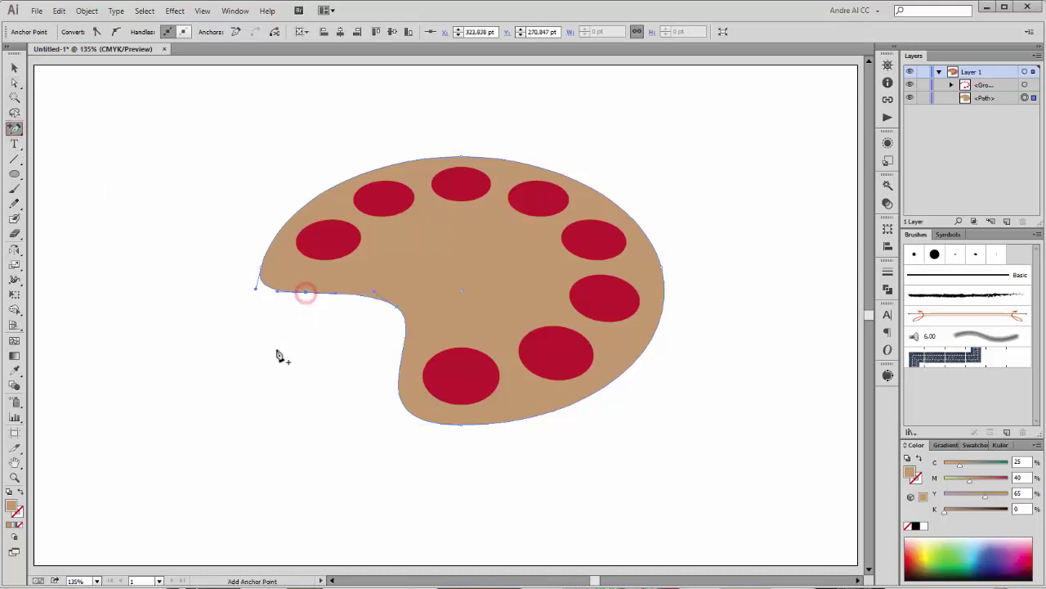
pyautogui.click(13, 83)
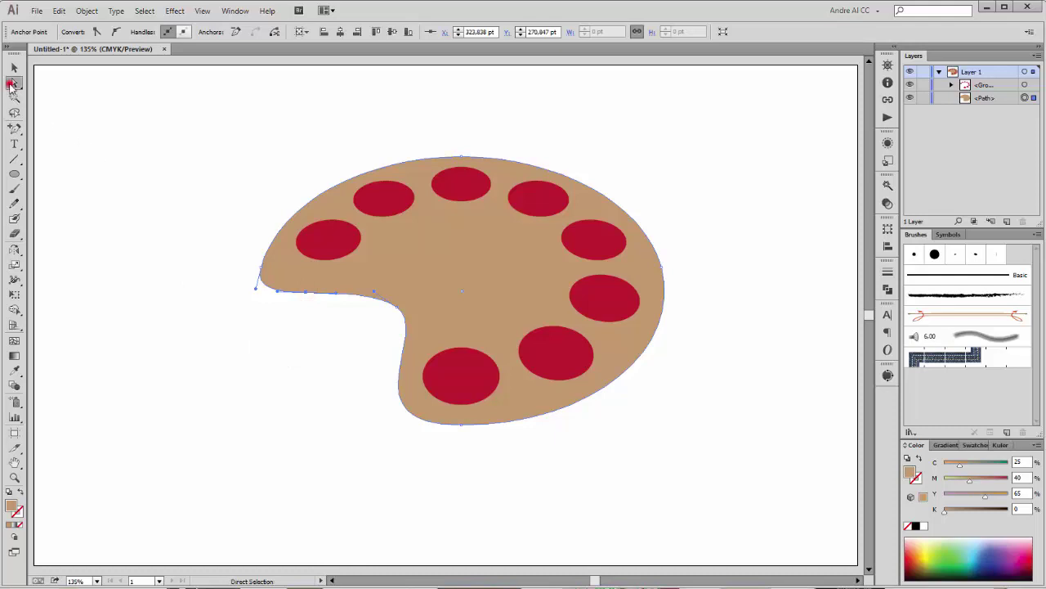
pyautogui.click(305, 293)
pyautogui.moveTo(305, 294); pyautogui.dragTo(296, 309)
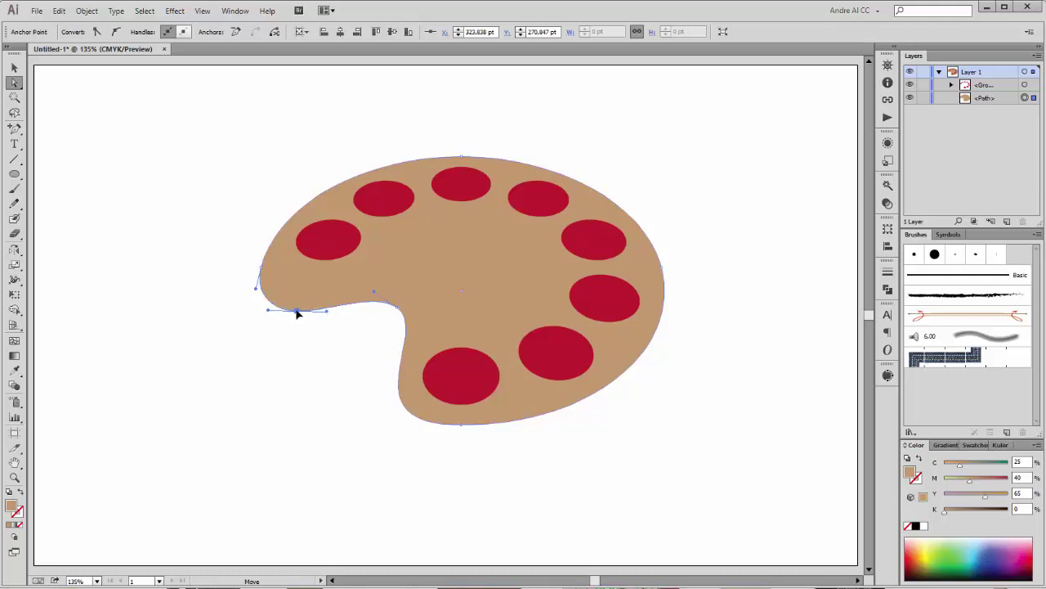
# - Extend the tan shape's bottom anchor handle further left to round out the lower lobe, and deselect the shape
pyautogui.click(417, 395)
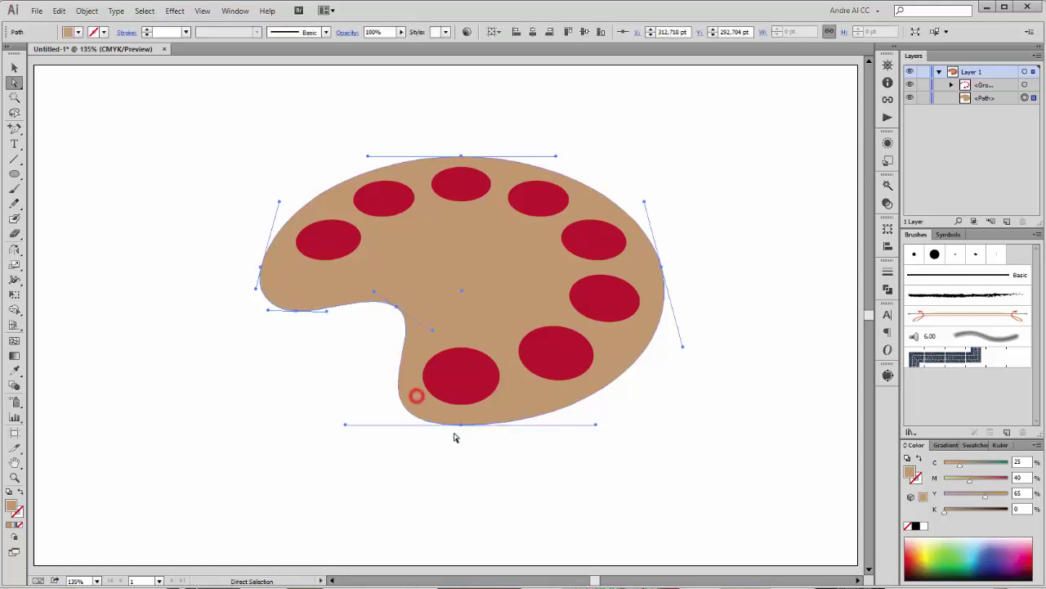
pyautogui.moveTo(346, 426); pyautogui.dragTo(323, 427)
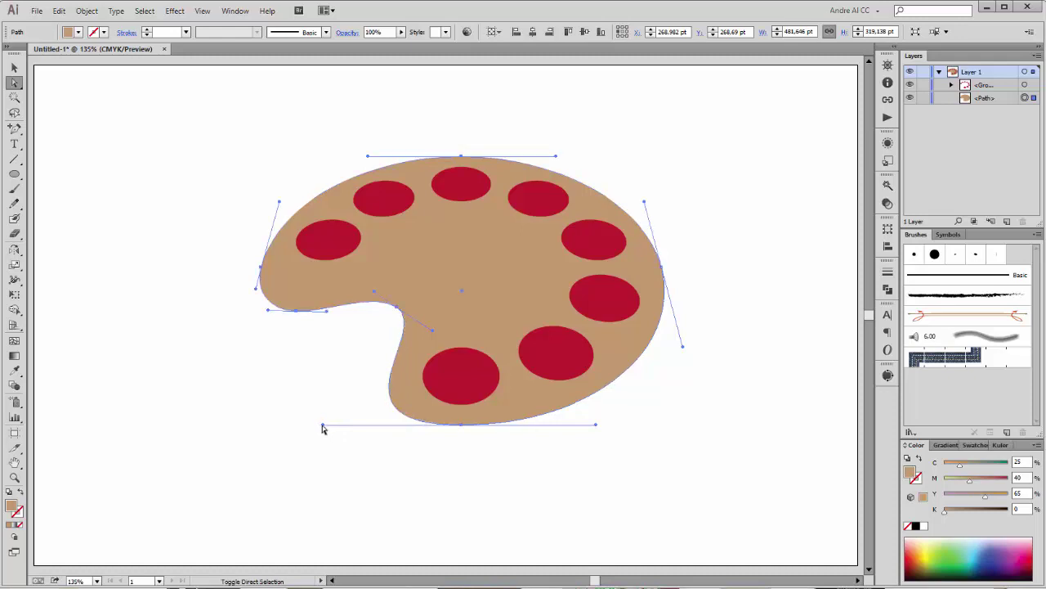
pyautogui.moveTo(323, 428); pyautogui.dragTo(314, 425)
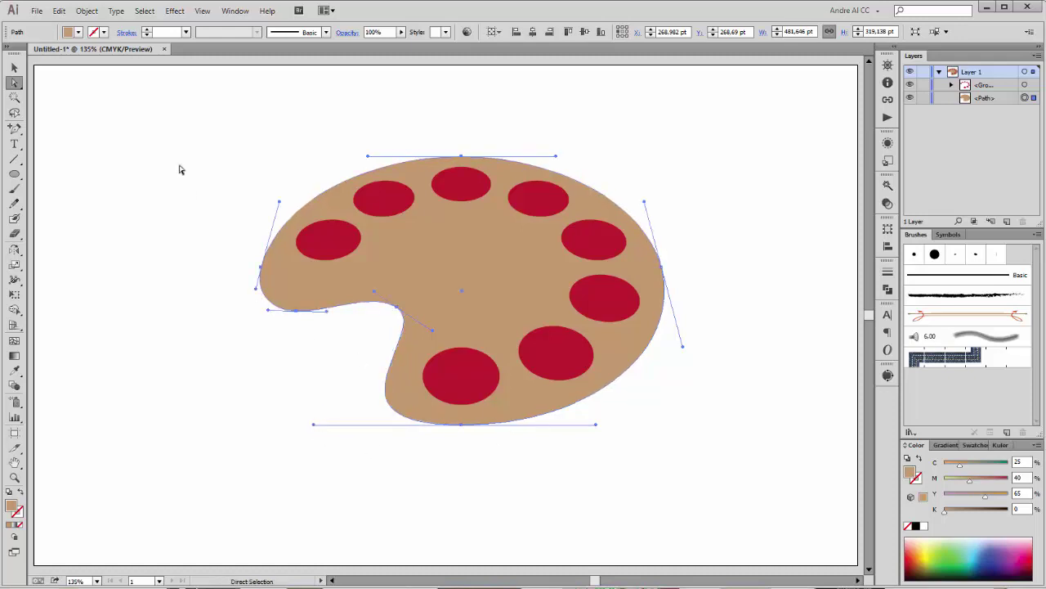
pyautogui.click(371, 512)
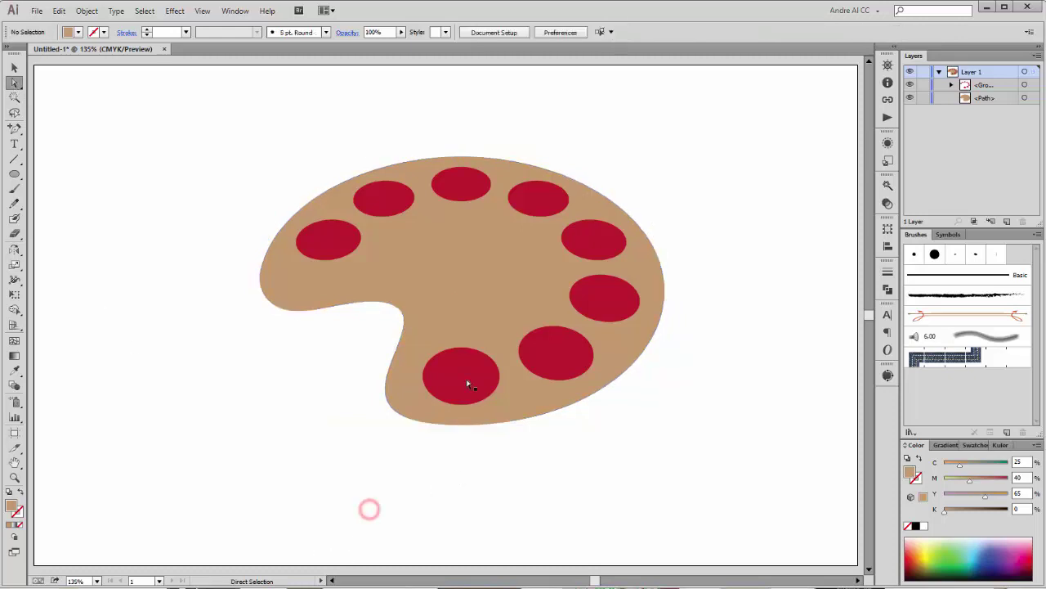
# - Duplicate the bottommost red ellipse up to the palette's centre and reshape the copy to about 118 by 61 pt
pyautogui.click(473, 382)
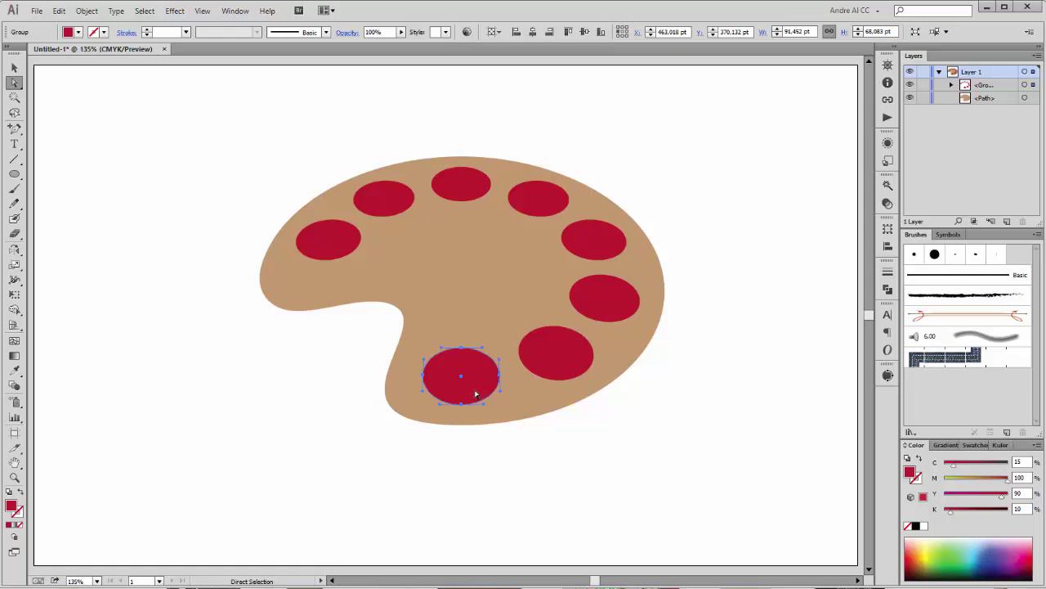
pyautogui.moveTo(474, 393); pyautogui.dragTo(479, 321)
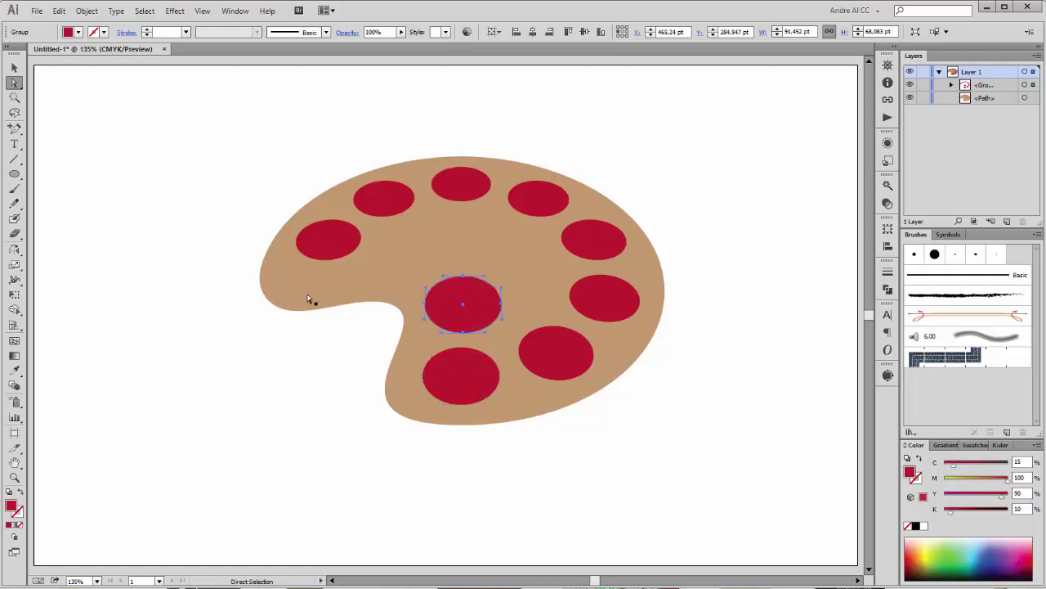
pyautogui.click(14, 294)
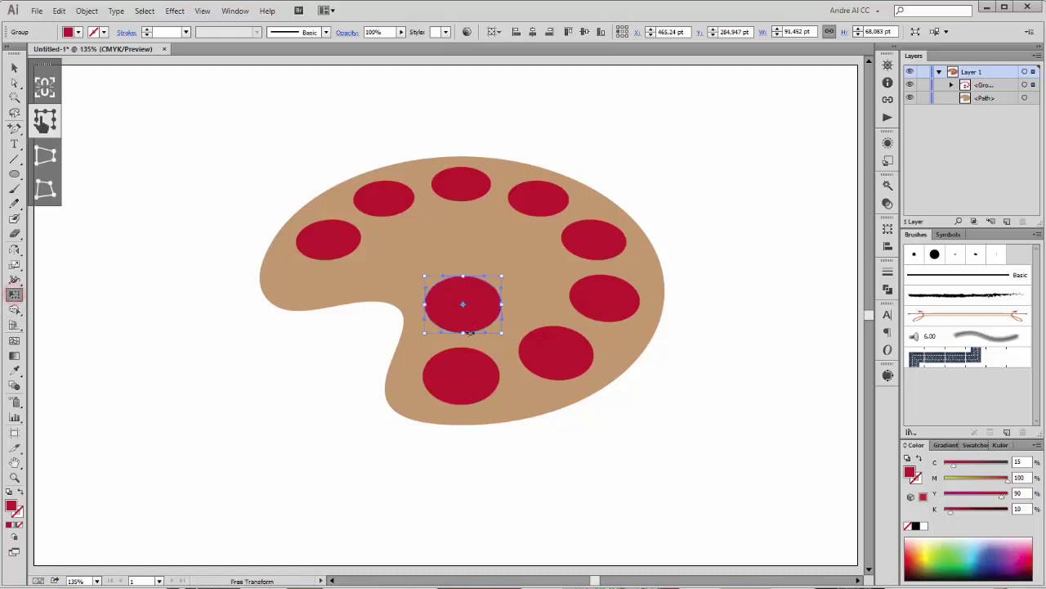
pyautogui.moveTo(462, 333); pyautogui.dragTo(488, 306)
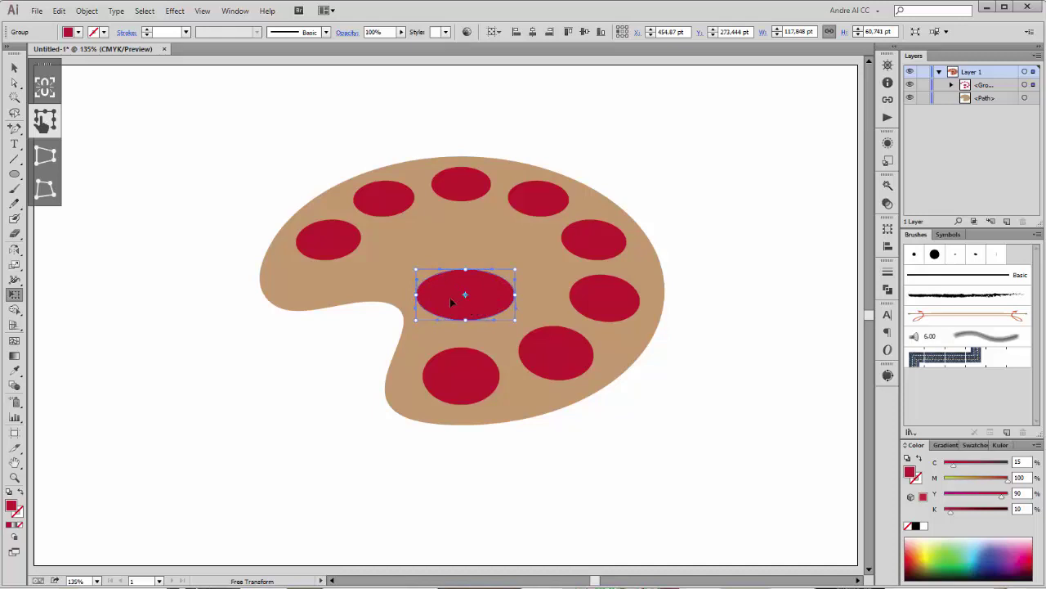
# - Cut all the red ellipses out of the tan palette shape with the Minus Front shape mode, and deselect
pyautogui.press('v')
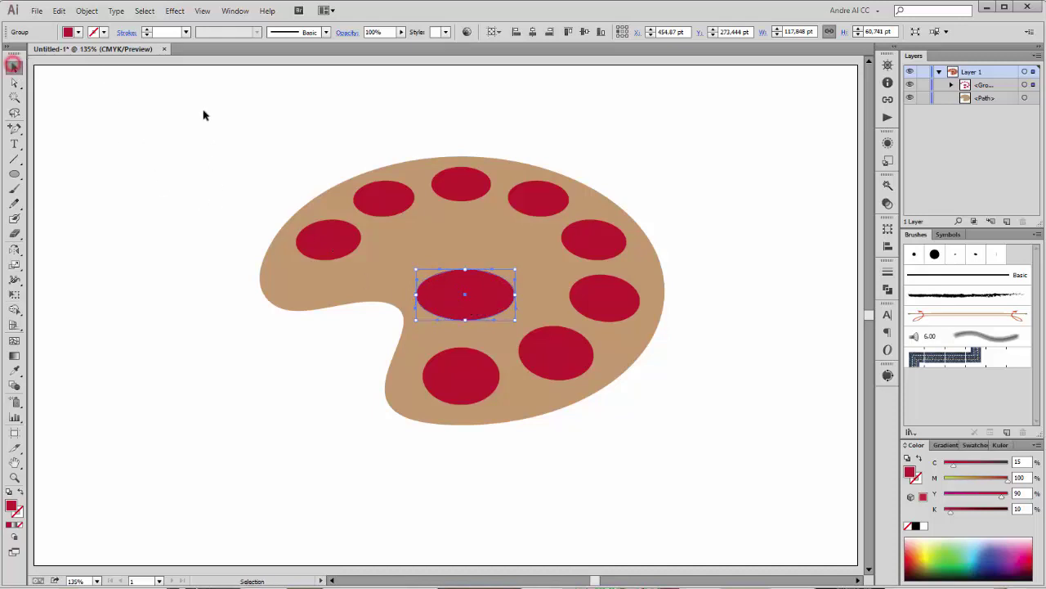
pyautogui.moveTo(204, 107); pyautogui.dragTo(760, 481)
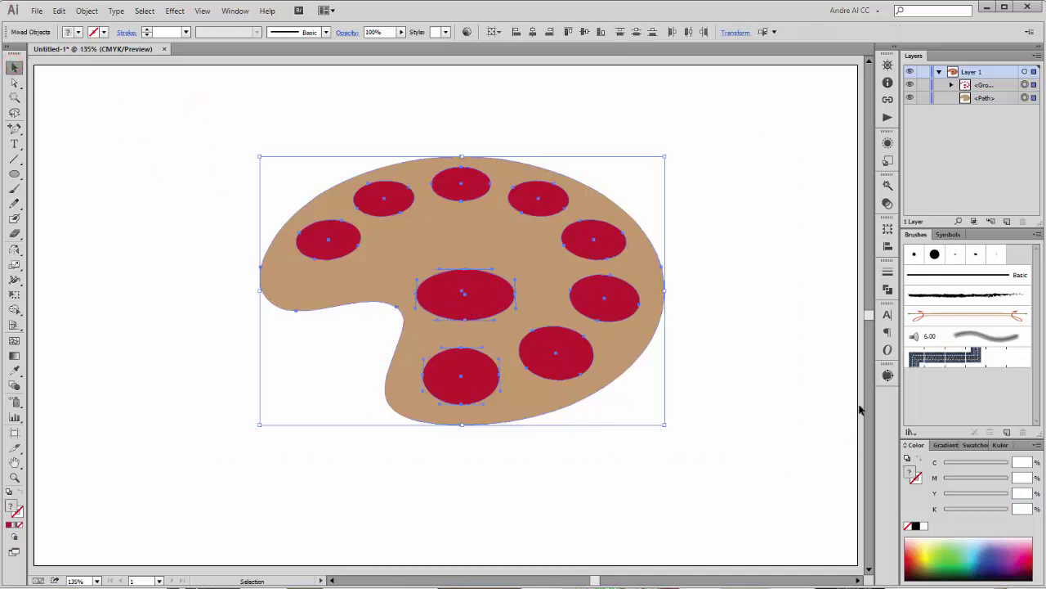
pyautogui.click(888, 290)
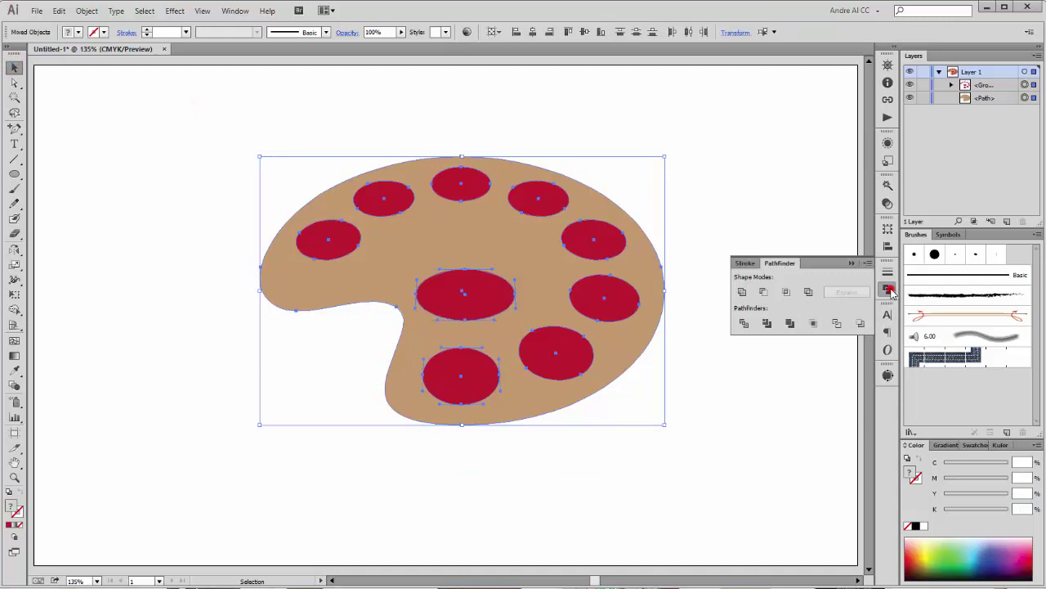
pyautogui.click(763, 292)
pyautogui.click(754, 184)
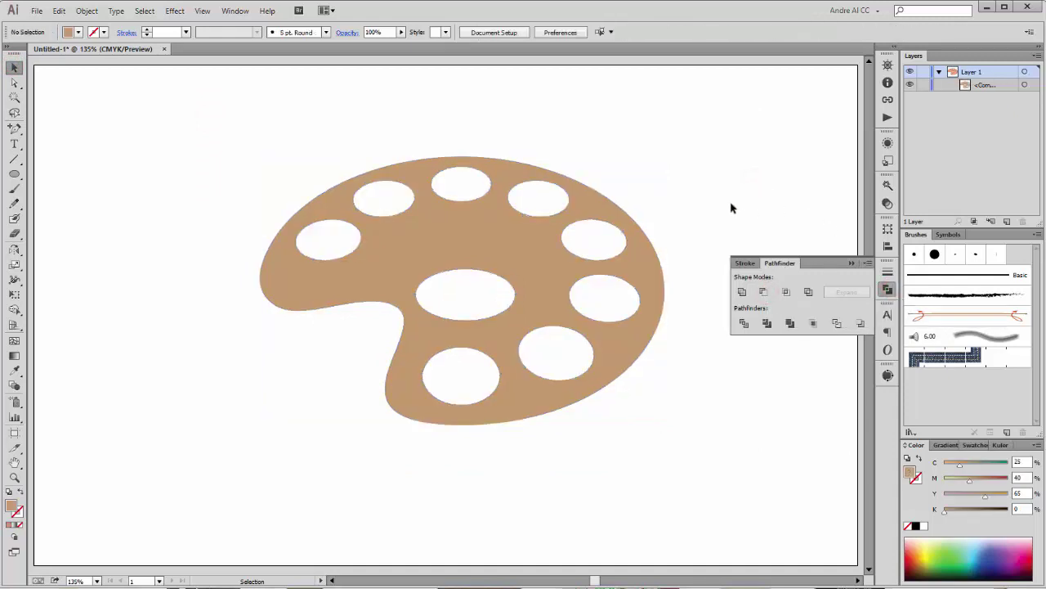
# - Duplicate the palette compound path in place and fill the lower copy with dark brown (C 40, M 70, Y 100, K 50)
pyautogui.click(518, 237)
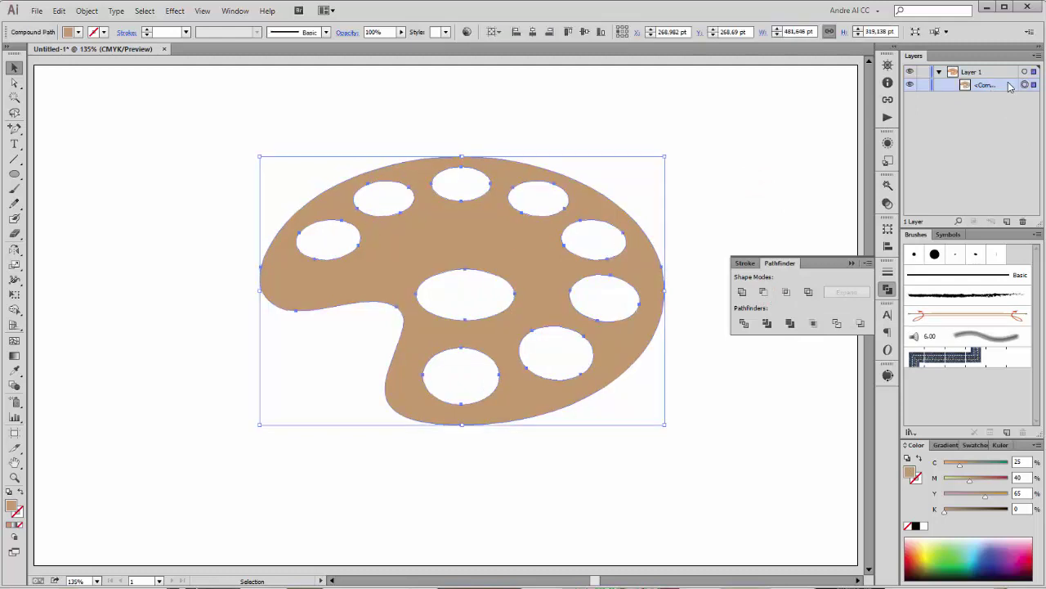
pyautogui.moveTo(1011, 85); pyautogui.dragTo(1007, 222)
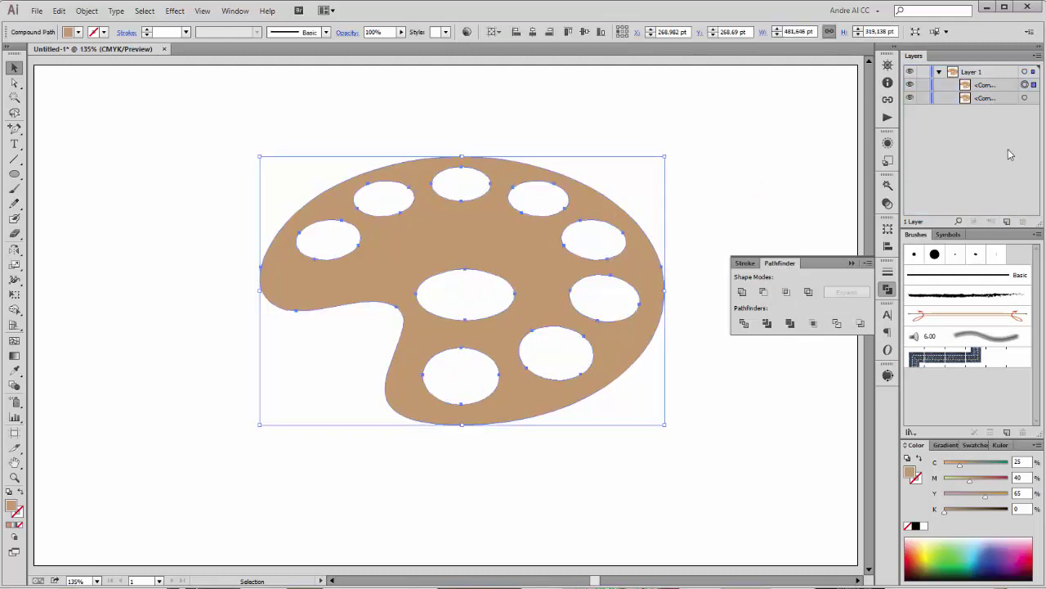
pyautogui.click(1025, 98)
pyautogui.click(78, 32)
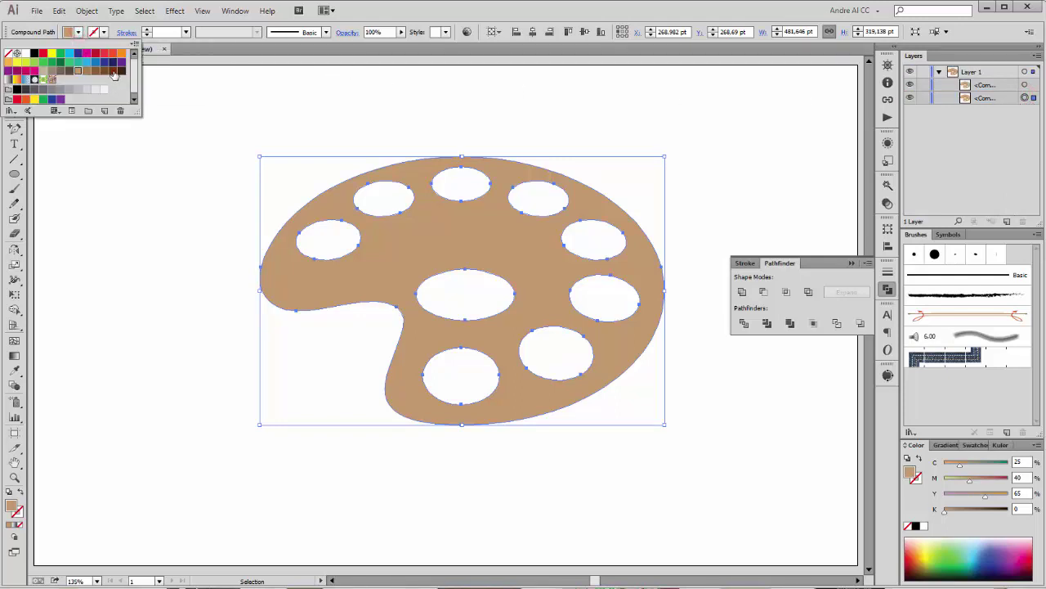
pyautogui.click(113, 75)
pyautogui.click(644, 14)
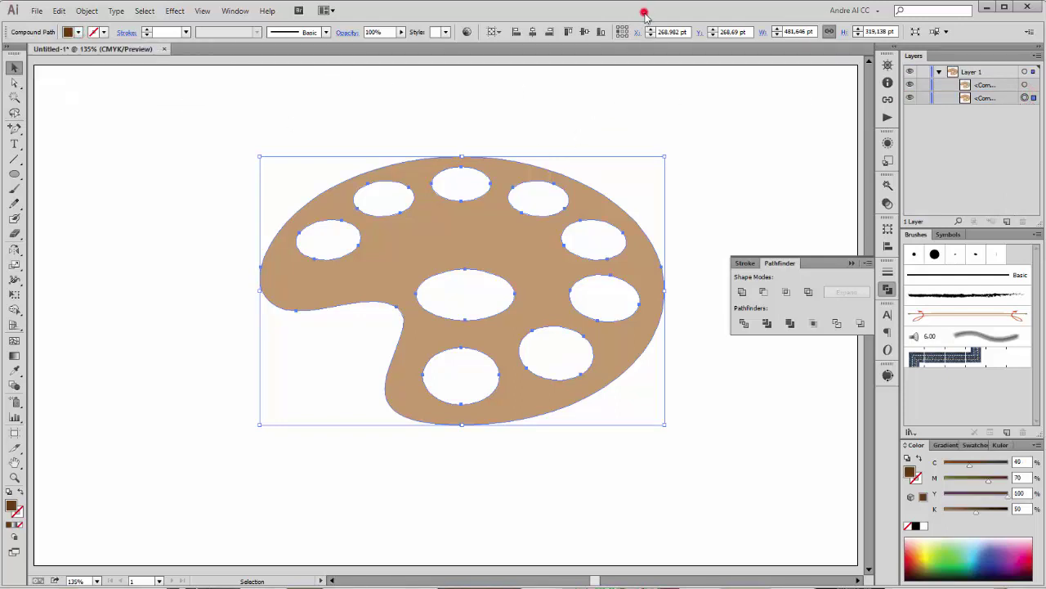
# - Nudge the dark brown lower copy 6 pt down and slightly to the right to give the palette a thick edge
pyautogui.press('Down')
pyautogui.press('Down')
pyautogui.press('Down')
pyautogui.press('Down')
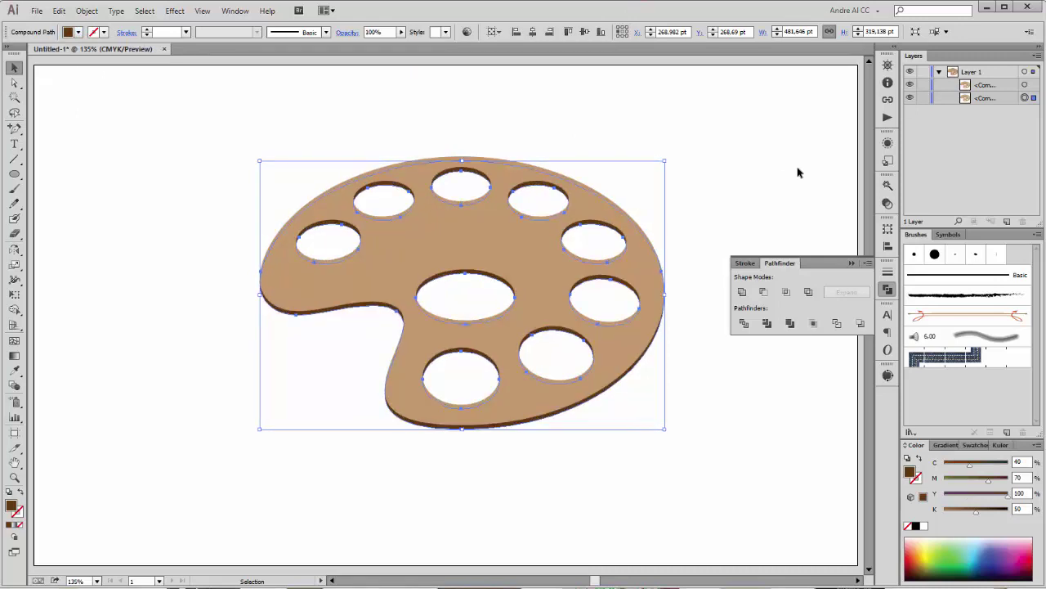
pyautogui.press('Down')
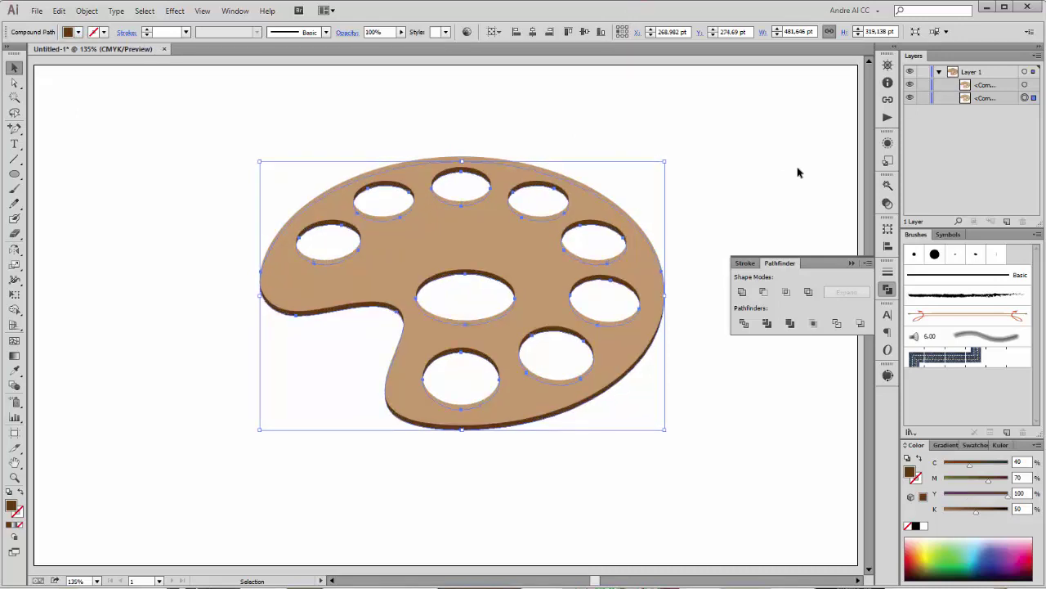
pyautogui.press('Right')
pyautogui.press('Right')
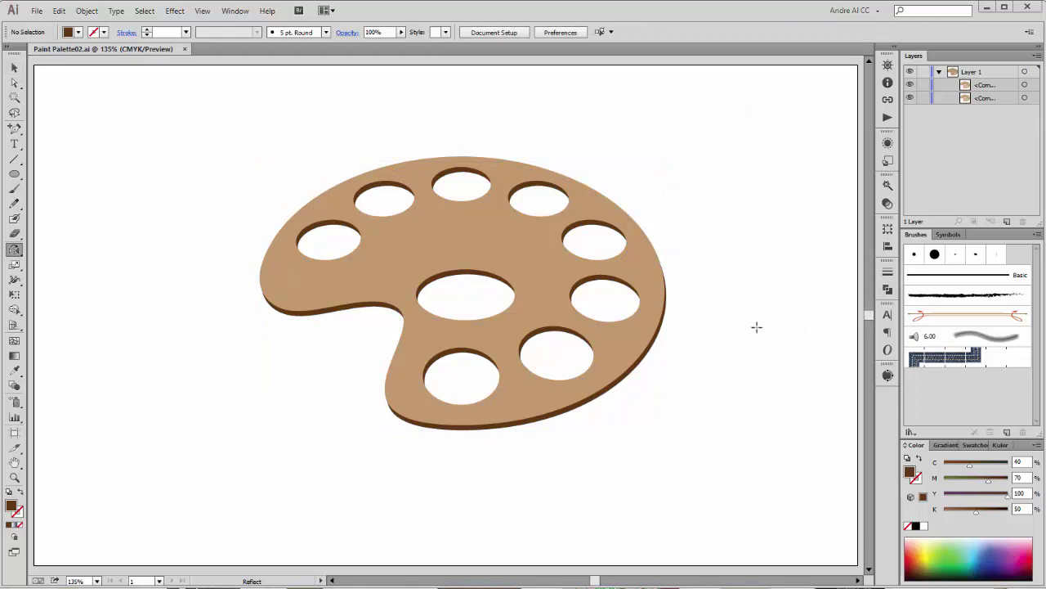
# - Draw a dark brown ellipse about 94 by 39 pt below the palette's lower left
pyautogui.click(15, 175)
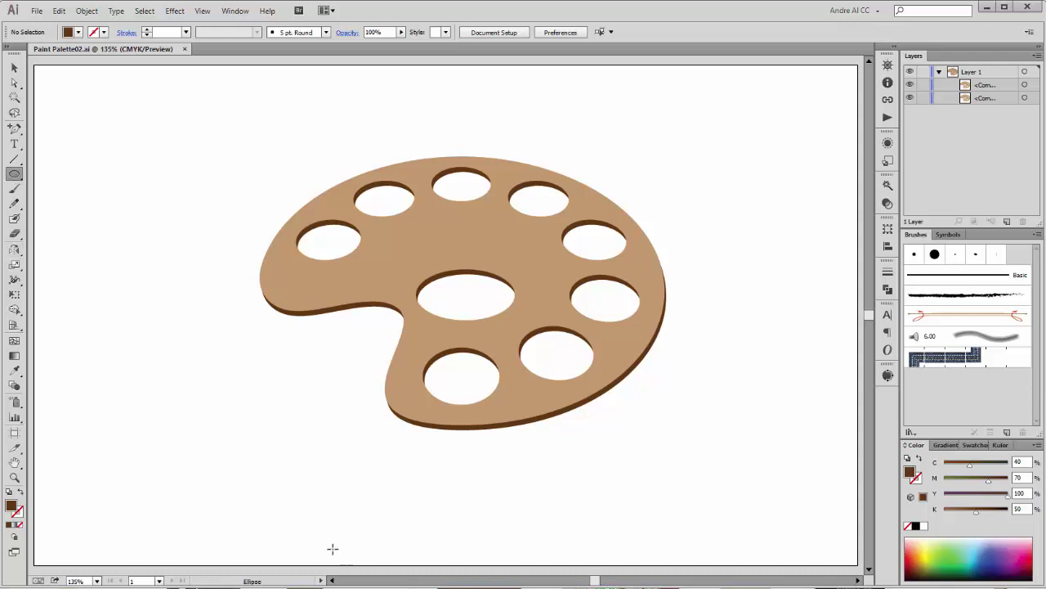
pyautogui.moveTo(315, 478); pyautogui.dragTo(394, 508)
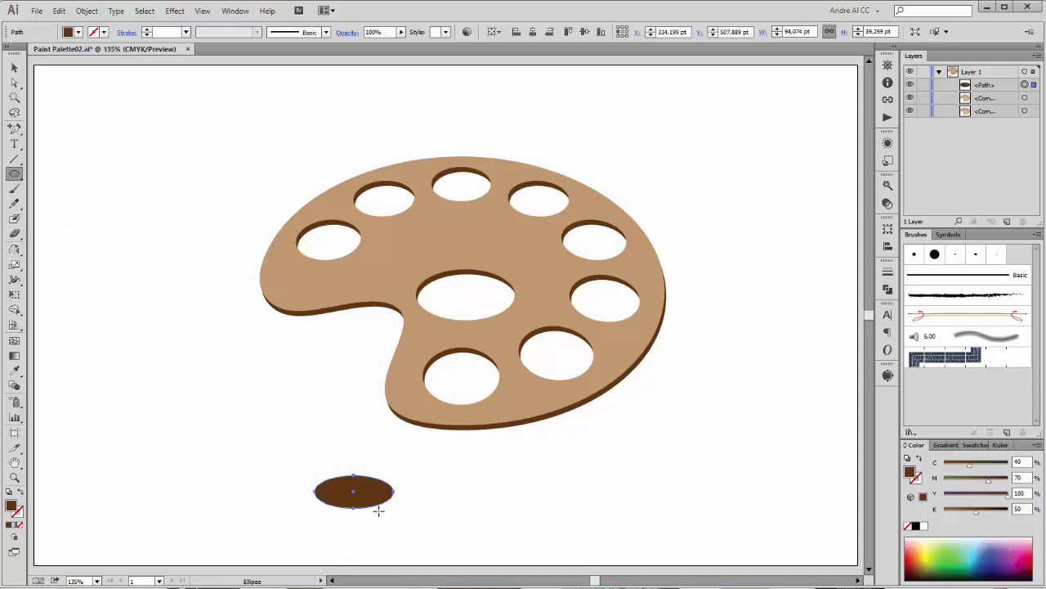
# - Cut the small brown ellipse at its top and bottom anchor points and delete its right half
pyautogui.click(13, 82)
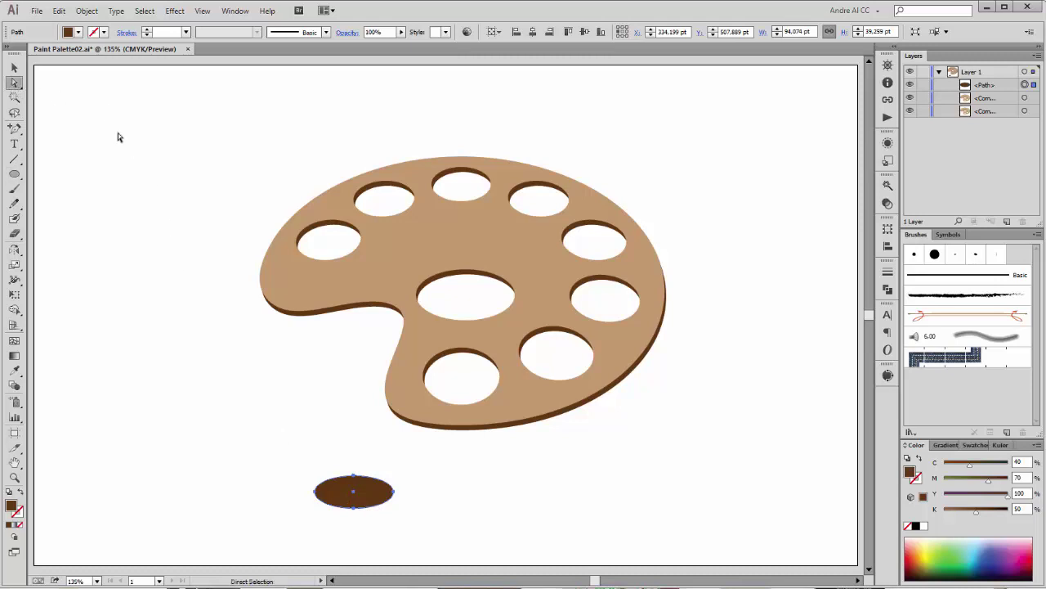
pyautogui.click(394, 493)
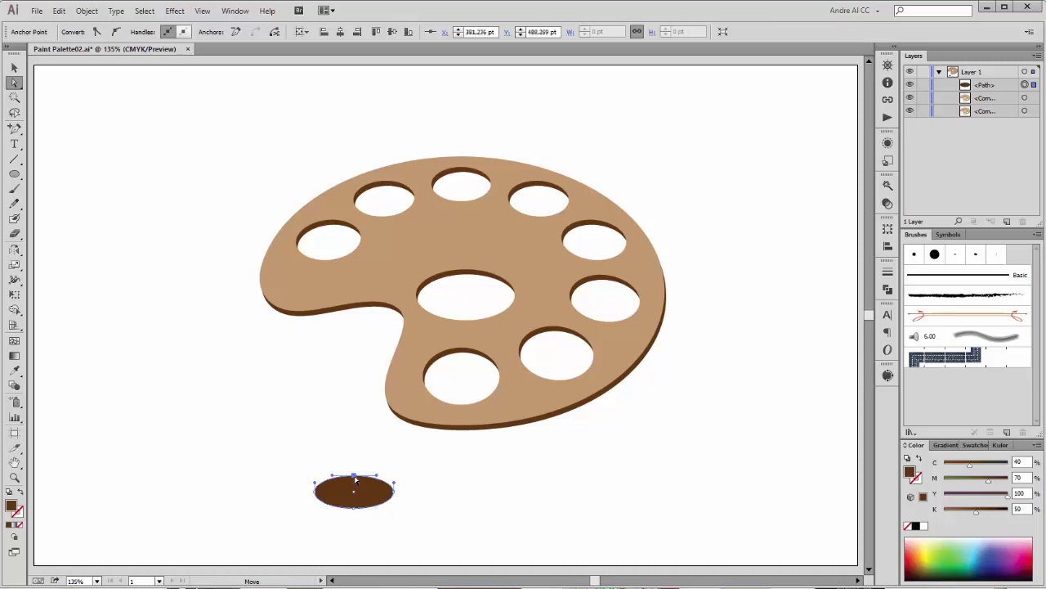
pyautogui.moveTo(355, 466); pyautogui.dragTo(357, 532)
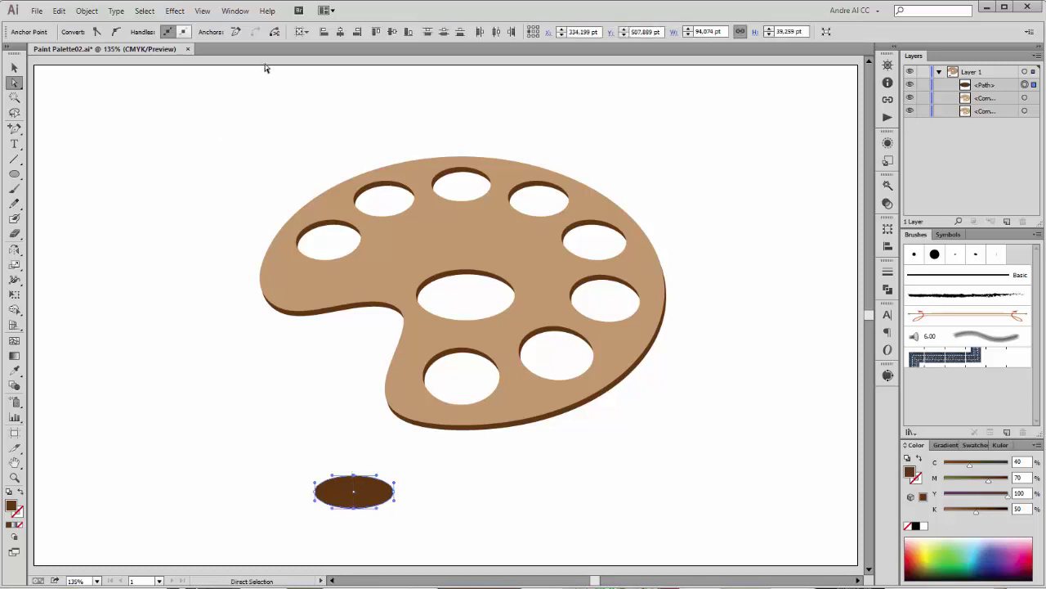
pyautogui.click(274, 33)
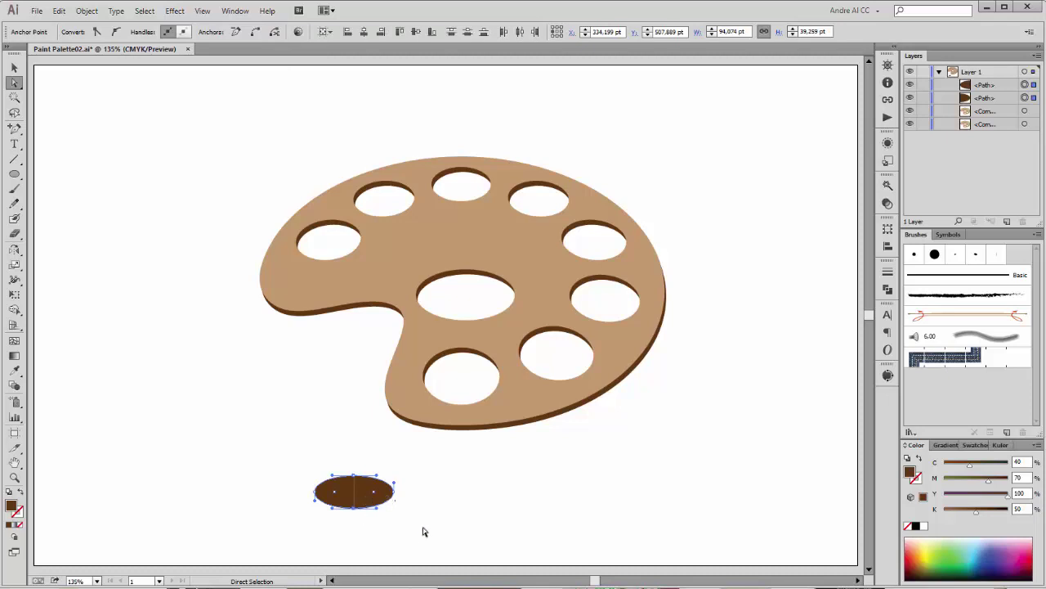
pyautogui.click(383, 495)
pyautogui.press('Delete')
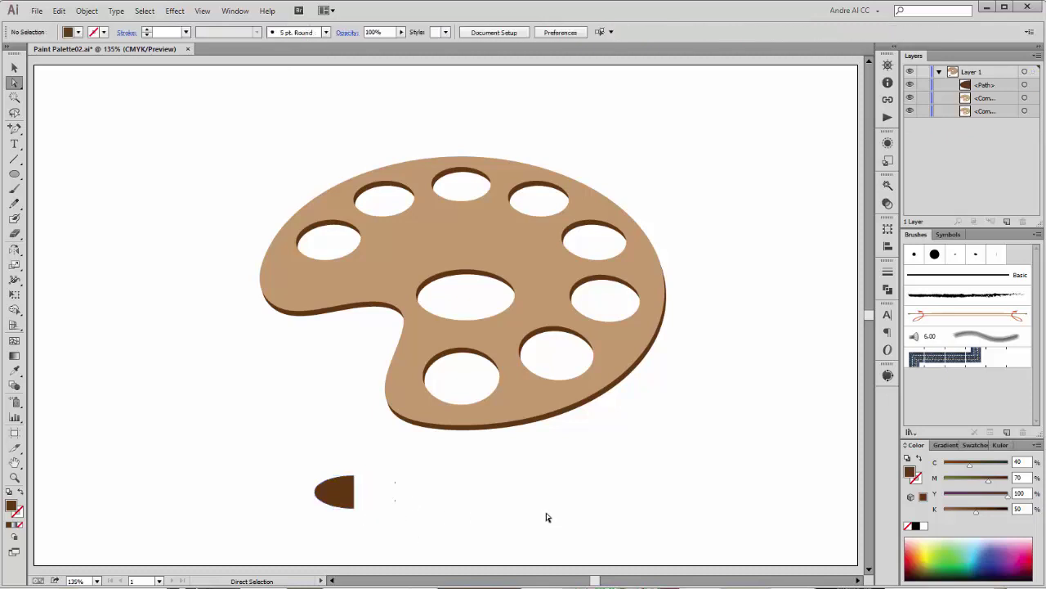
# - Join the open ends of the remaining half-ellipse and round its two right corners to about 8 pt
pyautogui.click(350, 502)
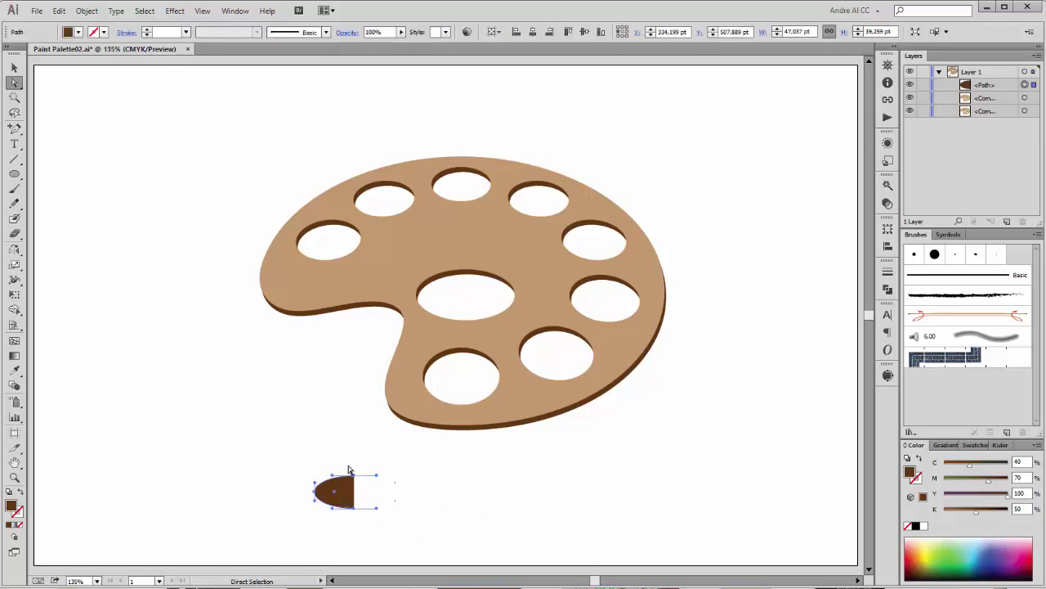
pyautogui.moveTo(350, 468); pyautogui.dragTo(362, 535)
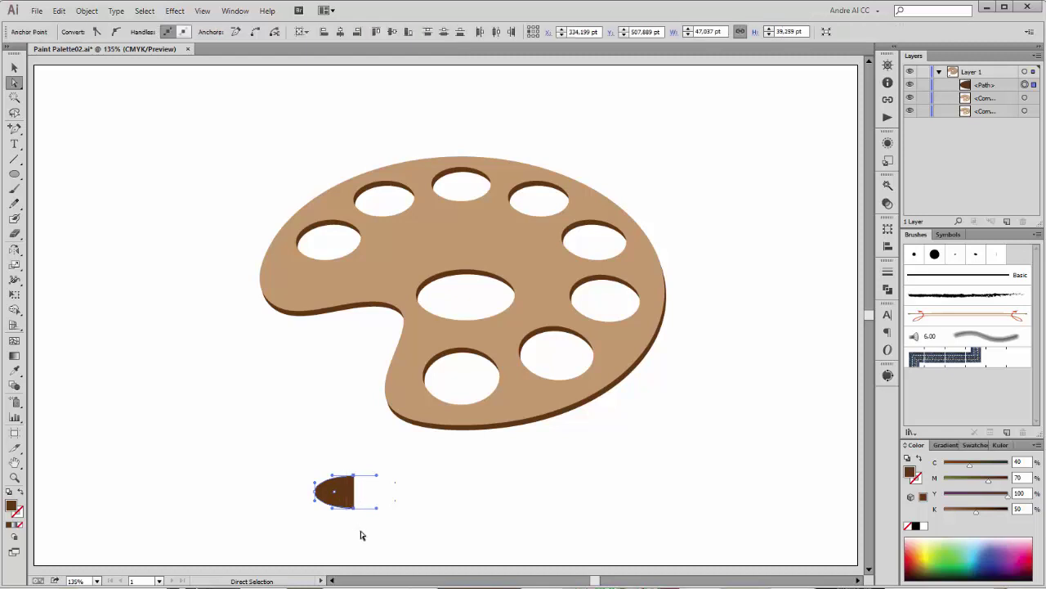
pyautogui.click(87, 11)
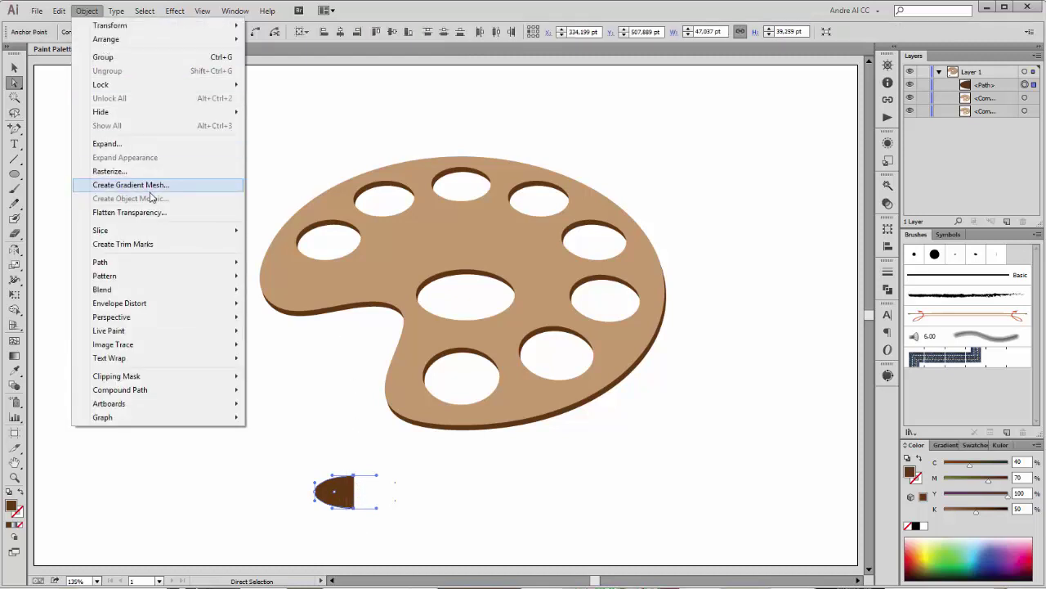
pyautogui.moveTo(160, 264)
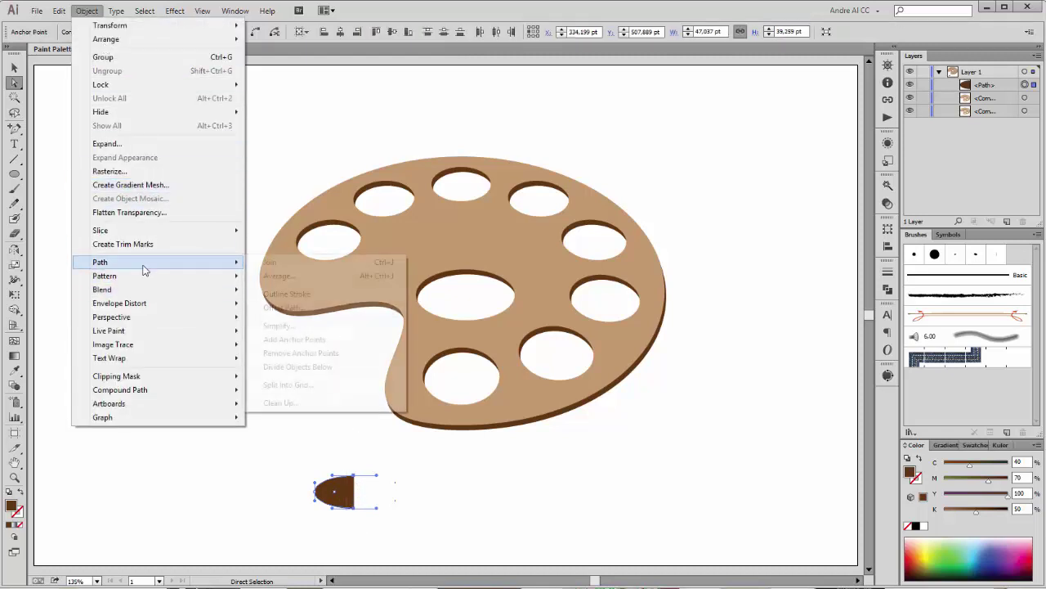
pyautogui.click(289, 270)
pyautogui.moveTo(293, 465); pyautogui.dragTo(368, 528)
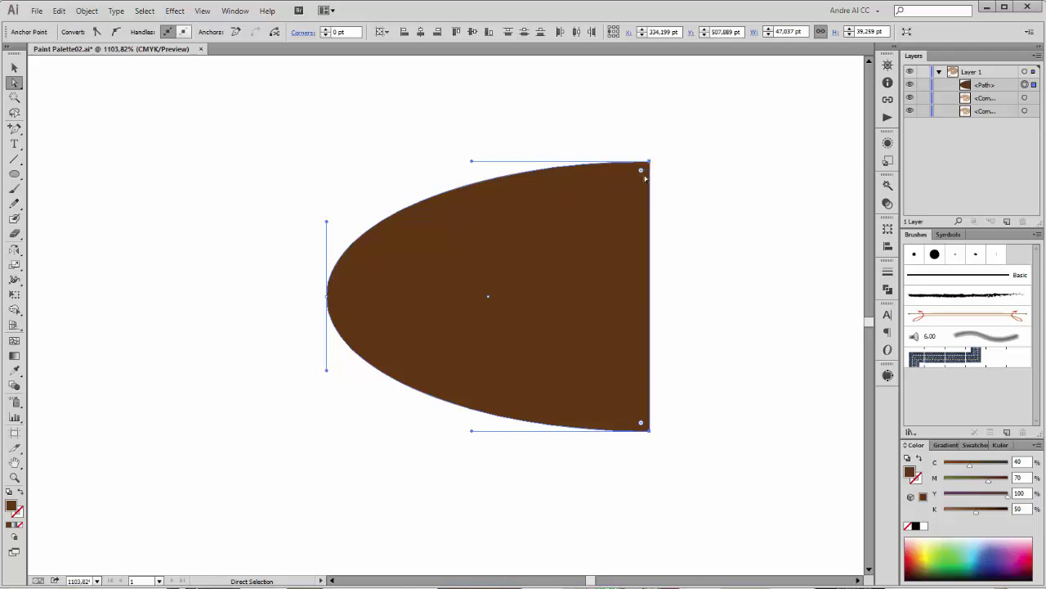
pyautogui.moveTo(641, 171); pyautogui.dragTo(593, 218)
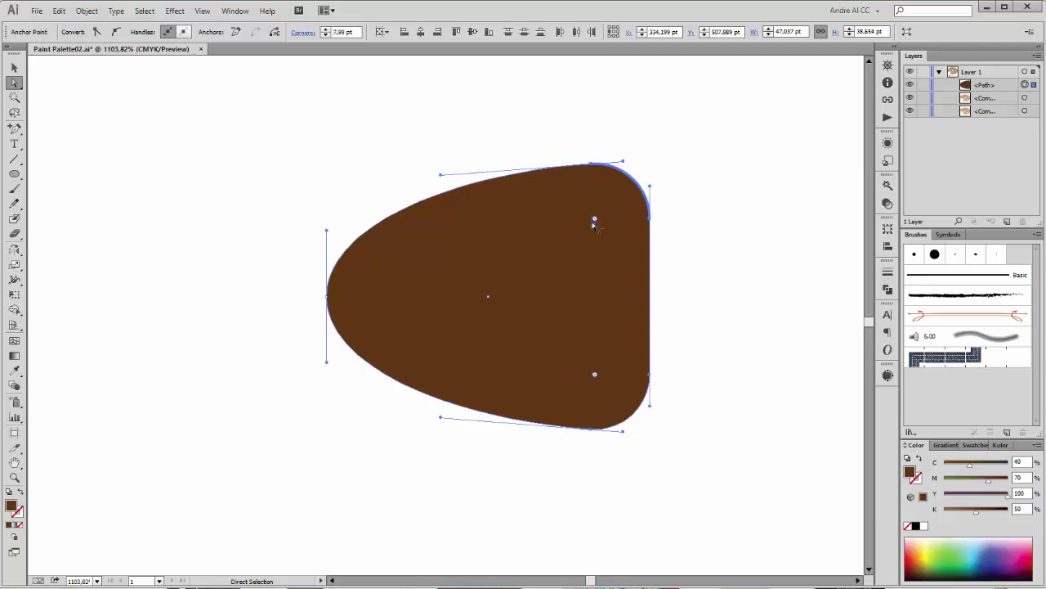
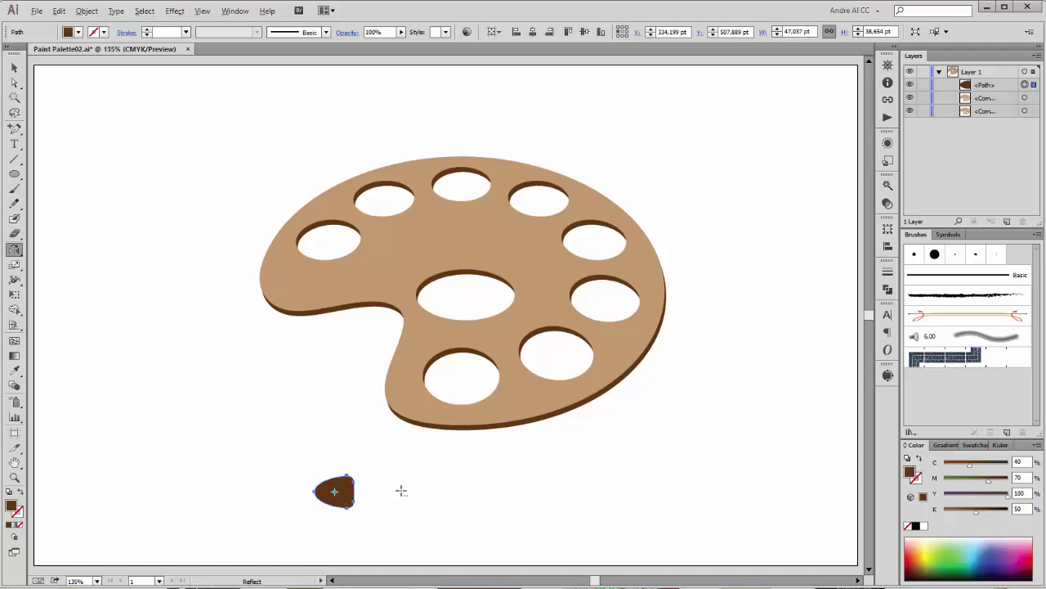
# - Create a copy of the rounded half-ellipse reflected across a vertical axis to its right, and shift the copy 50 pt left
pyautogui.keyDown('alt'); pyautogui.click(401, 490); pyautogui.keyUp('alt')
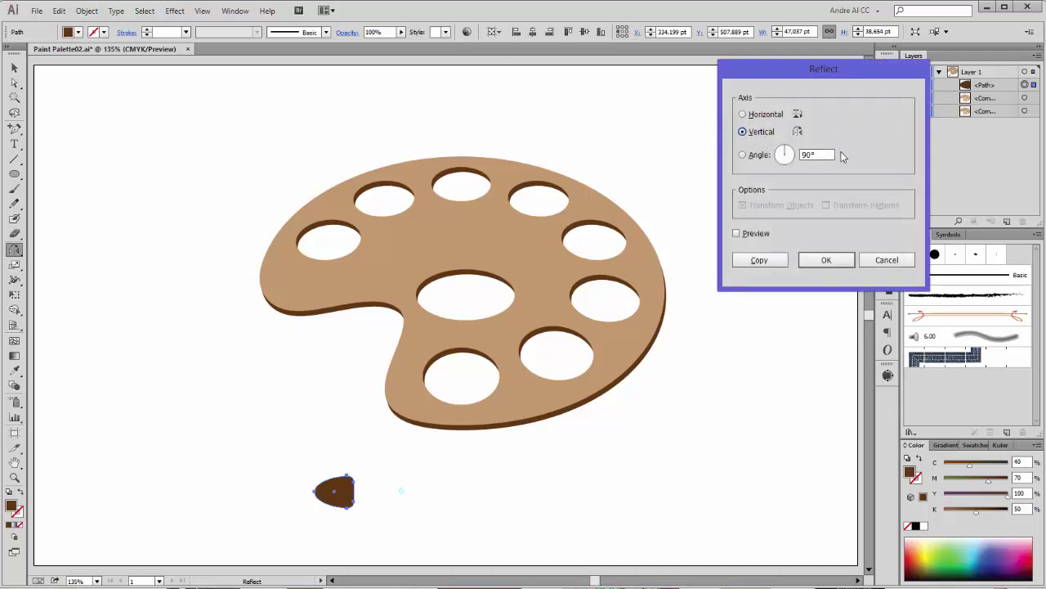
pyautogui.click(754, 262)
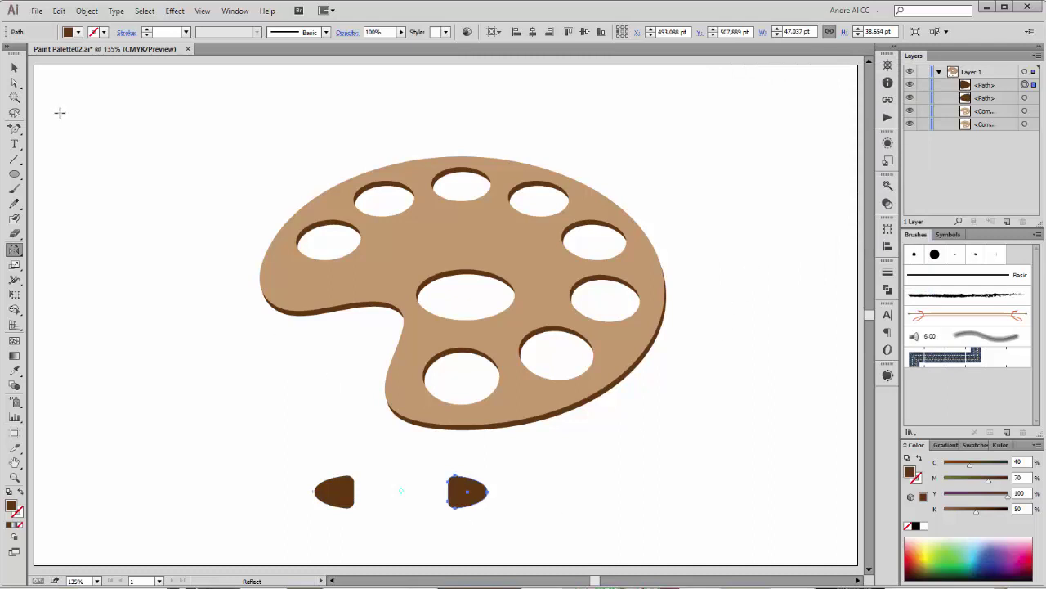
pyautogui.click(14, 67)
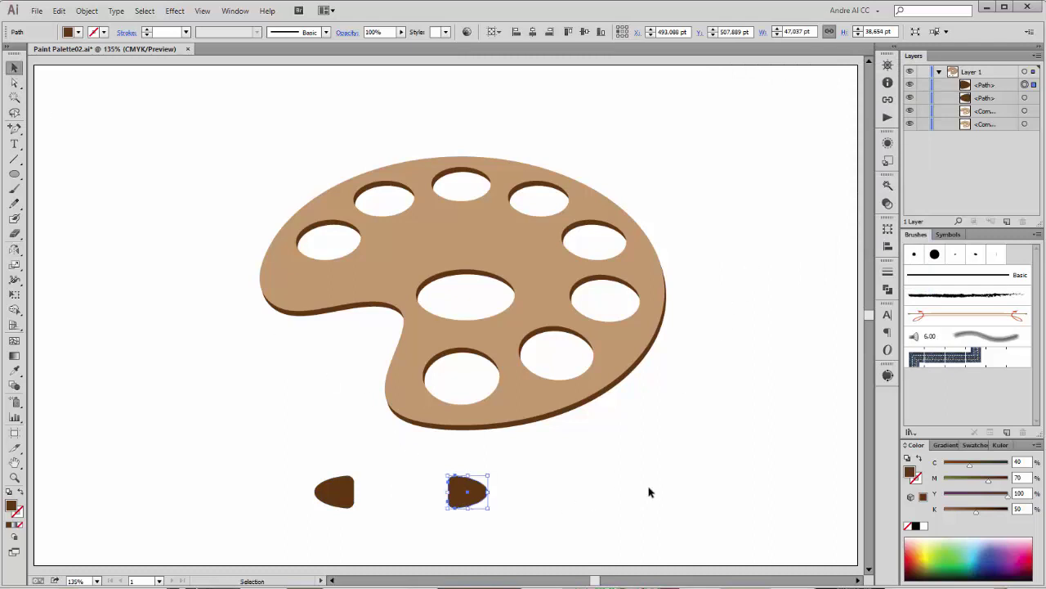
pyautogui.hotkey('shift', 'Left')
pyautogui.hotkey('shift', 'Left')
pyautogui.hotkey('shift', 'Left')
pyautogui.hotkey('shift', 'Left')
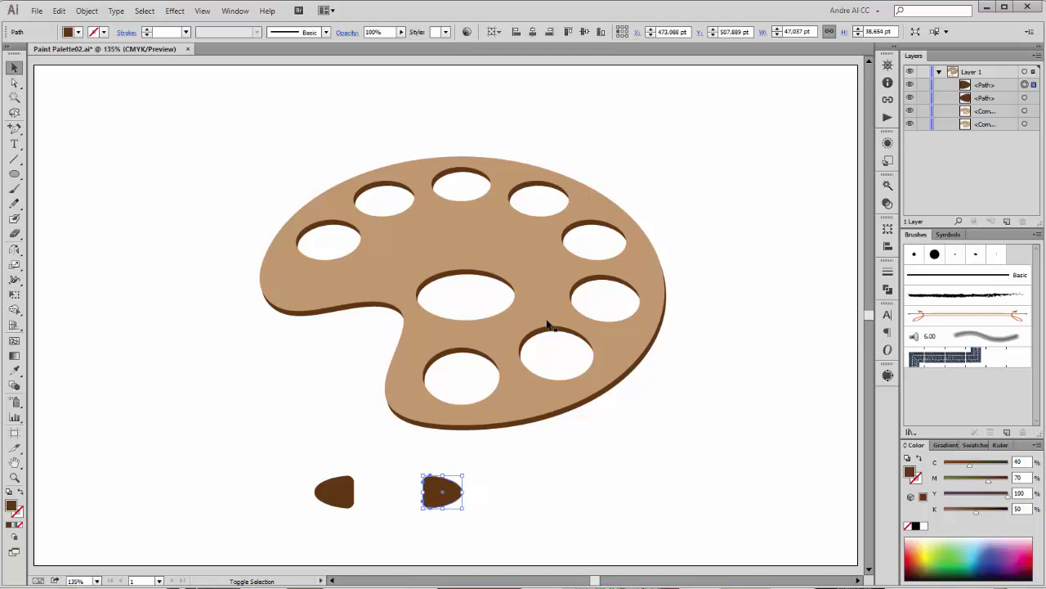
pyautogui.hotkey('shift', 'Left')
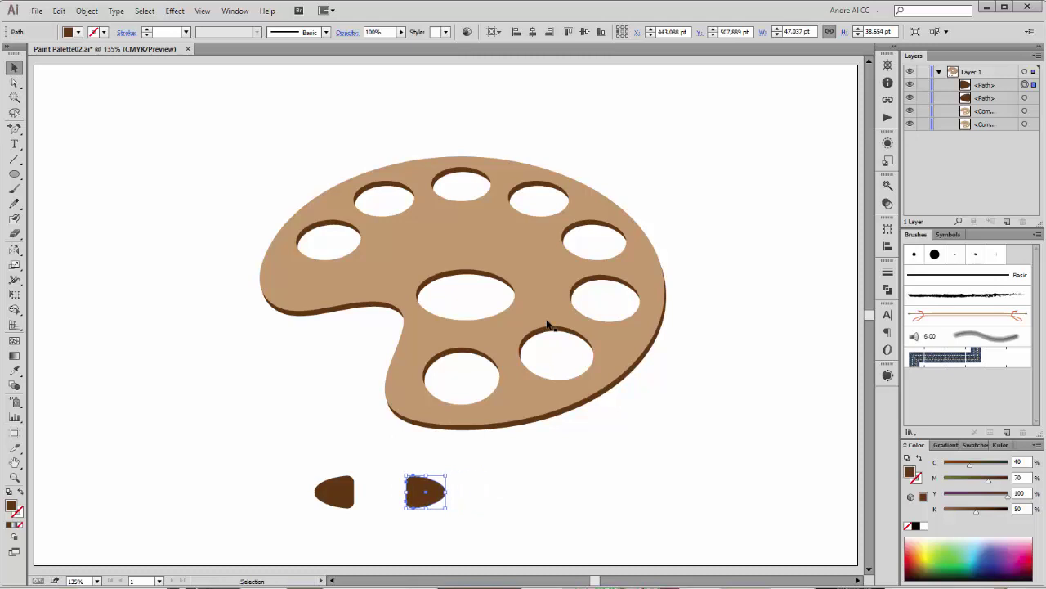
pyautogui.click(14, 83)
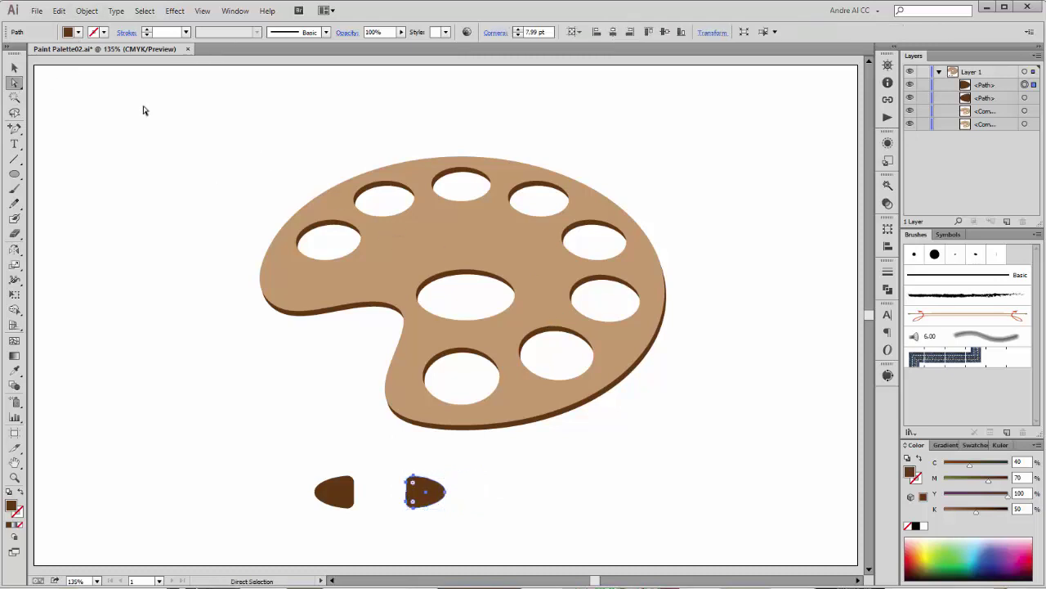
# - Extend the outer tip anchor of the mirrored half-ellipse horizontally to about X 940 pt, forming a long tapered brush handle
pyautogui.click(446, 493)
pyautogui.hotkey('shift', 'Right')
pyautogui.hotkey('shift', 'Right')
pyautogui.hotkey('shift', 'Right')
pyautogui.hotkey('shift', 'Right')
pyautogui.hotkey('shift', 'Right')
pyautogui.hotkey('shift', 'Right')
pyautogui.hotkey('shift', 'Right')
pyautogui.hotkey('shift', 'Right')
pyautogui.hotkey('shift', 'Right')
pyautogui.hotkey('shift', 'Right')
pyautogui.hotkey('shift', 'Right')
pyautogui.hotkey('shift', 'Right')
pyautogui.hotkey('shift', 'Right')
pyautogui.hotkey('shift', 'Right')
pyautogui.hotkey('shift', 'Right')
pyautogui.hotkey('shift', 'Right')
pyautogui.hotkey('shift', 'Right')
pyautogui.hotkey('shift', 'Right')
pyautogui.hotkey('shift', 'Right')
pyautogui.hotkey('shift', 'Right')
pyautogui.hotkey('shift', 'Right')
pyautogui.hotkey('shift', 'Right')
pyautogui.hotkey('shift', 'Right')
pyautogui.hotkey('shift', 'Right')
pyautogui.hotkey('shift', 'Right')
pyautogui.hotkey('shift', 'Right')
pyautogui.hotkey('shift', 'Right')
pyautogui.hotkey('shift', 'Right')
pyautogui.hotkey('shift', 'Right')
pyautogui.hotkey('shift', 'Right')
pyautogui.hotkey('shift', 'Right')
pyautogui.hotkey('shift', 'Right')
pyautogui.hotkey('shift', 'Right')
pyautogui.hotkey('shift', 'Right')
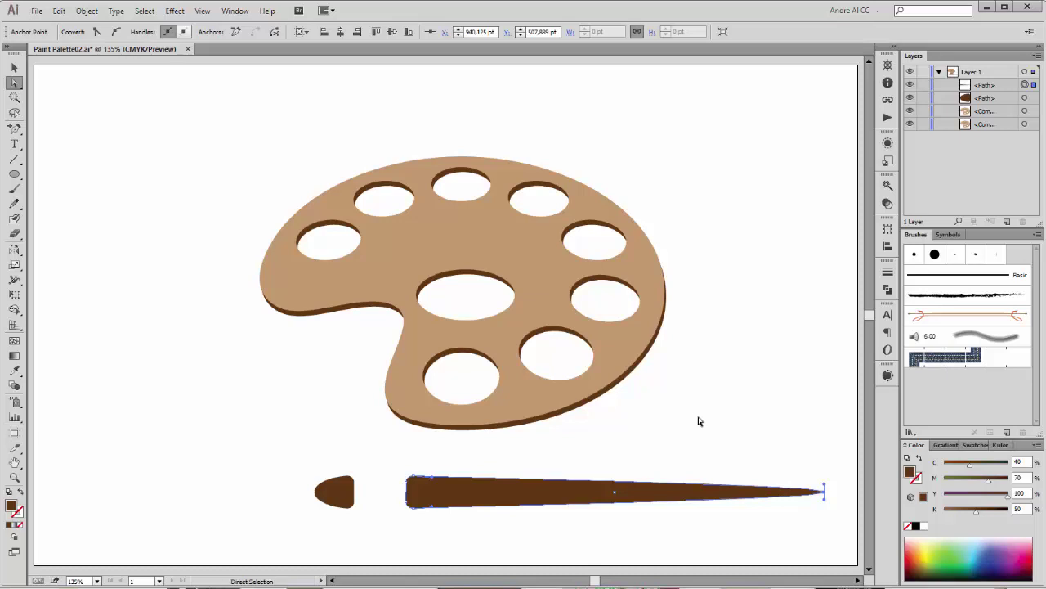
# - Move the tip anchor of the original half-ellipse horizontally outward to about X 294 pt, lengthening it into a bristle shape
pyautogui.moveTo(264, 444)
pyautogui.mouseDown()
pyautogui.moveTo(397, 532)
pyautogui.moveTo(446, 543)
pyautogui.mouseUp()
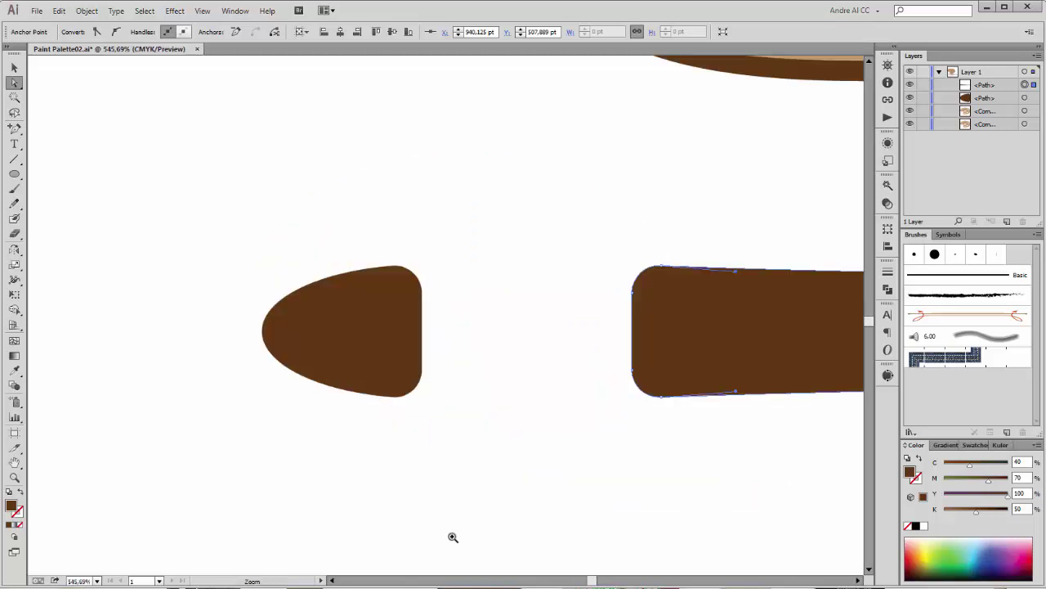
pyautogui.click(378, 348)
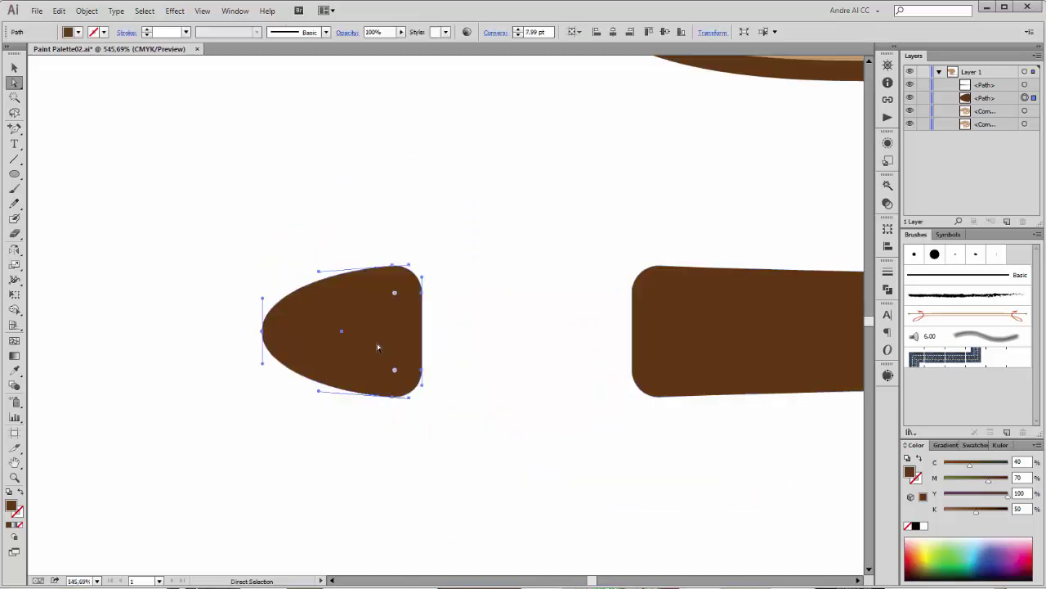
pyautogui.click(262, 331)
pyautogui.press('Left')
pyautogui.press('Left')
pyautogui.press('Left')
pyautogui.press('Left')
pyautogui.press('Left')
pyautogui.press('Left')
pyautogui.press('Left')
pyautogui.press('Left')
pyautogui.press('Left')
pyautogui.press('Left')
pyautogui.press('Left')
pyautogui.press('Left')
pyautogui.press('Left')
pyautogui.press('Left')
pyautogui.press('Left')
pyautogui.press('Left')
pyautogui.press('Left')
pyautogui.press('Left')
pyautogui.press('Left')
pyautogui.press('Left')
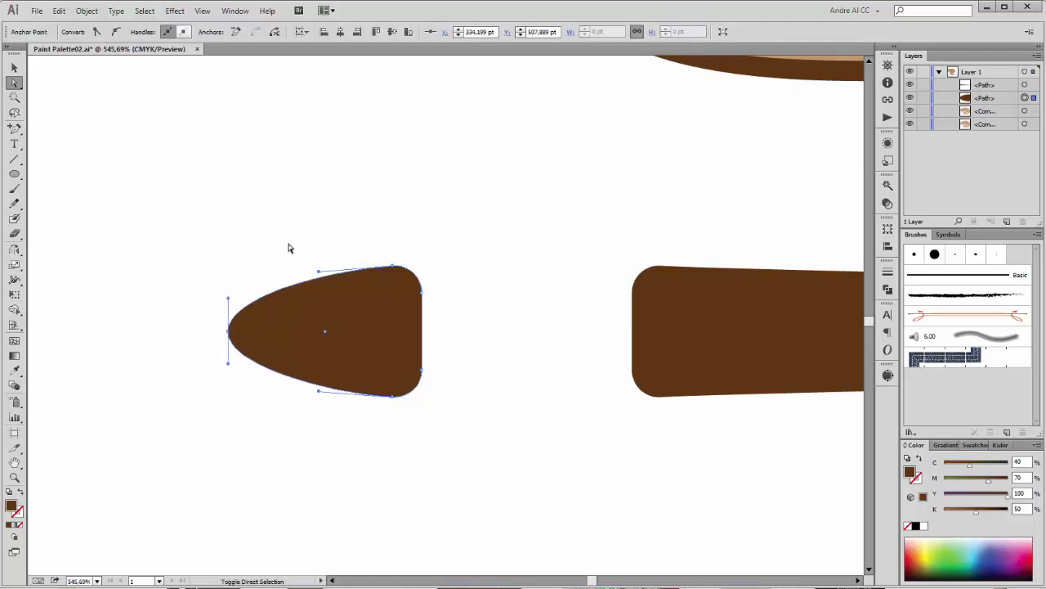
pyautogui.press('Left')
pyautogui.press('Left')
pyautogui.press('Left')
pyautogui.press('Left')
pyautogui.press('Left')
pyautogui.press('Left')
pyautogui.press('Left')
pyautogui.press('Left')
pyautogui.press('Left')
pyautogui.press('Left')
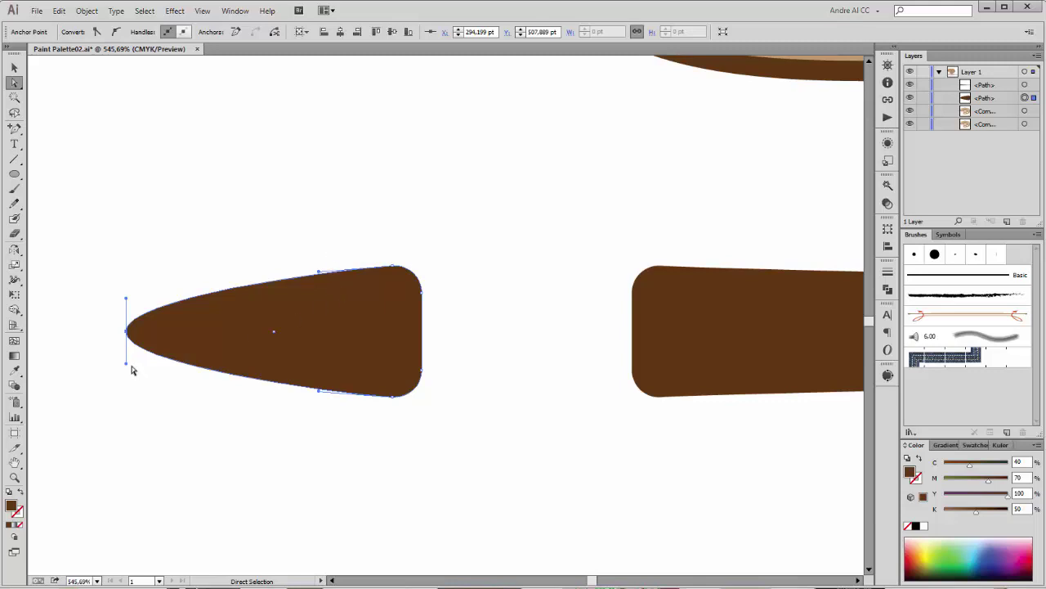
# - Bend the bristle tip's two direction handles inward to form a sharp point, and round the bristle's blunt-end corners to about 14 pt
pyautogui.moveTo(127, 362); pyautogui.dragTo(160, 367)
pyautogui.moveTo(126, 301); pyautogui.dragTo(206, 330)
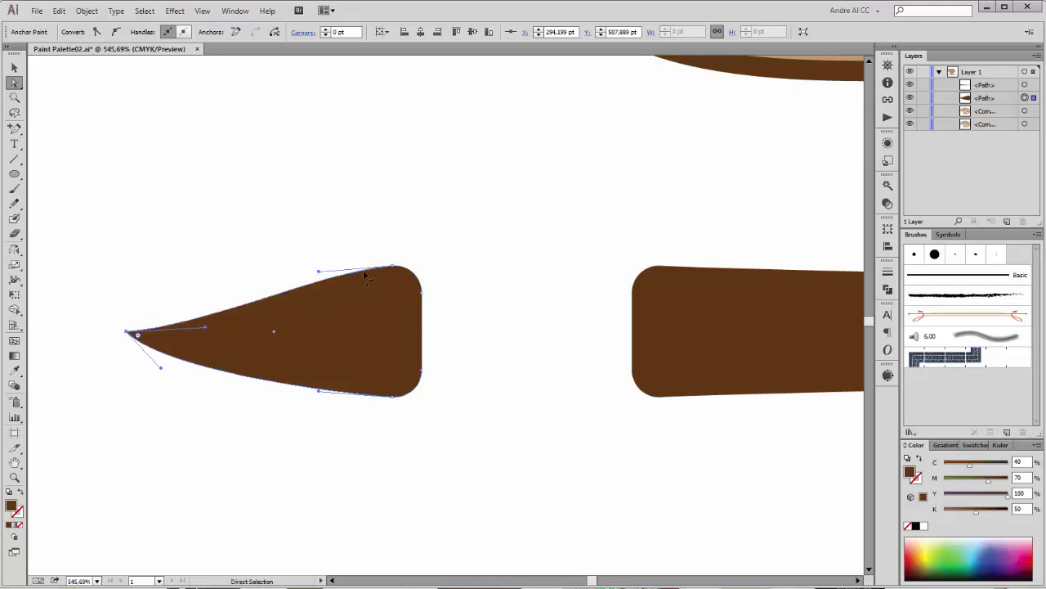
pyautogui.moveTo(379, 332); pyautogui.dragTo(399, 430)
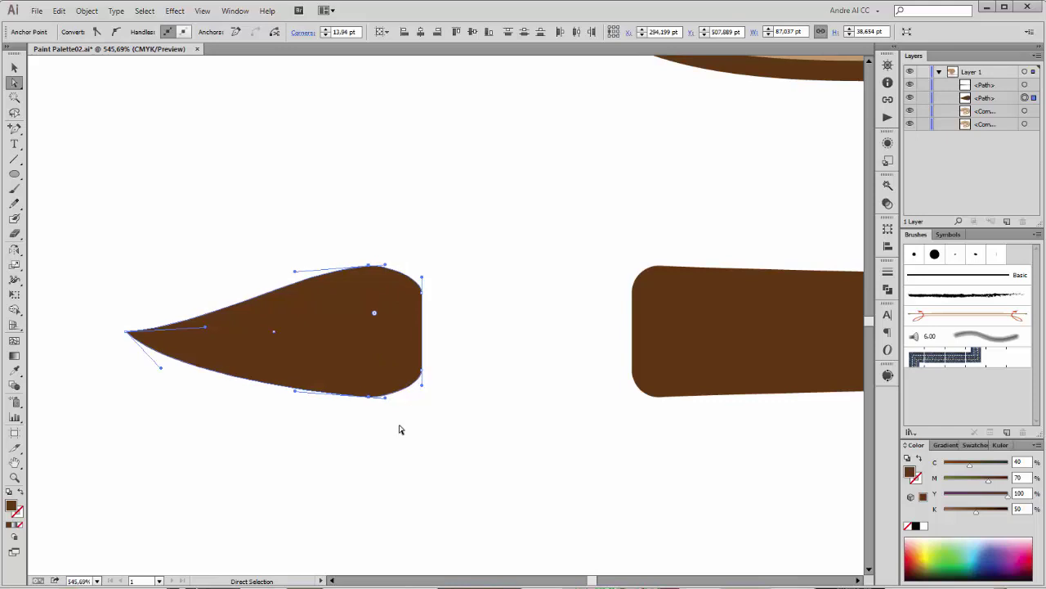
# - Lengthen and level the direction handles at the bristle's upper and lower curves, and shift its tip slightly upward to about Y 505 pt
pyautogui.moveTo(295, 392); pyautogui.dragTo(274, 400)
pyautogui.moveTo(295, 272); pyautogui.dragTo(275, 268)
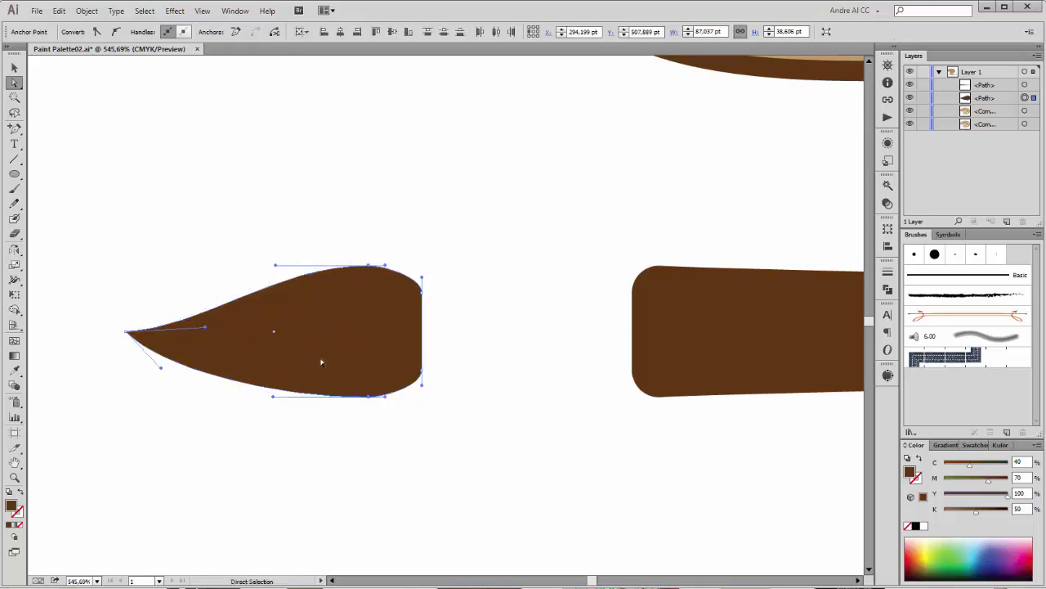
pyautogui.click(126, 332)
pyautogui.moveTo(126, 333); pyautogui.dragTo(122, 322)
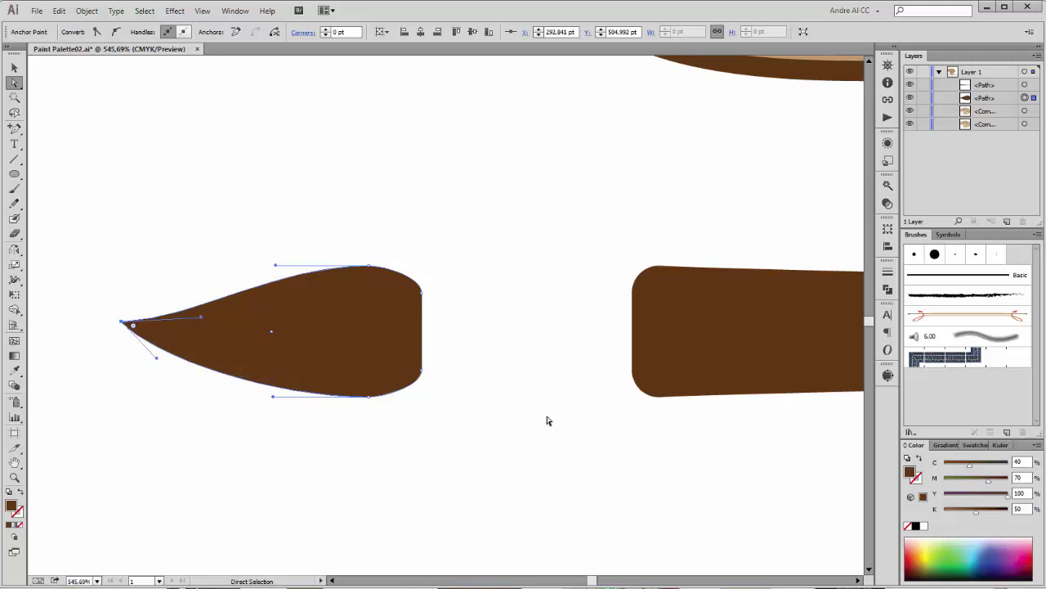
# - Draw a rectangle about 52 by 24 pt in the gap between the bristle and the handle
pyautogui.click(15, 176)
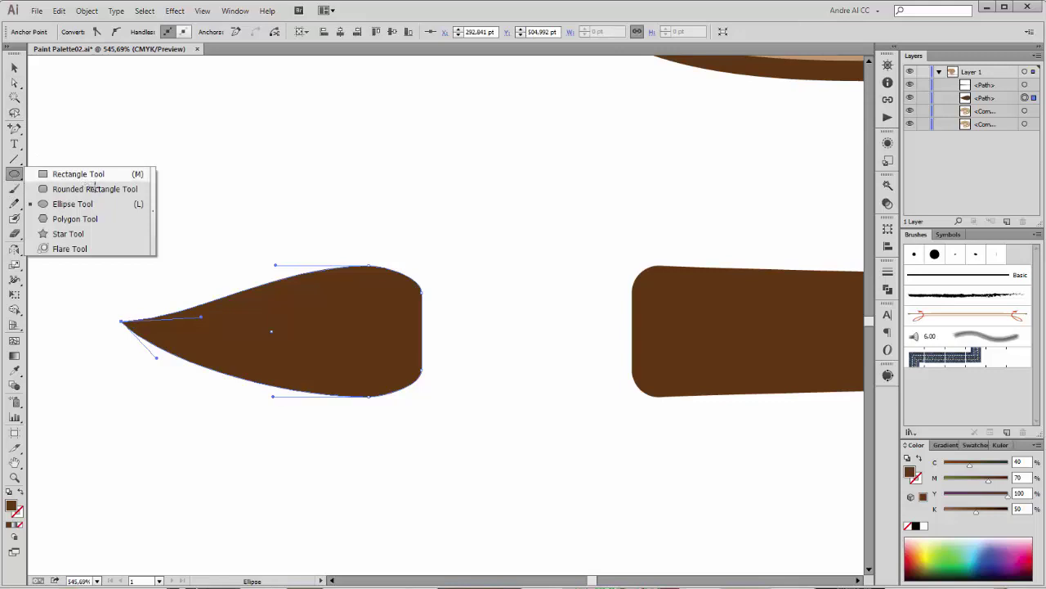
pyautogui.click(78, 174)
pyautogui.moveTo(435, 285); pyautogui.dragTo(614, 373)
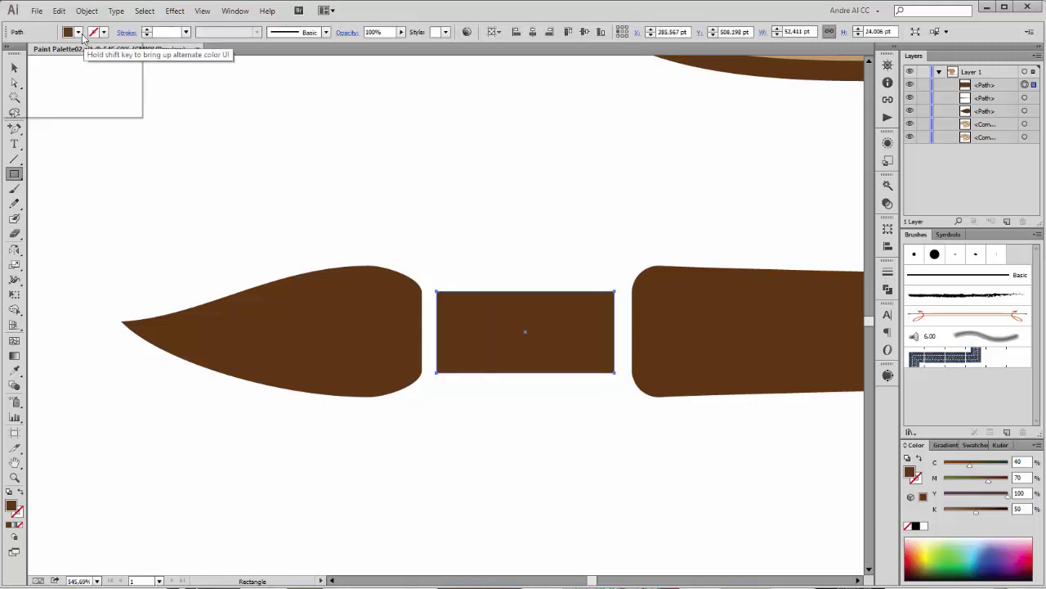
# - Give the rectangle no fill and a dark brown 2 pt stroke
pyautogui.click(80, 34)
pyautogui.click(17, 57)
pyautogui.click(102, 35)
pyautogui.click(114, 71)
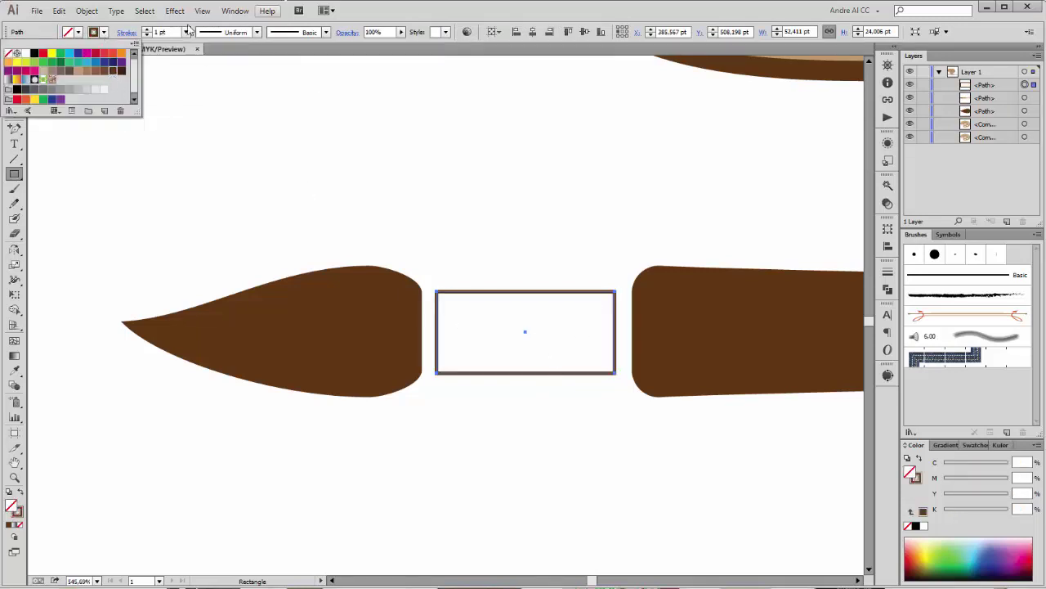
pyautogui.click(147, 30)
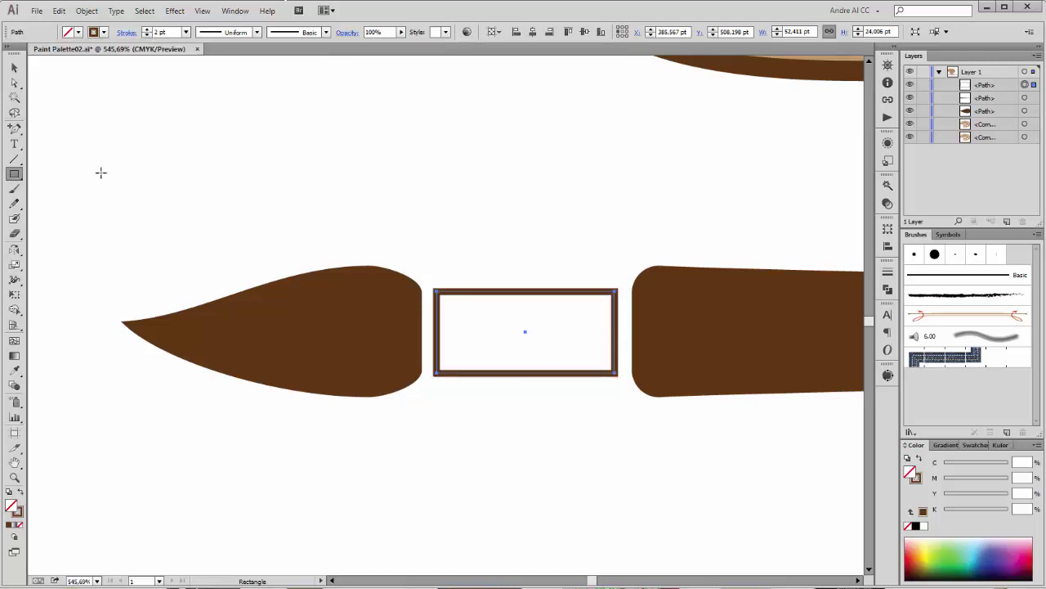
# - Round the rectangle's corners to about 5 pt and perspective-distort it so the side facing the handle becomes about 33 pt tall
pyautogui.click(14, 84)
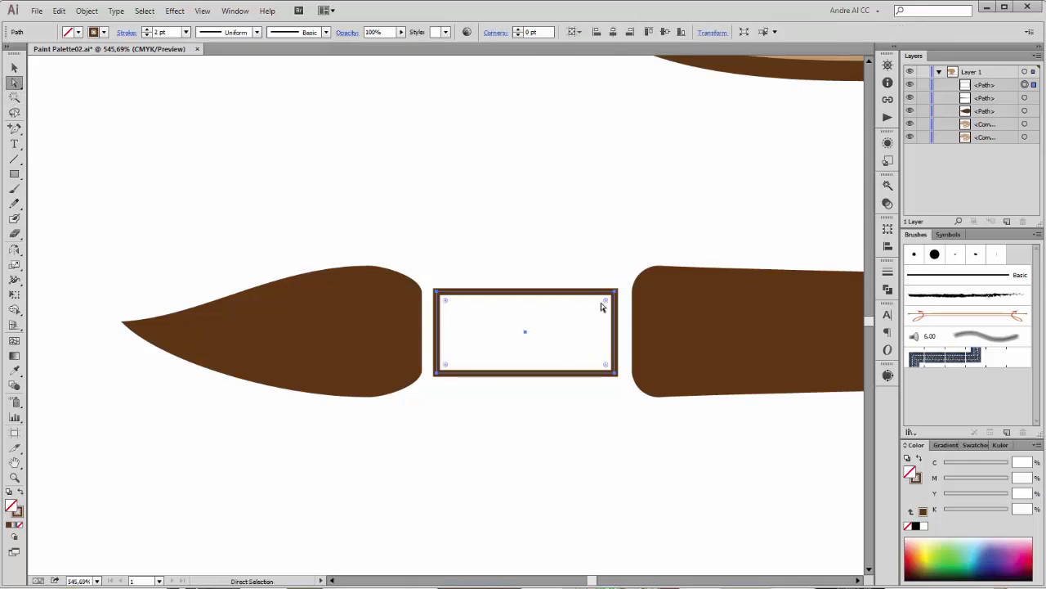
pyautogui.moveTo(606, 303); pyautogui.dragTo(600, 310)
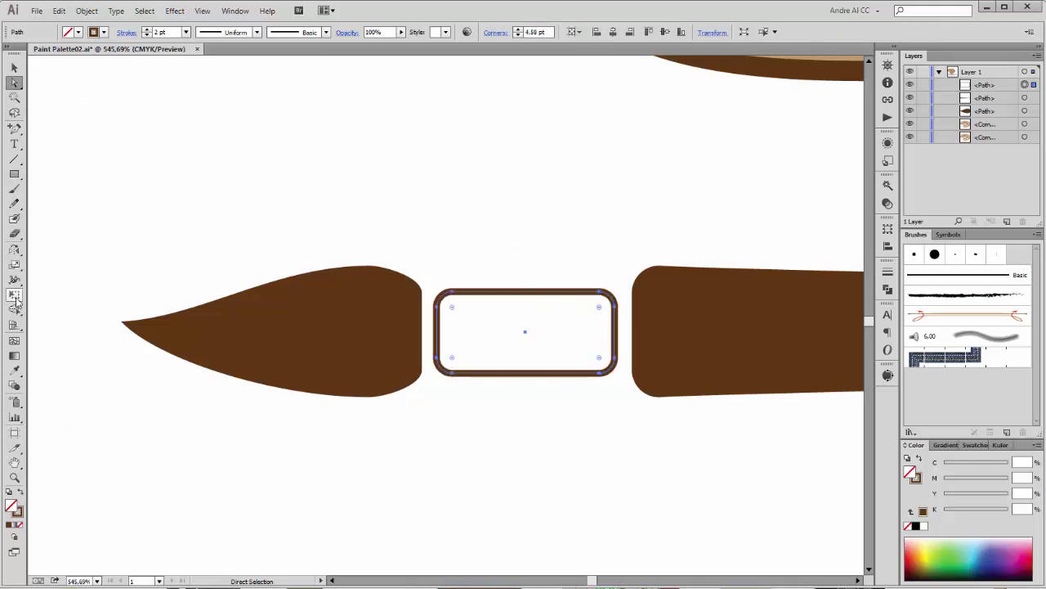
pyautogui.click(14, 297)
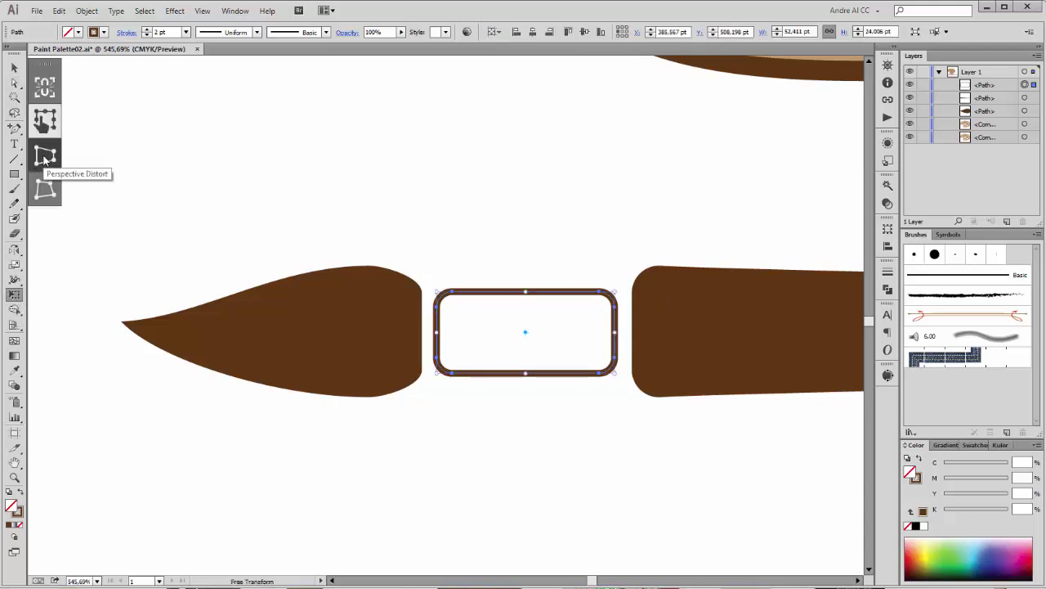
pyautogui.click(44, 155)
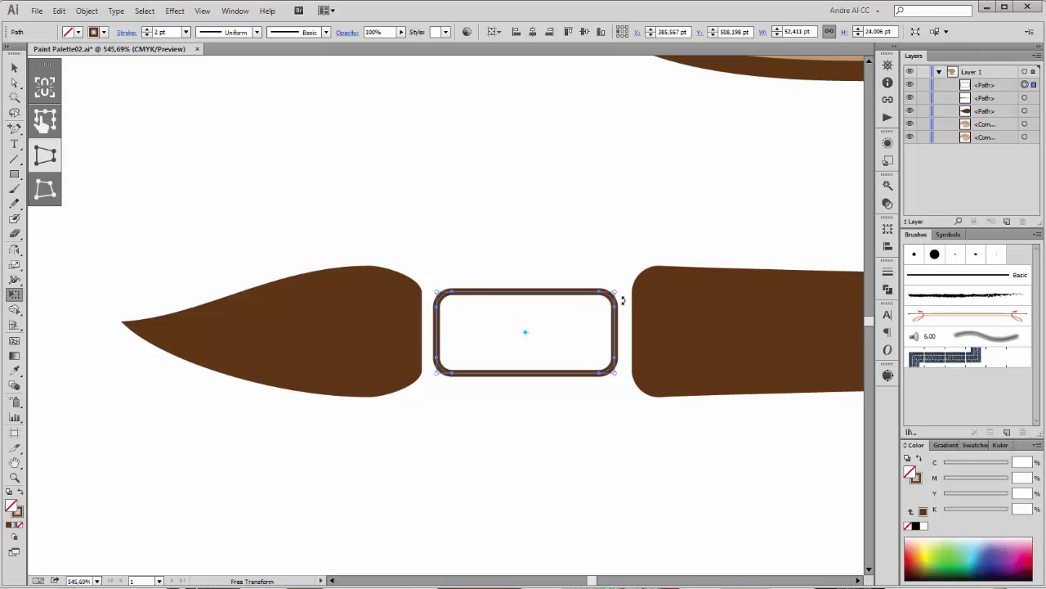
pyautogui.moveTo(619, 299); pyautogui.dragTo(620, 280)
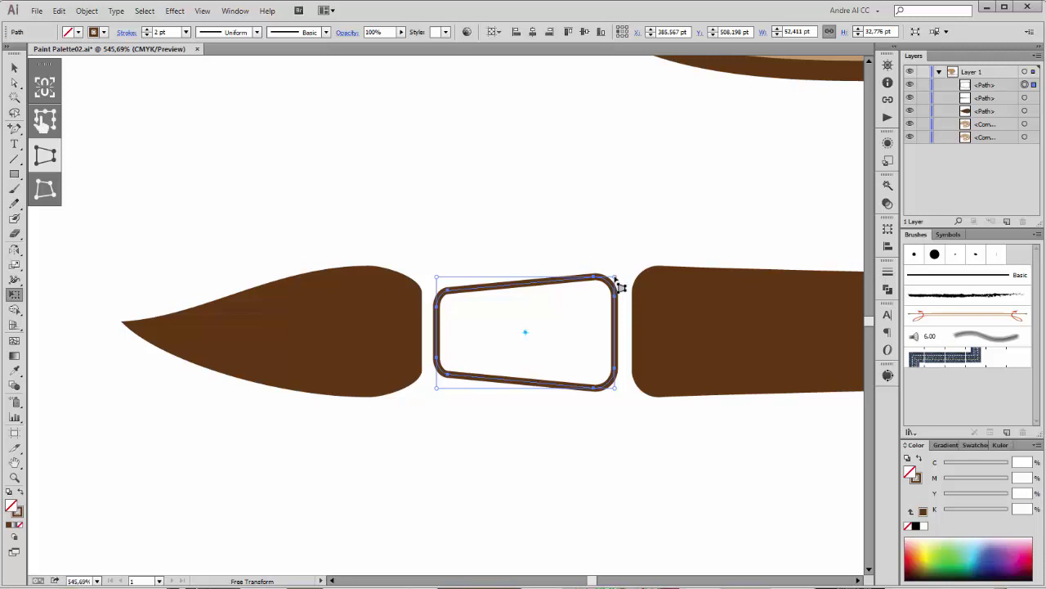
# - Draw a nearly horizontal line across the rounded frame just below its middle, and set the stroke of both frame and line to 3 pt
pyautogui.click(15, 161)
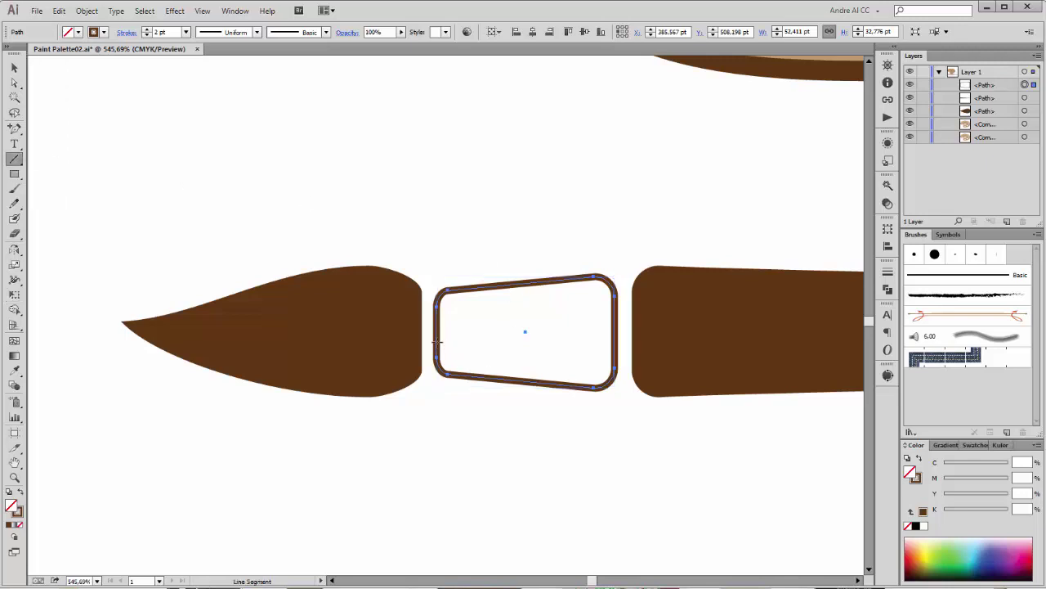
pyautogui.moveTo(437, 342); pyautogui.dragTo(620, 344)
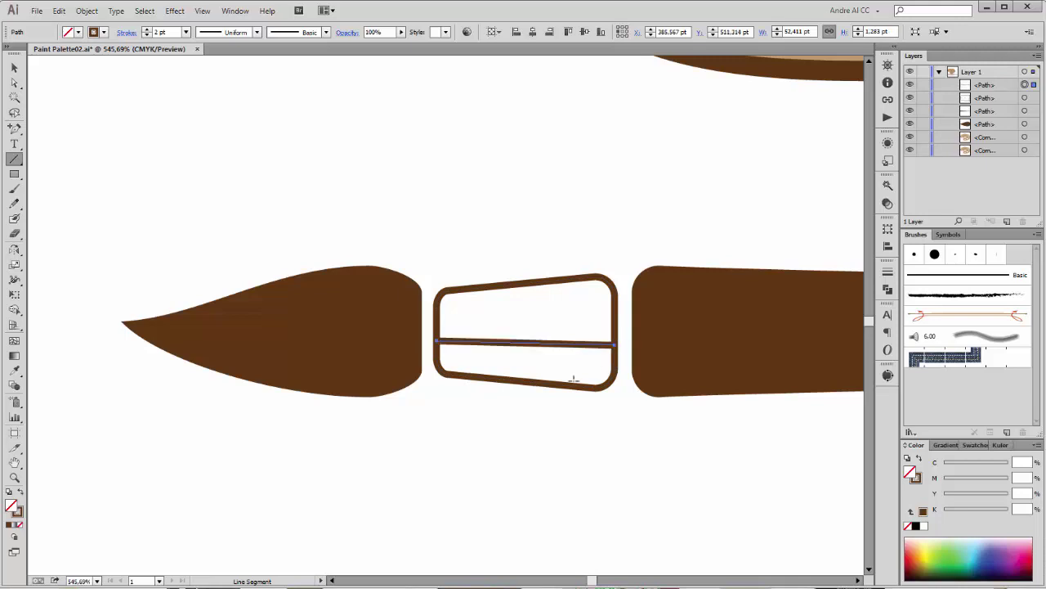
pyautogui.scroll(-2, 676, 269)
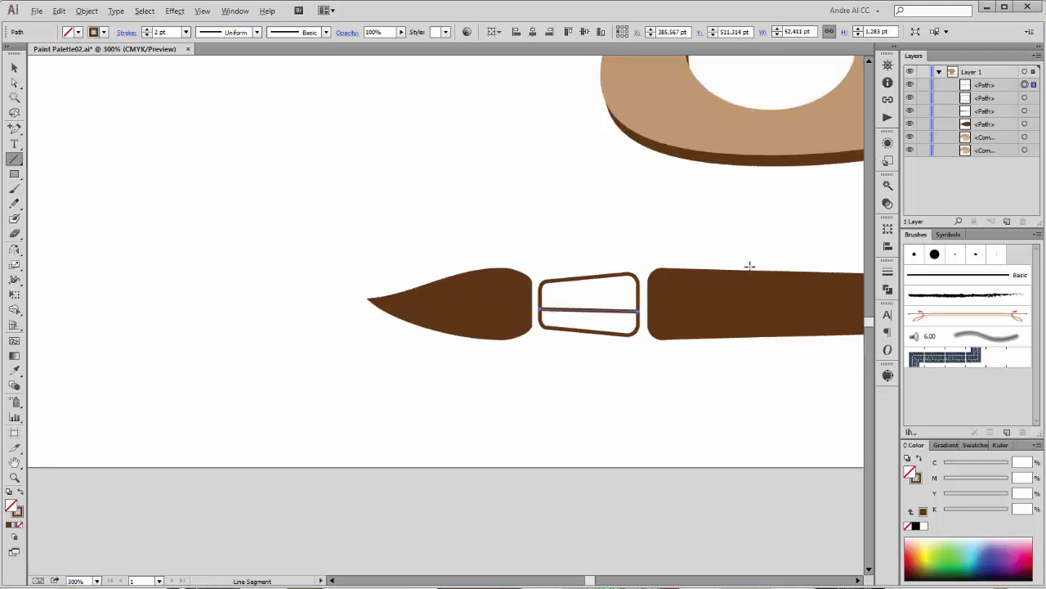
pyautogui.hscroll(3, 436, 289)
pyautogui.scroll(-3, 567, 273)
pyautogui.moveTo(634, 271); pyautogui.dragTo(557, 307)
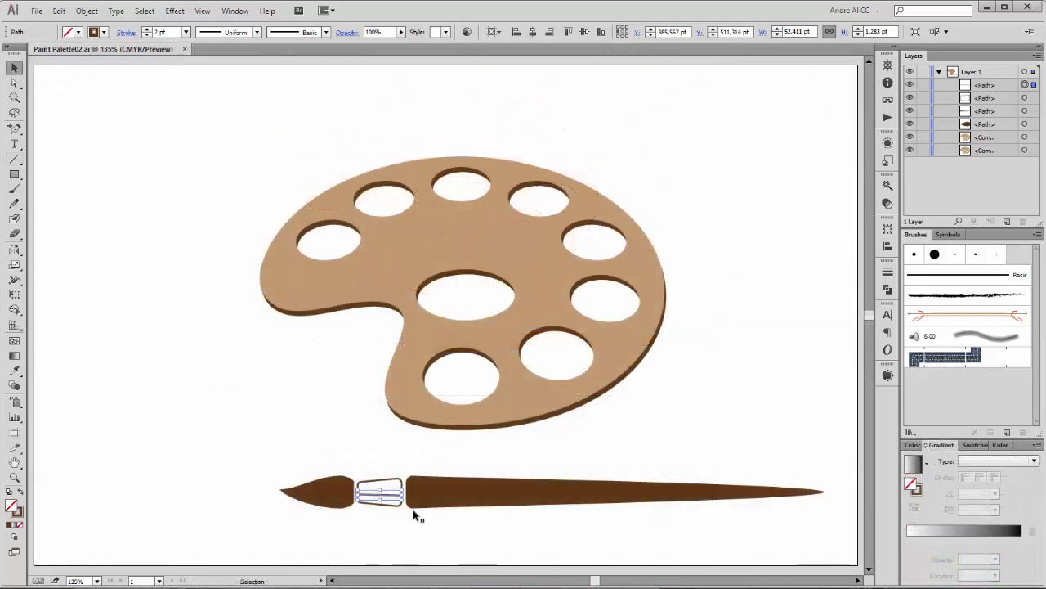
pyautogui.moveTo(370, 464); pyautogui.dragTo(381, 530)
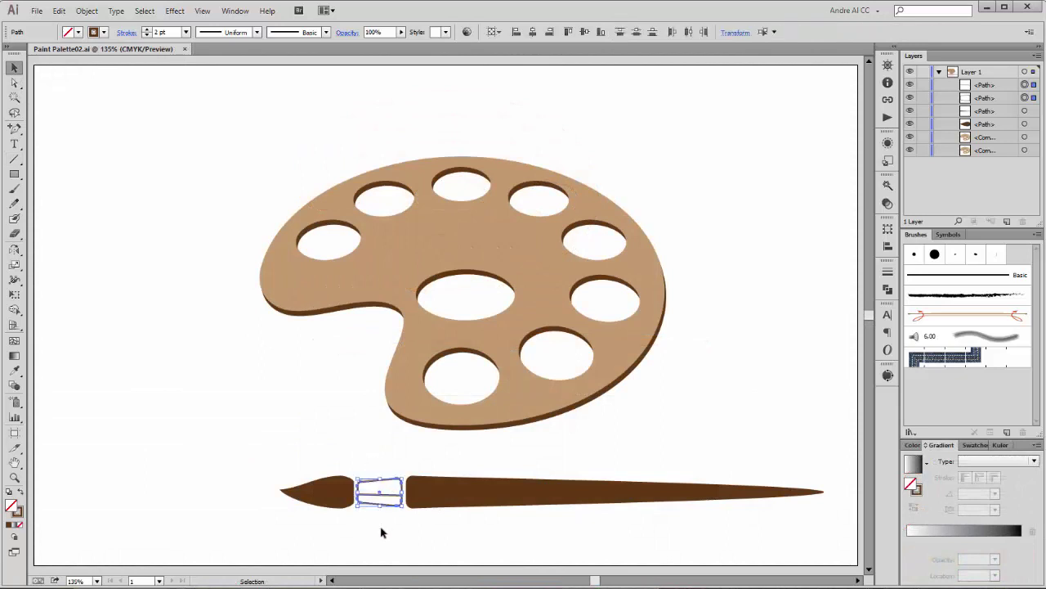
pyautogui.click(148, 31)
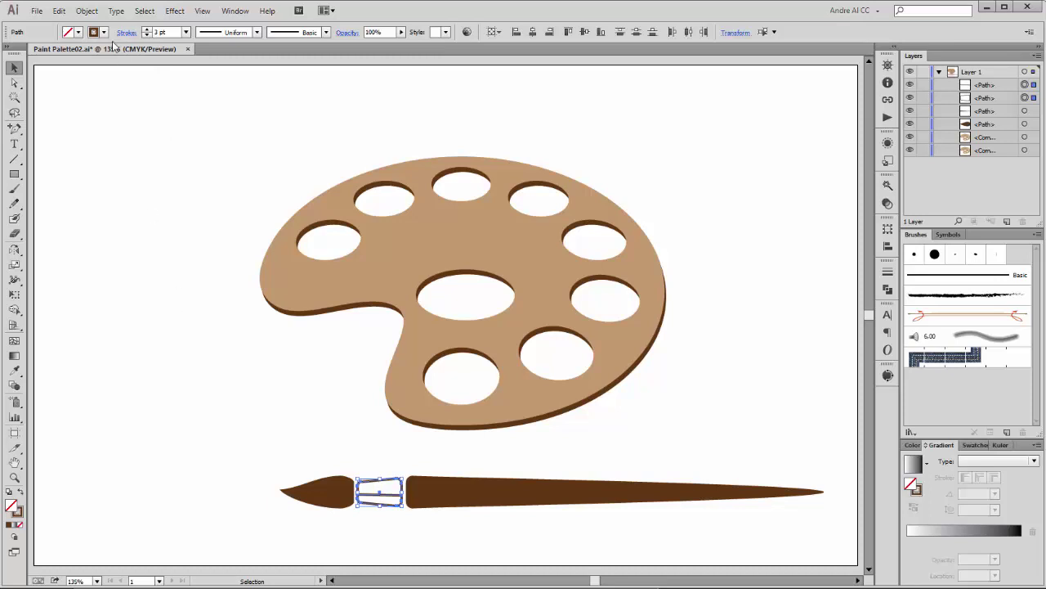
# - Outline the strokes of the frame and its crossing line, and unite them into one shape
pyautogui.click(88, 10)
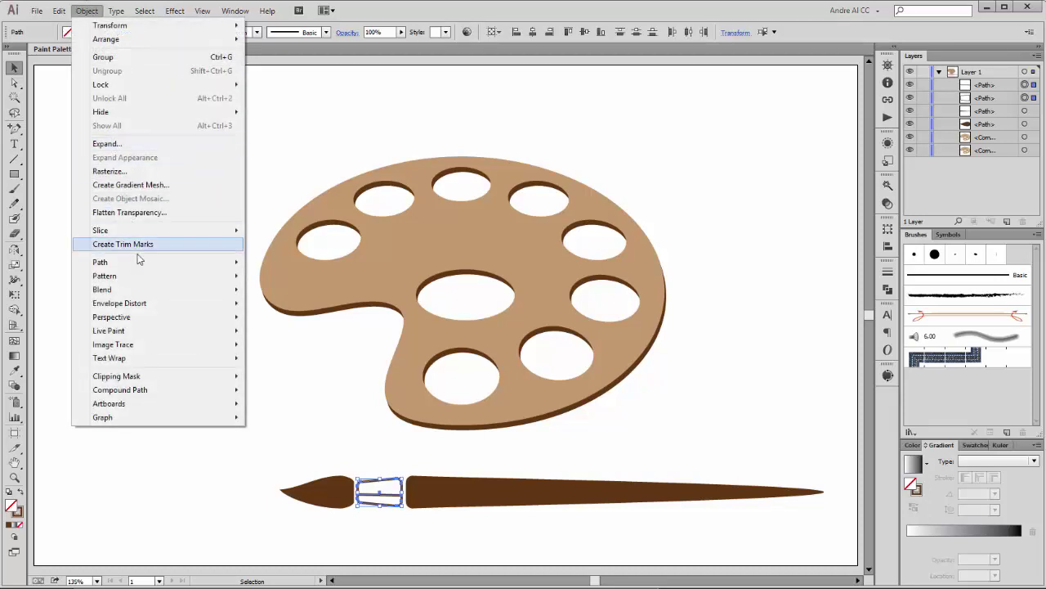
pyautogui.moveTo(135, 264)
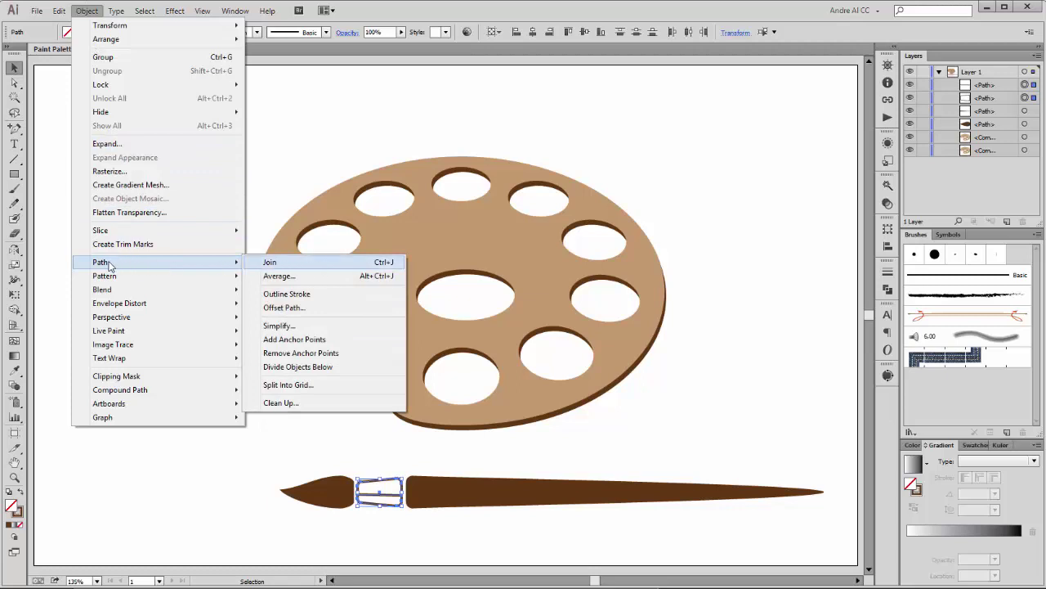
pyautogui.click(285, 295)
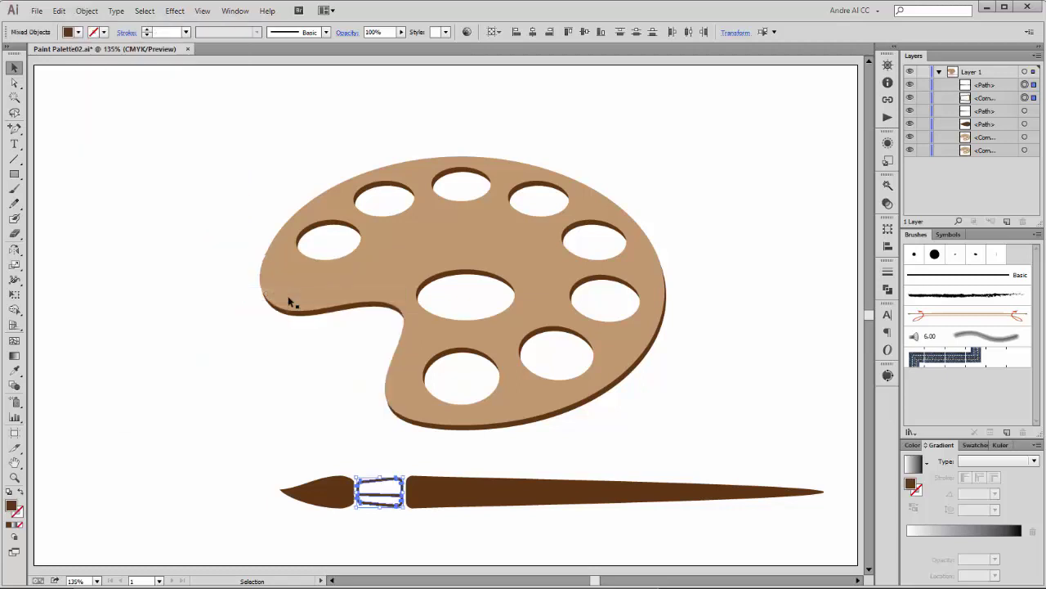
pyautogui.click(888, 291)
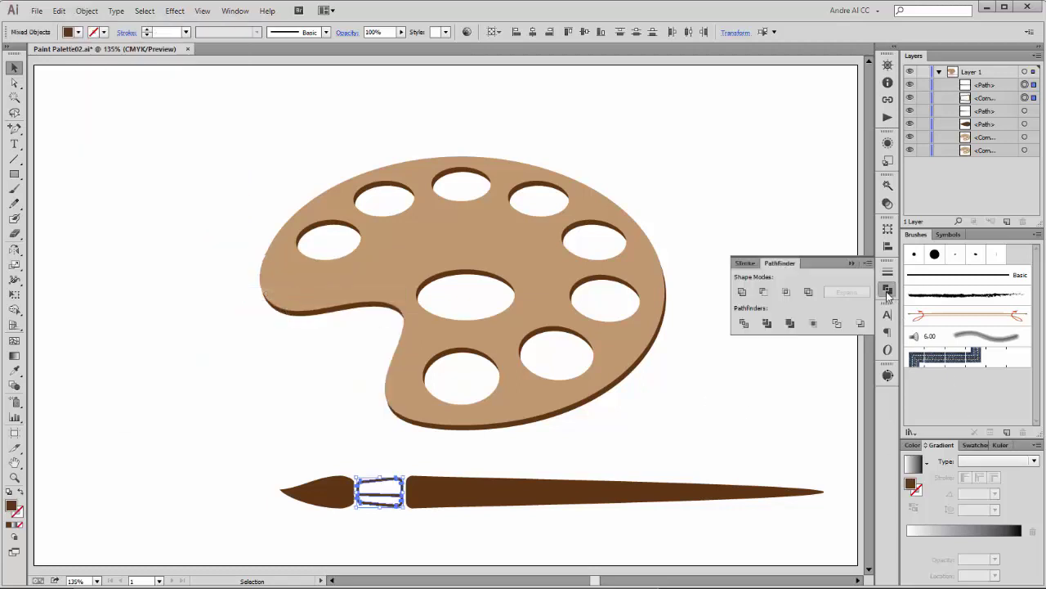
pyautogui.click(742, 293)
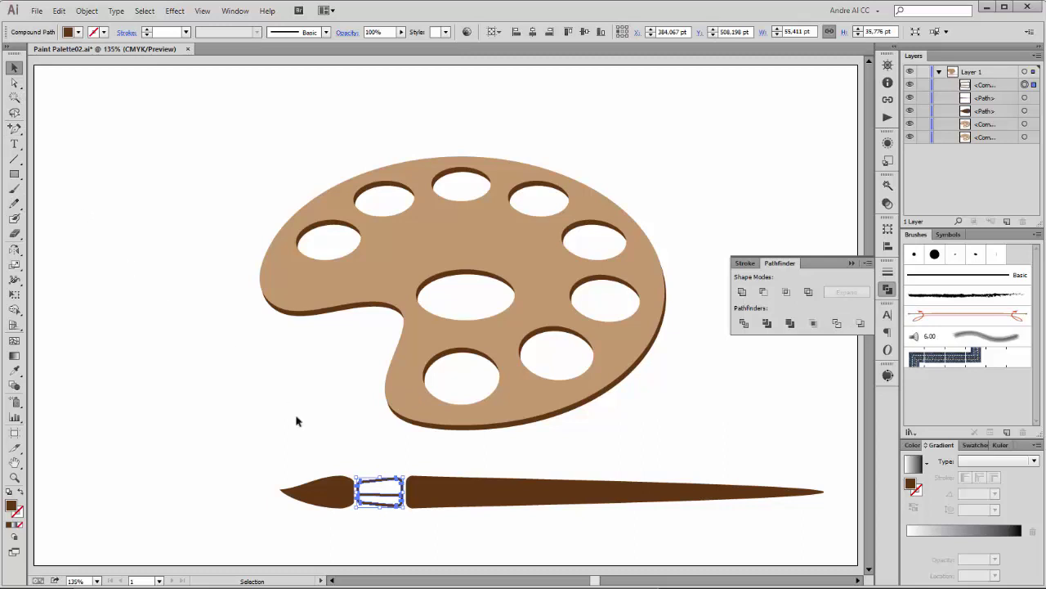
# - Apply a white-to-black linear gradient to all three brush parts and direct it vertically across them at -90°
pyautogui.moveTo(269, 461); pyautogui.dragTo(556, 553)
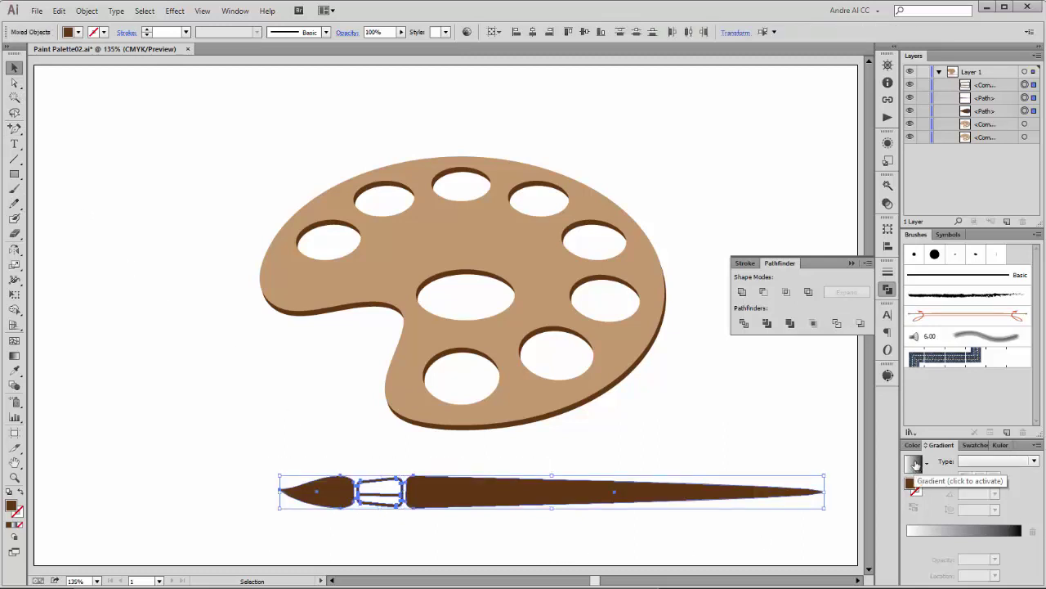
pyautogui.click(916, 464)
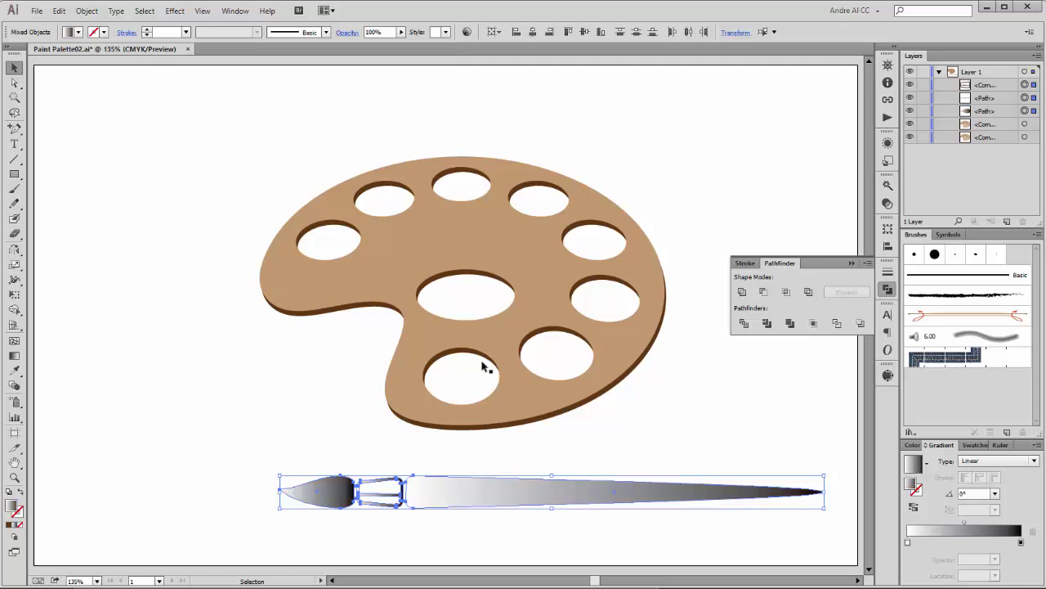
pyautogui.click(14, 357)
pyautogui.moveTo(485, 463); pyautogui.dragTo(486, 520)
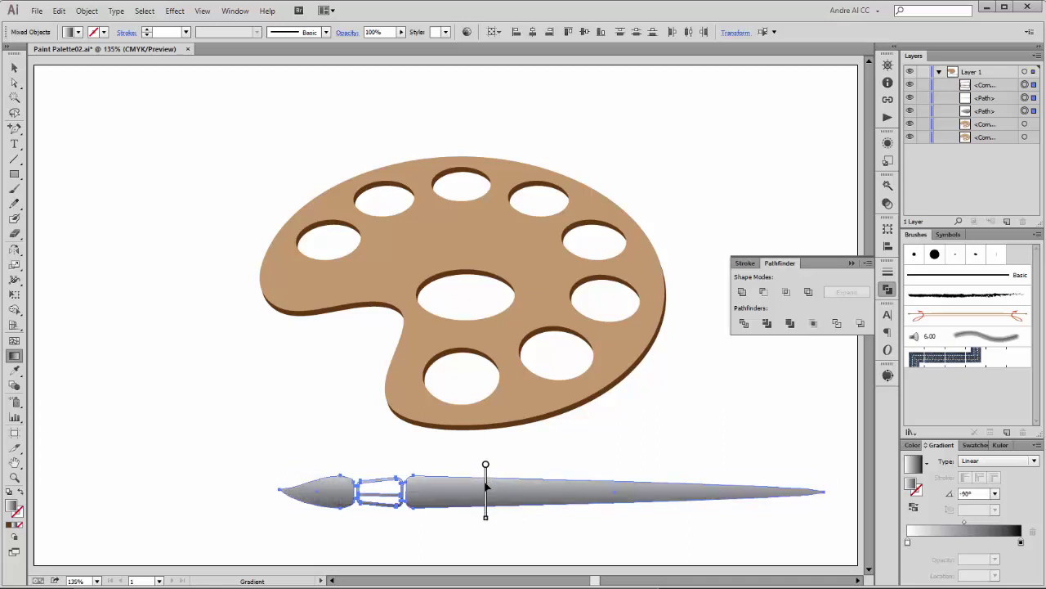
pyautogui.moveTo(486, 487); pyautogui.dragTo(486, 466)
pyautogui.press('v')
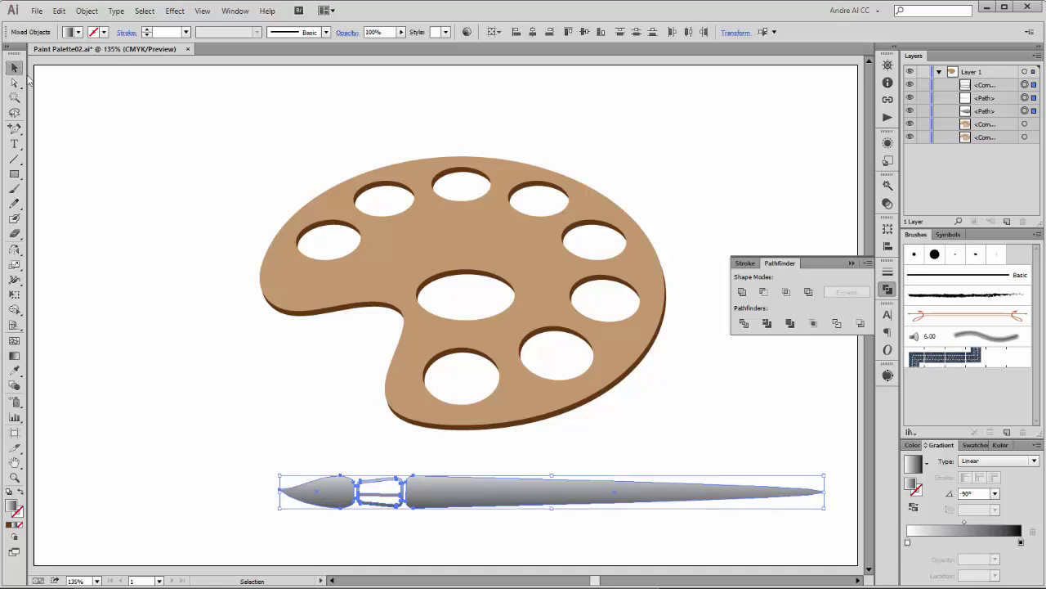
# - Add a new color stop to the brush handle's gradient at a location of about 63%
pyautogui.click(647, 446)
pyautogui.click(494, 496)
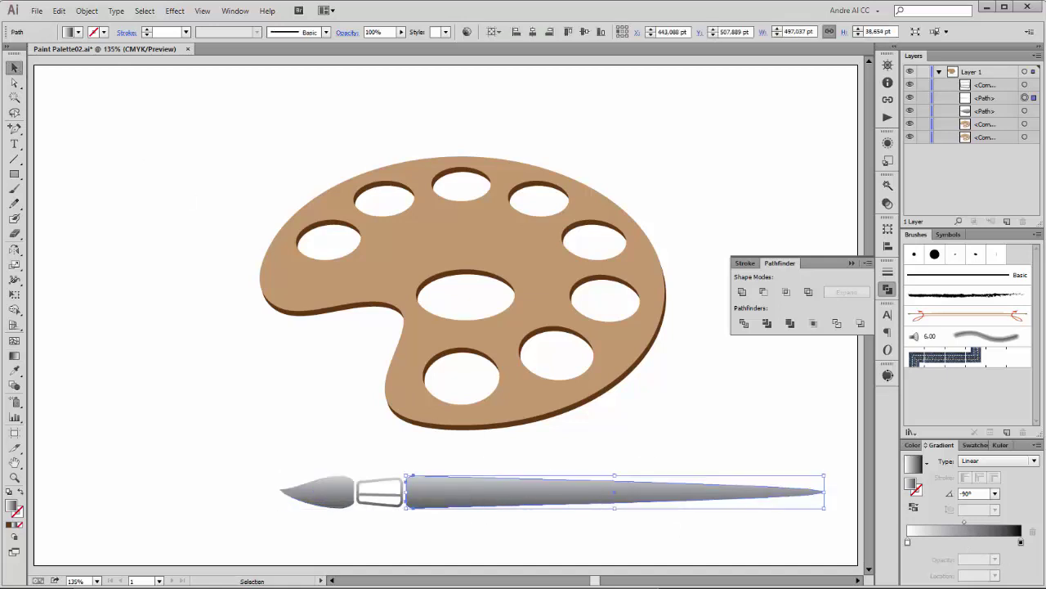
pyautogui.click(981, 543)
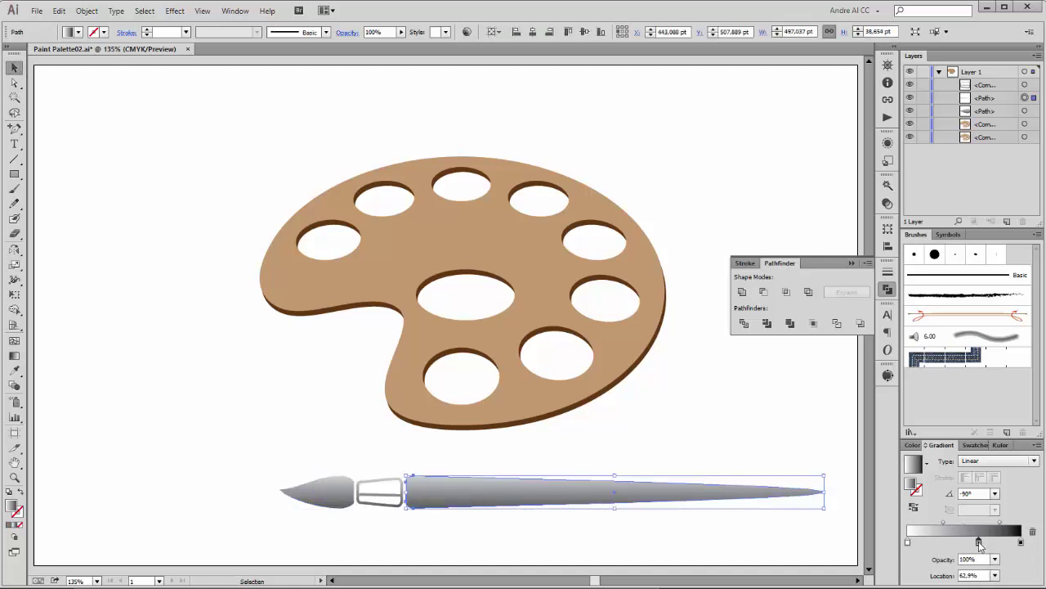
# - Darken the handle gradient's middle color stop to 85% black and shift it slightly toward the white end
pyautogui.doubleClick(978, 541)
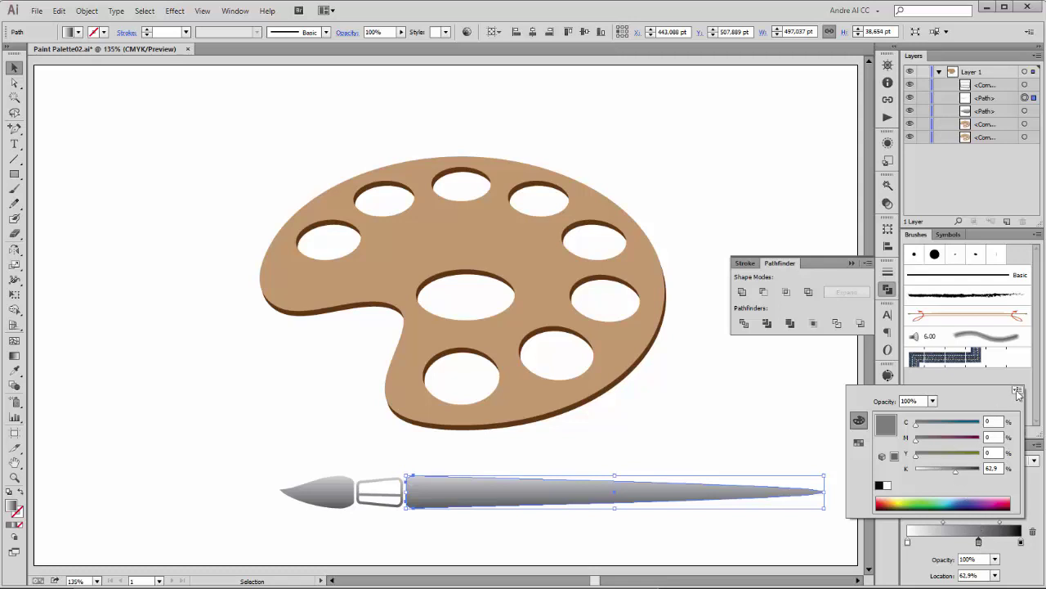
pyautogui.moveTo(960, 473); pyautogui.dragTo(969, 472)
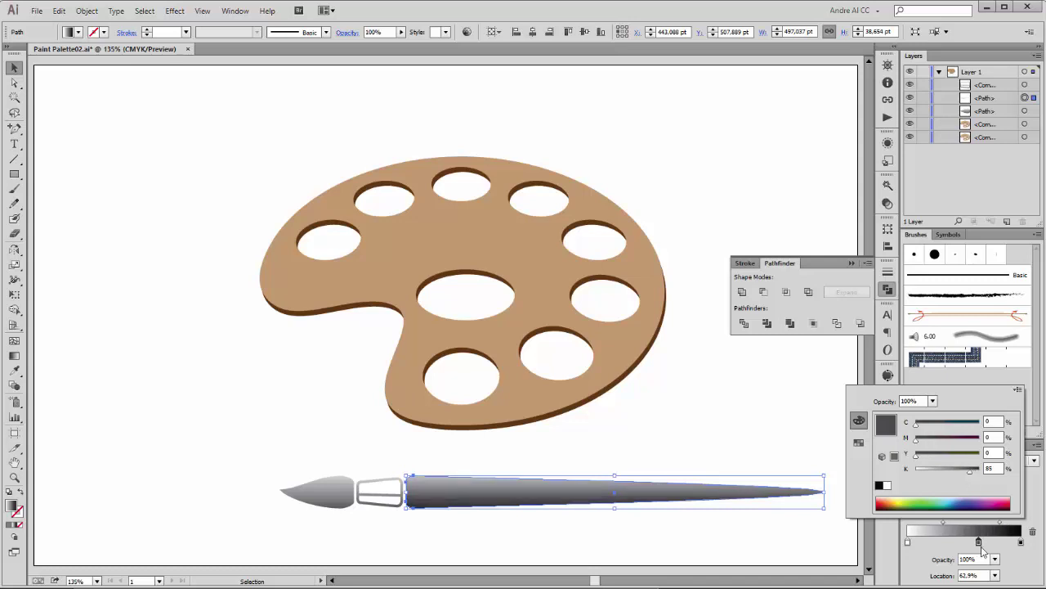
pyautogui.moveTo(980, 543); pyautogui.dragTo(968, 546)
pyautogui.click(766, 442)
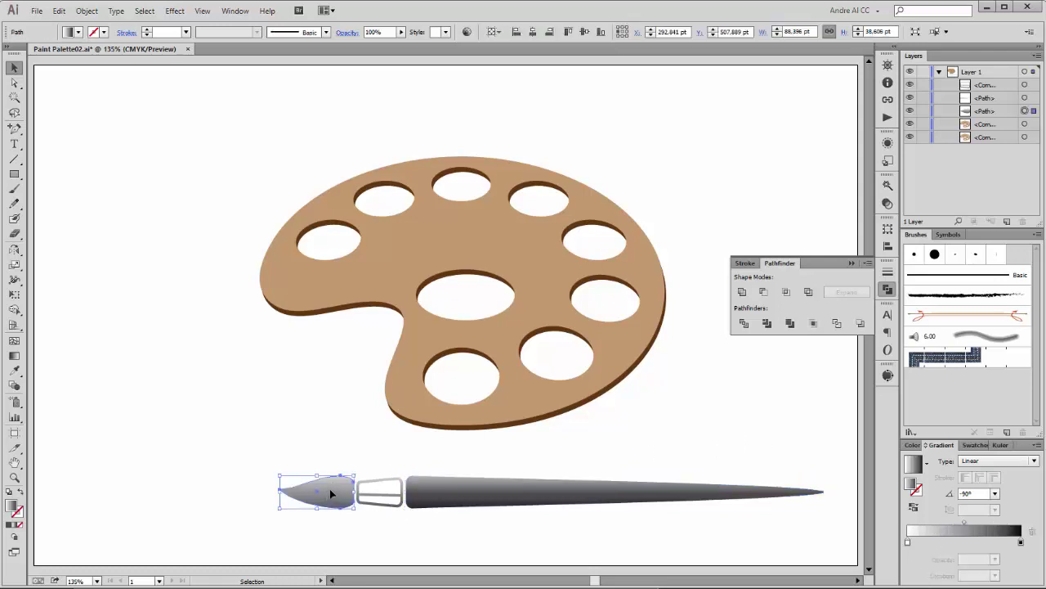
# - Add a middle color stop at about 60% to the bristle gradient, and tint its black end stop very dark red in RGB
pyautogui.click(976, 541)
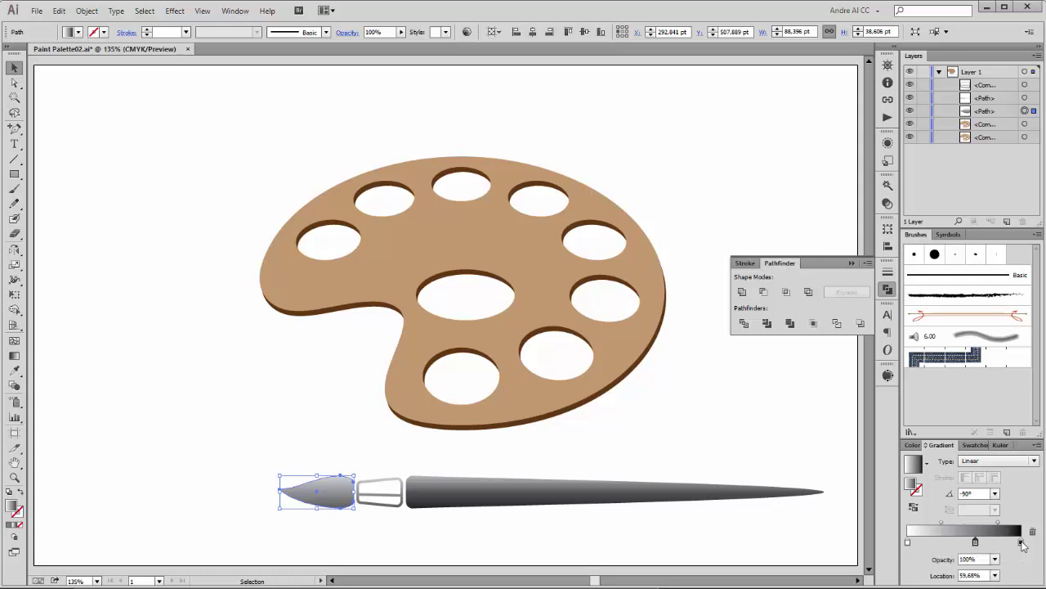
pyautogui.doubleClick(1021, 542)
pyautogui.click(1018, 389)
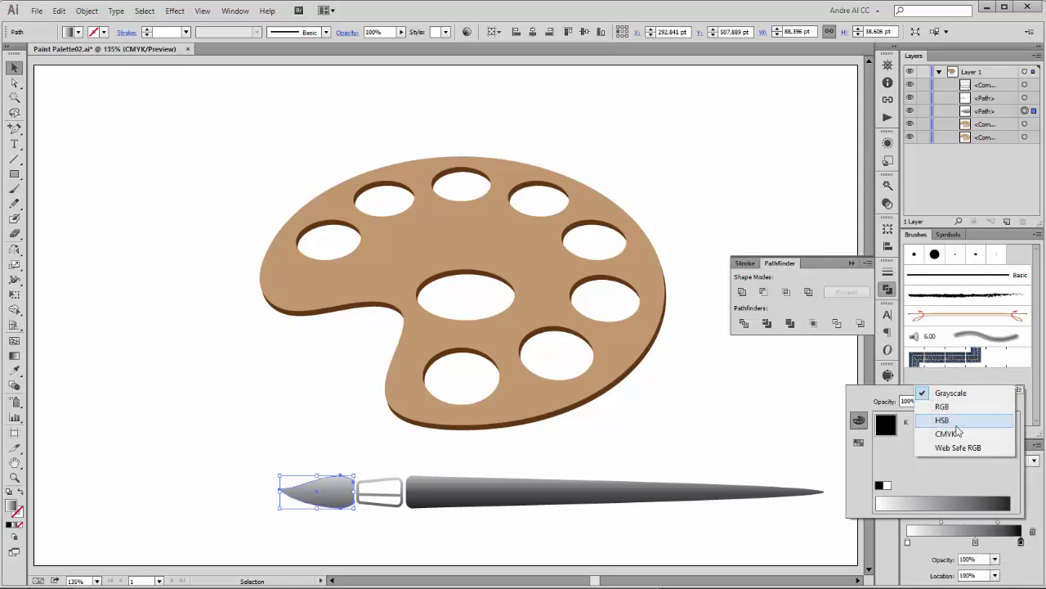
pyautogui.click(948, 407)
pyautogui.moveTo(919, 429)
pyautogui.mouseDown()
pyautogui.moveTo(937, 427)
pyautogui.moveTo(923, 426)
pyautogui.mouseUp()
# - Color the bristle gradient's middle stop dark red in RGB, about R 99, G 0, B 0
pyautogui.click(976, 542)
pyautogui.doubleClick(976, 542)
pyautogui.click(1018, 390)
pyautogui.click(943, 406)
pyautogui.moveTo(949, 445)
pyautogui.mouseDown()
pyautogui.moveTo(916, 445)
pyautogui.moveTo(916, 464)
pyautogui.mouseUp()
pyautogui.moveTo(949, 425); pyautogui.dragTo(941, 425)
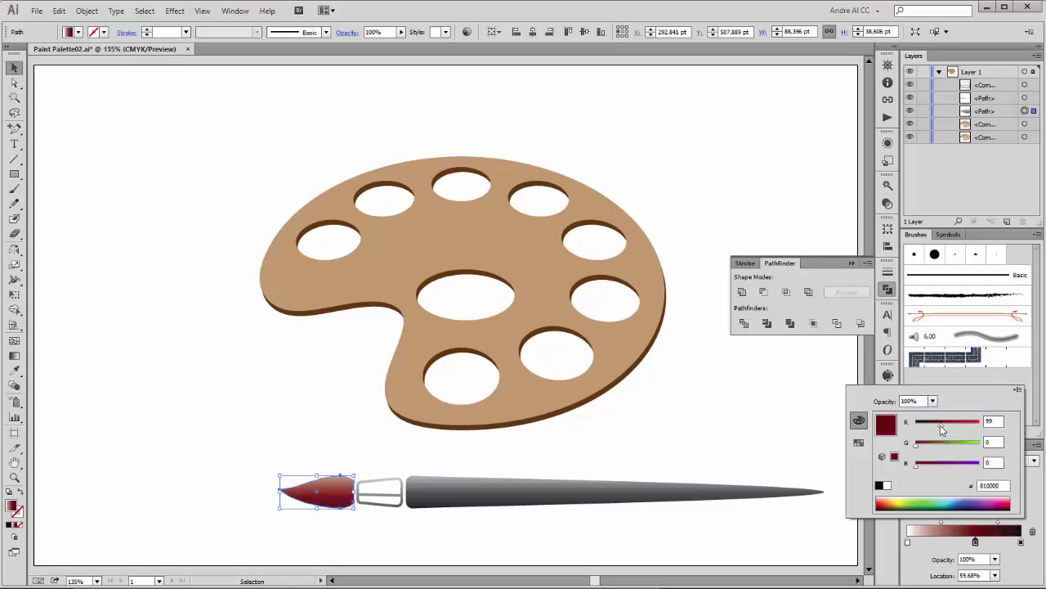
# - Change the bristle gradient's white starting stop to a bright red in RGB, with red at about 252, and deselect the bristles
pyautogui.doubleClick(908, 541)
pyautogui.click(1018, 389)
pyautogui.click(942, 407)
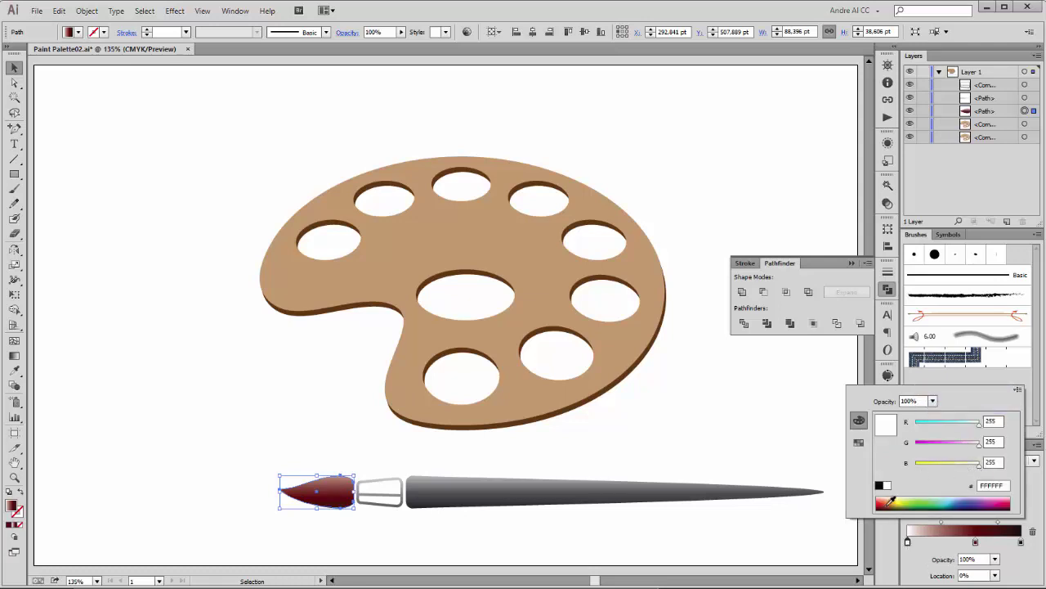
pyautogui.click(889, 503)
pyautogui.moveTo(961, 448); pyautogui.dragTo(915, 443)
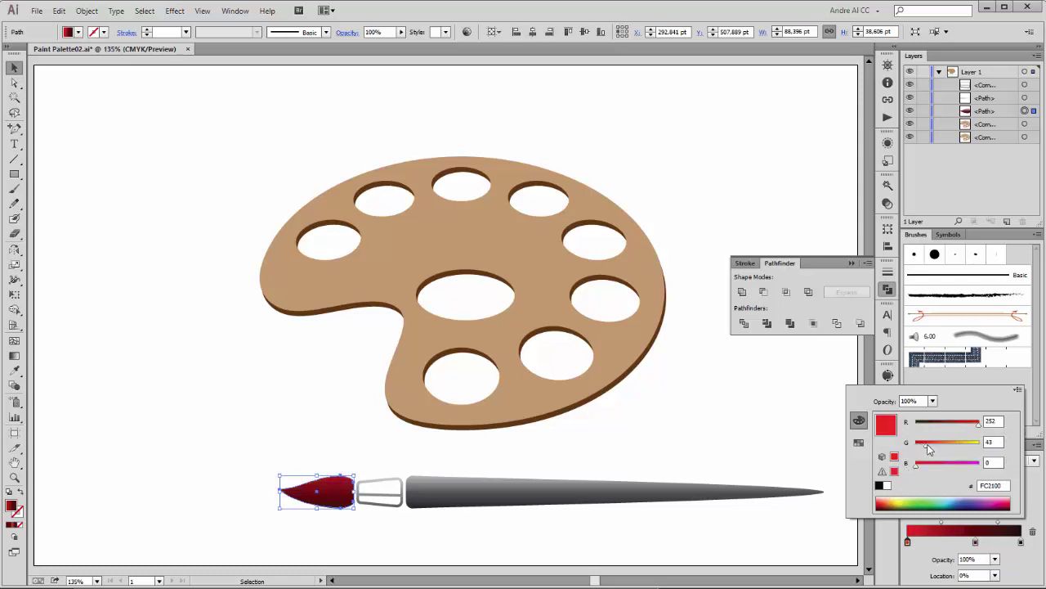
pyautogui.click(769, 434)
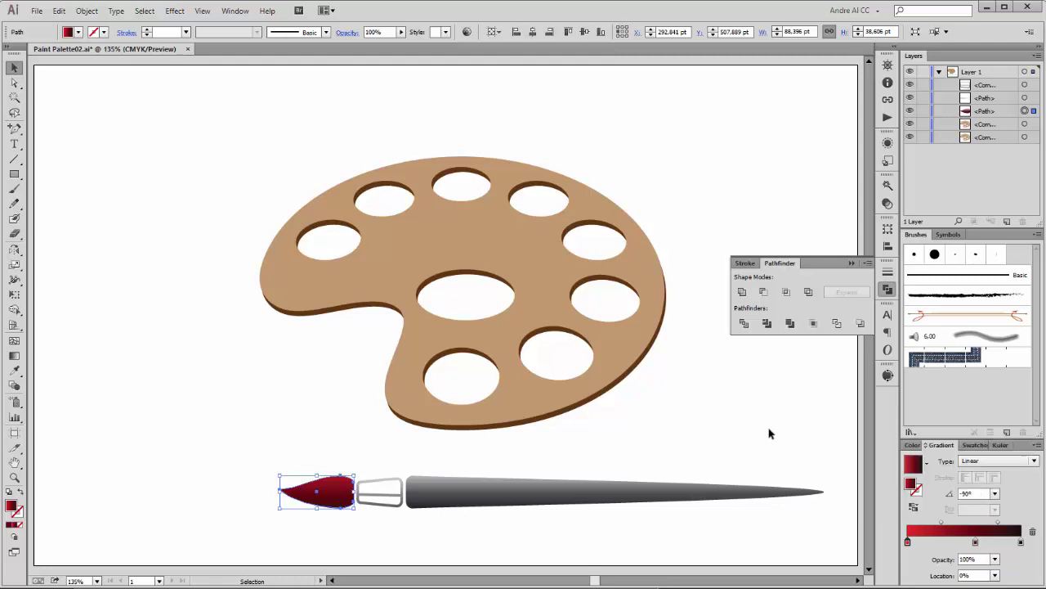
pyautogui.click(768, 437)
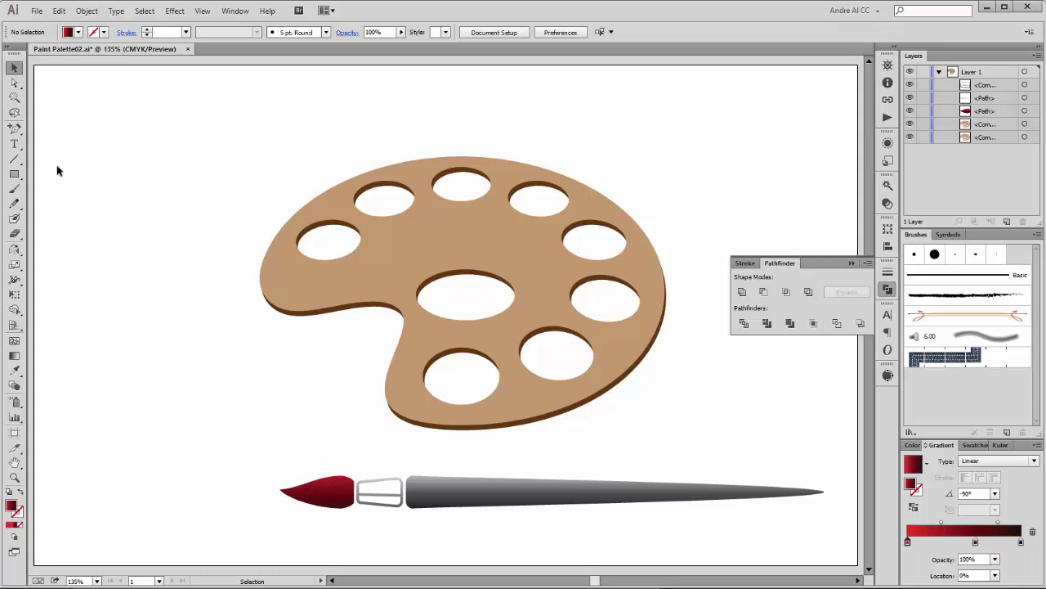
# - Draw an open curved path with the Pen tool along the upper part of the bristles, about 76 pt wide and 12 pt high
pyautogui.click(14, 128)
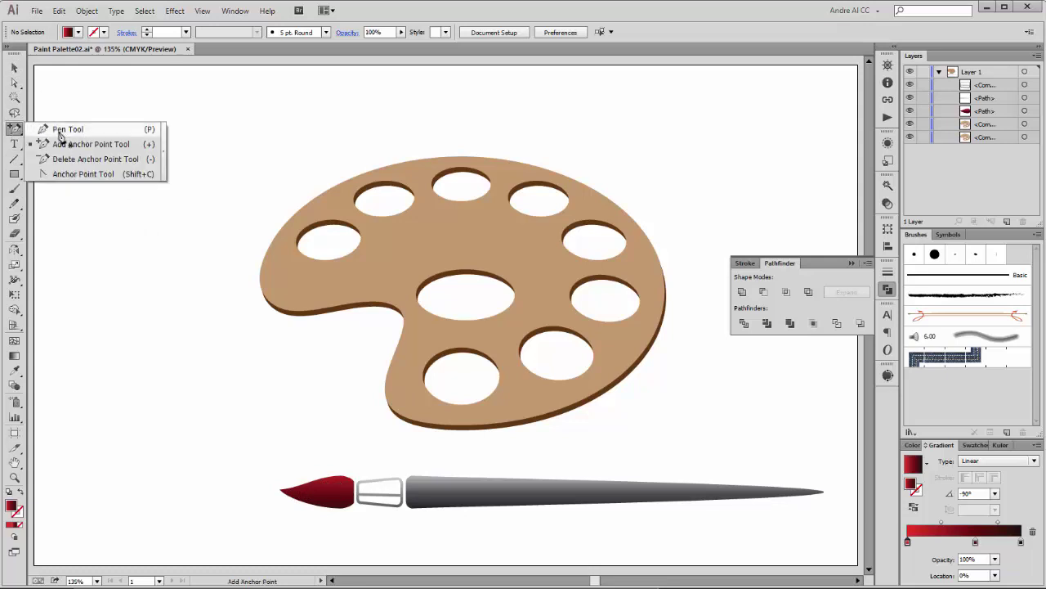
pyautogui.click(59, 131)
pyautogui.moveTo(250, 446); pyautogui.dragTo(440, 535)
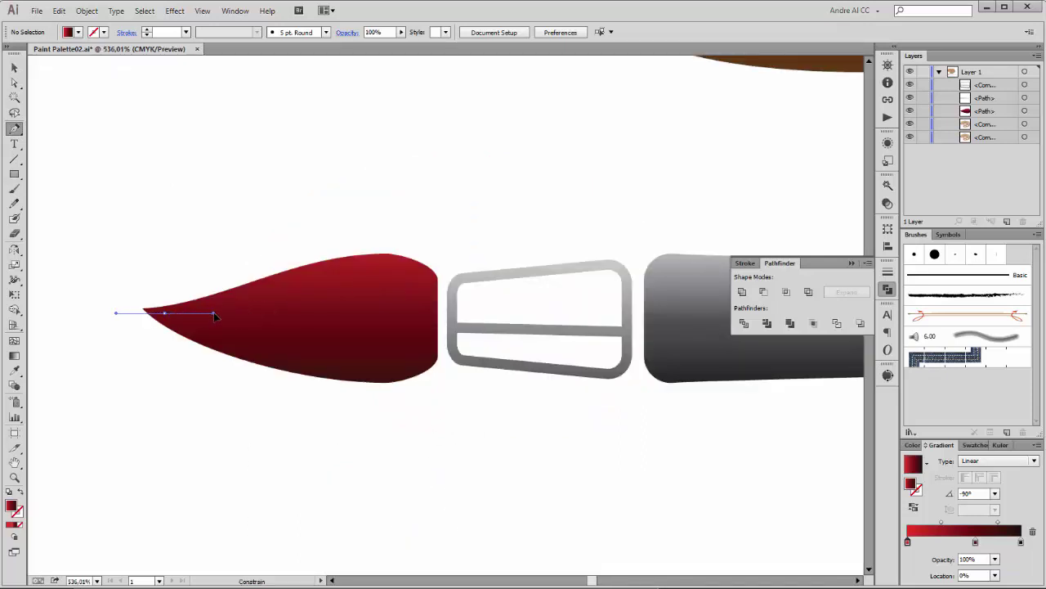
pyautogui.moveTo(219, 312); pyautogui.dragTo(220, 313)
pyautogui.moveTo(420, 282); pyautogui.dragTo(482, 318)
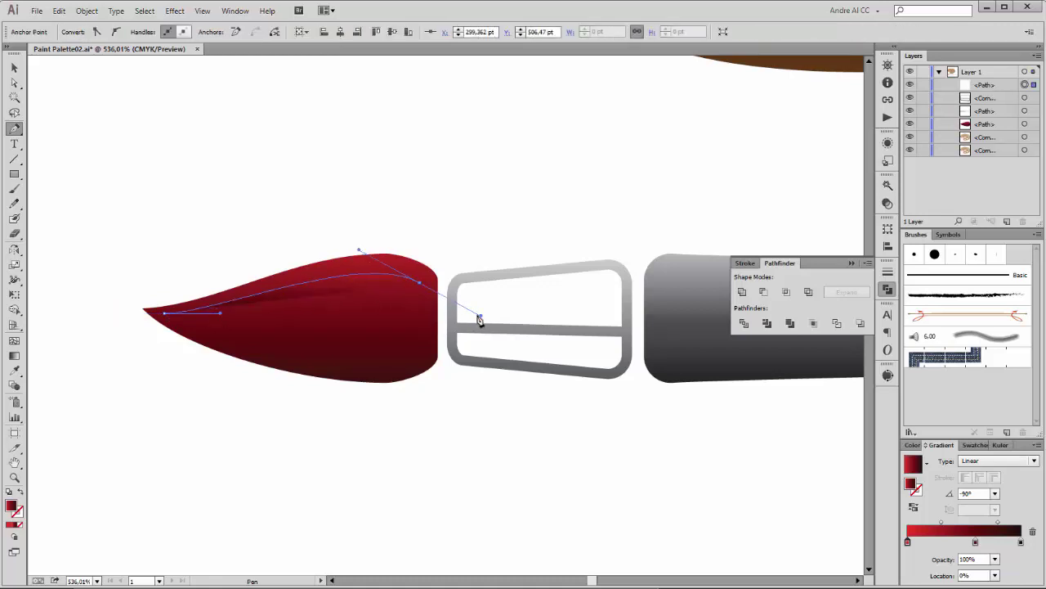
pyautogui.press('v')
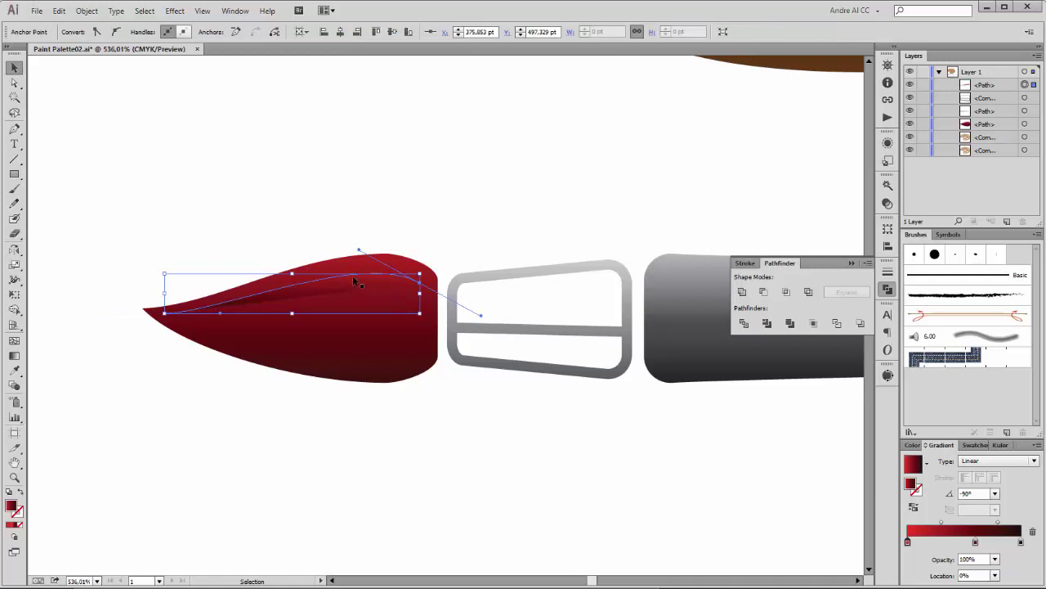
# - Give the bristle highlight path no fill and a white 3 pt stroke with the lens-shaped width profile tapering at both ends
pyautogui.click(78, 32)
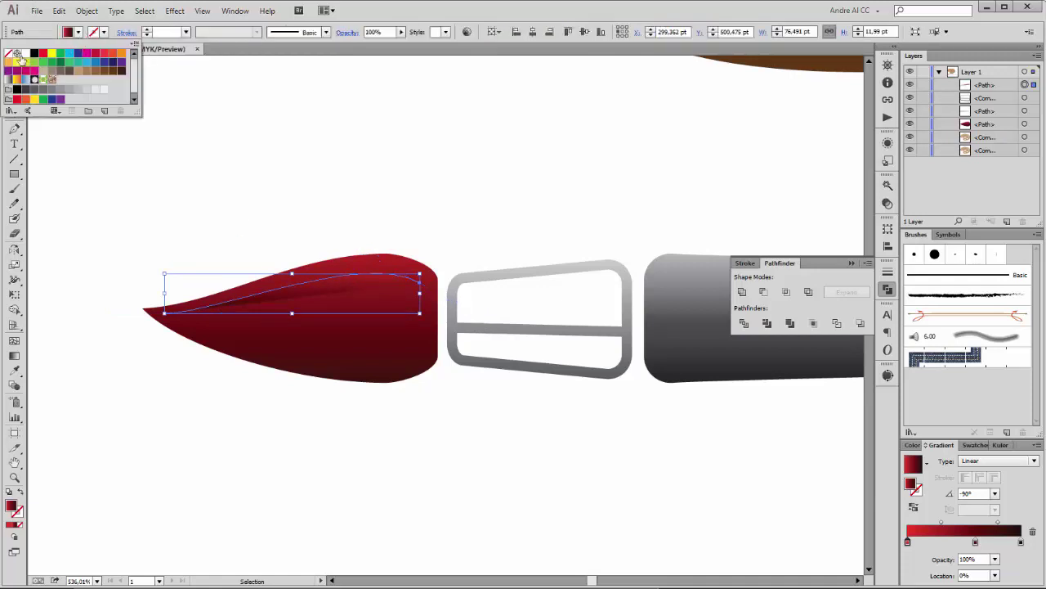
pyautogui.click(9, 52)
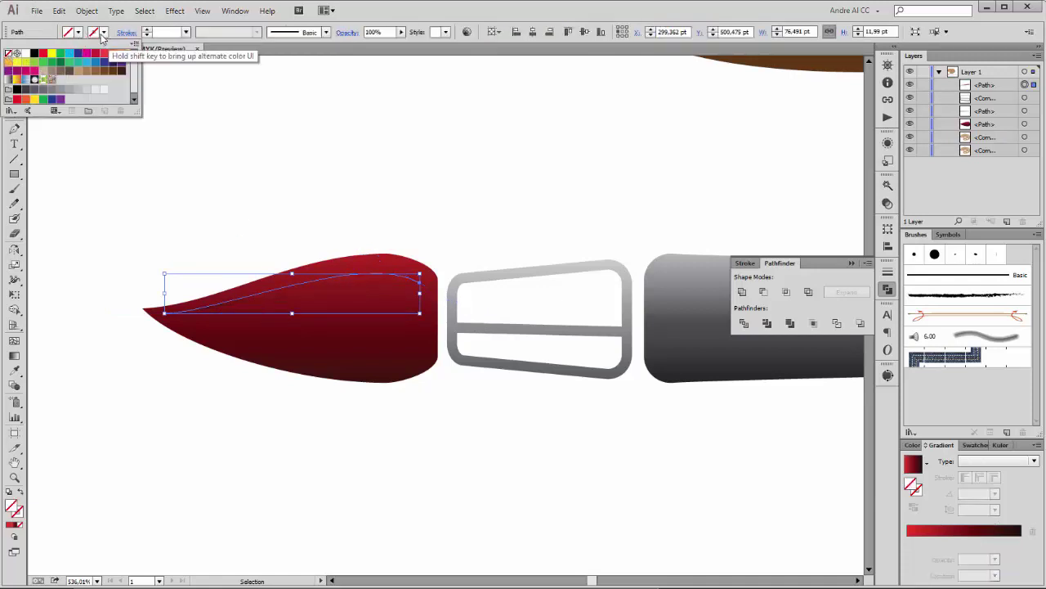
pyautogui.click(25, 54)
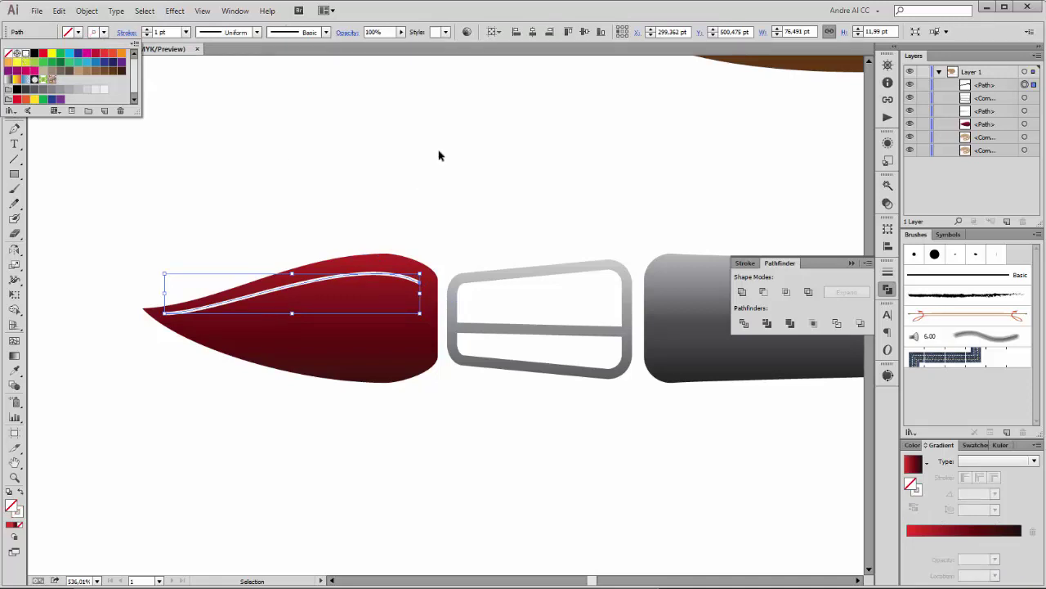
pyautogui.click(257, 33)
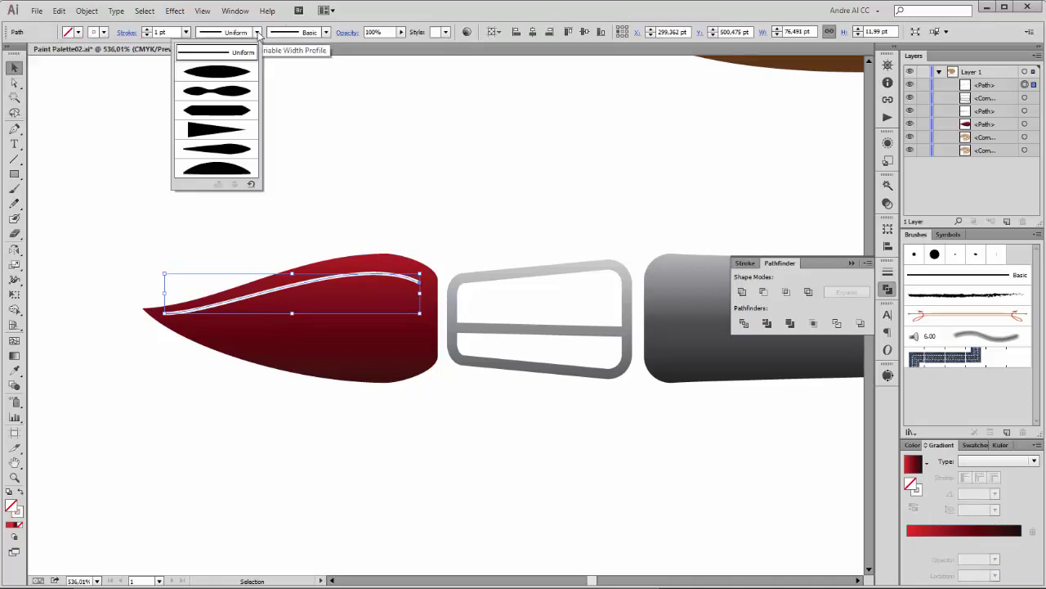
pyautogui.click(229, 75)
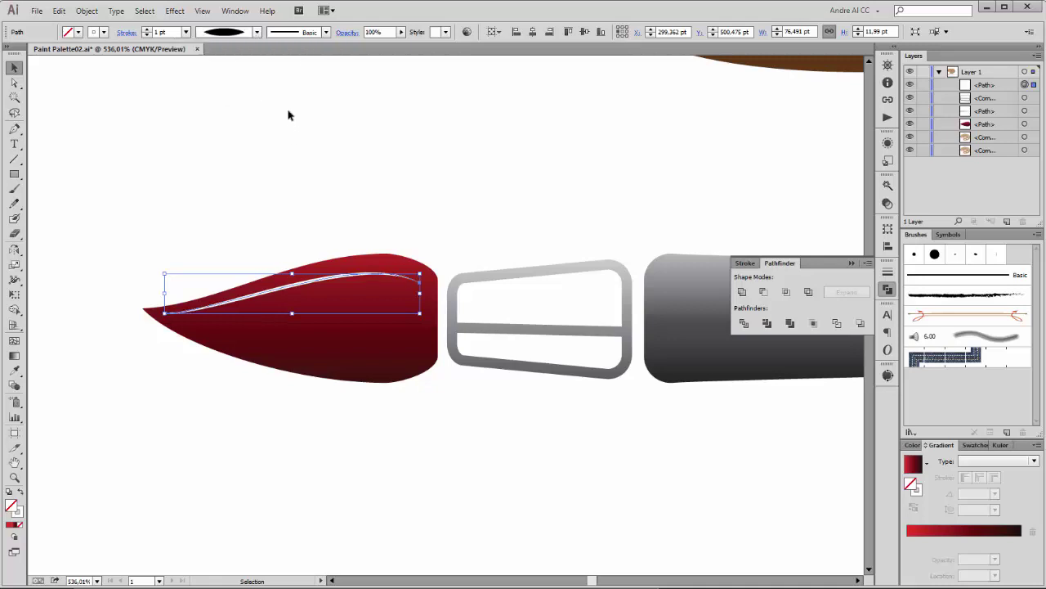
pyautogui.click(146, 30)
pyautogui.click(146, 29)
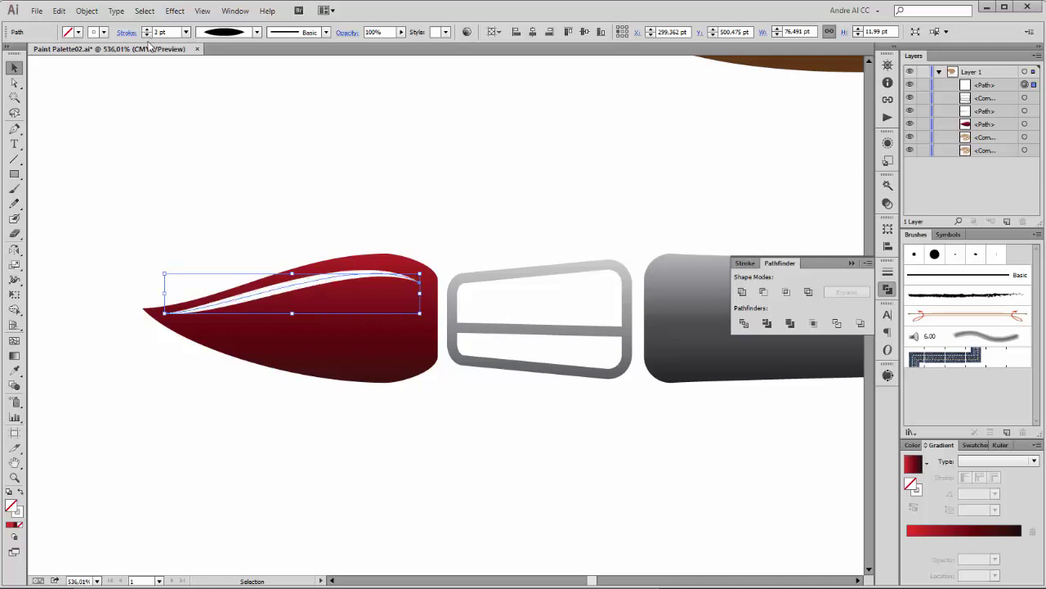
# - Reshape the bristle highlight by lengthening the horizontal direction handle of its anchor point near the brush tip
pyautogui.click(14, 83)
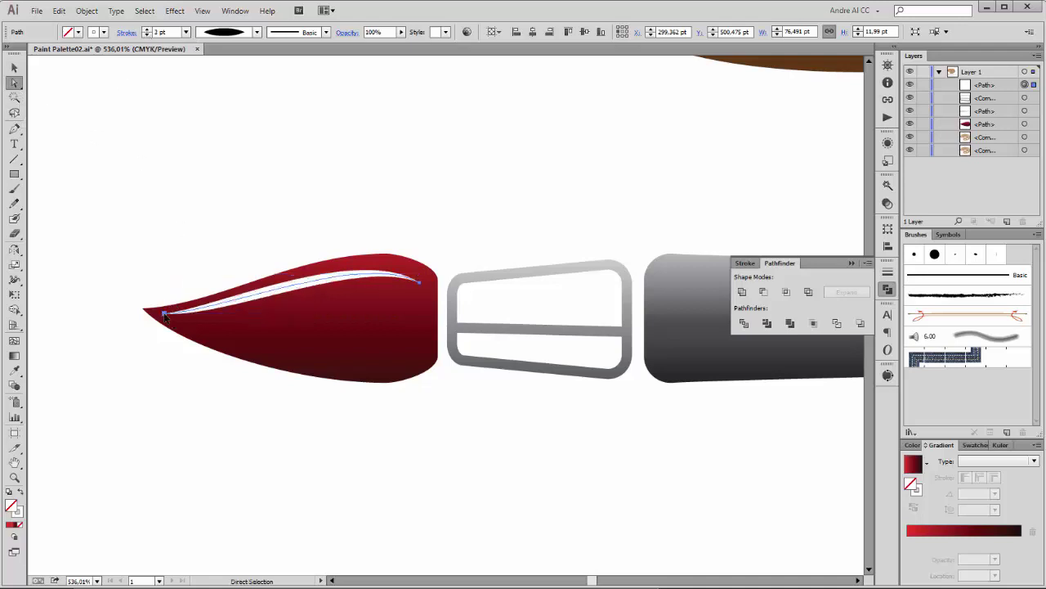
pyautogui.click(165, 314)
pyautogui.moveTo(220, 315); pyautogui.dragTo(248, 314)
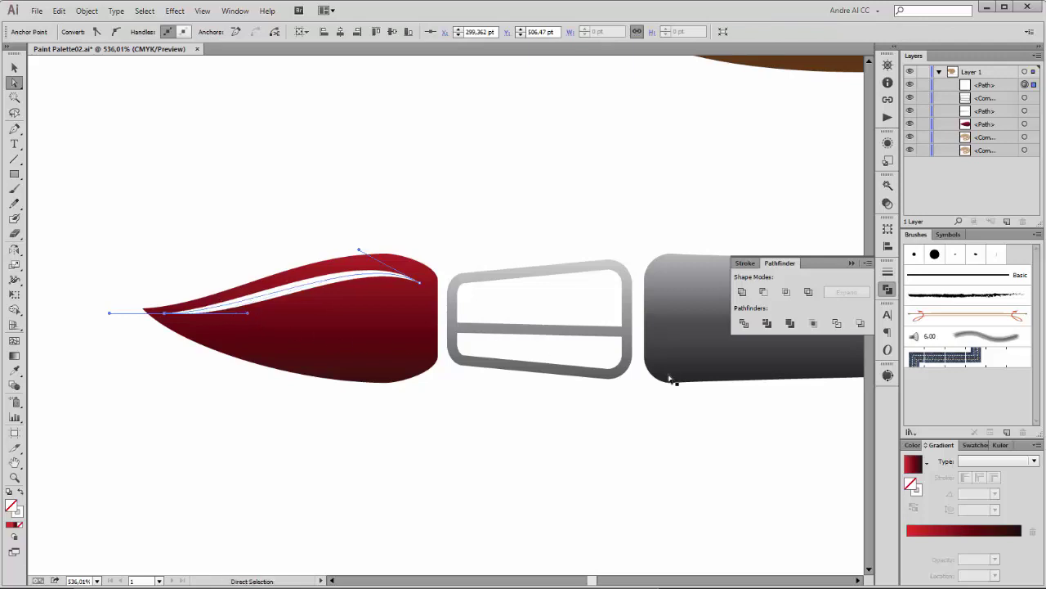
# - Draw a straight white highlight line along the upper part of the brush handle to near its tip, about 466 pt wide and 12 pt high
pyautogui.hscroll(3, 444, 357)
pyautogui.keyDown('alt'); pyautogui.scroll(-2, 612, 294); pyautogui.keyUp('alt')
pyautogui.hscroll(3, 416, 292)
pyautogui.keyDown('alt'); pyautogui.scroll(-2, 589, 273); pyautogui.keyUp('alt')
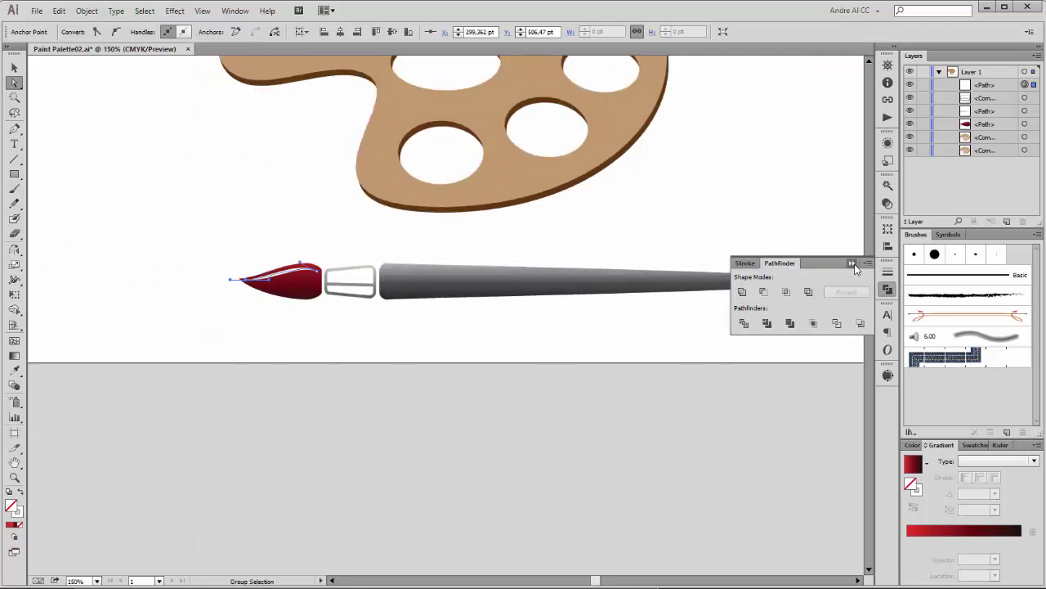
pyautogui.click(852, 263)
pyautogui.moveTo(651, 248); pyautogui.dragTo(594, 267)
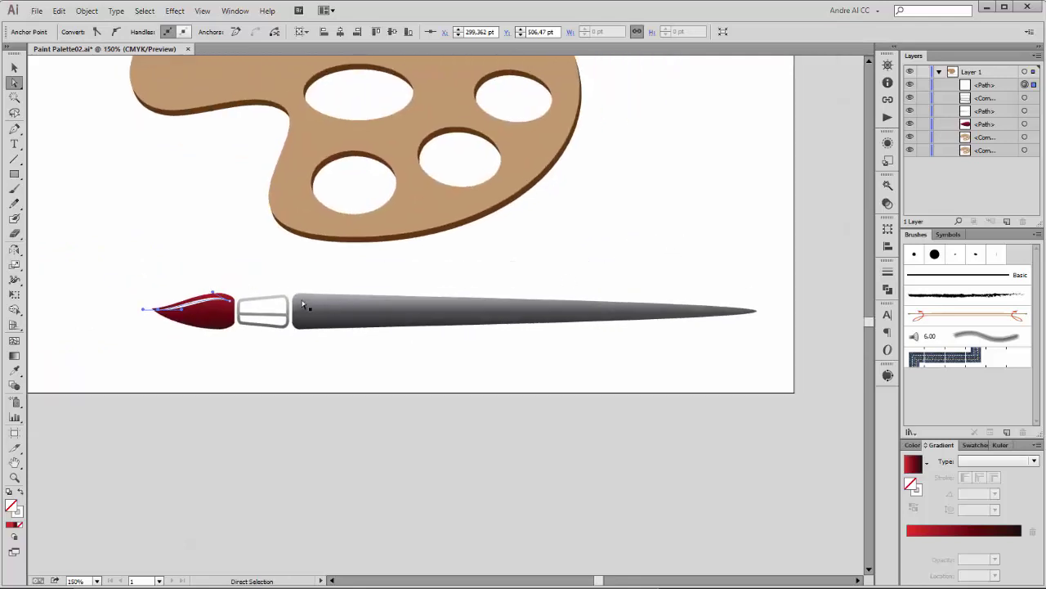
pyautogui.click(105, 205)
pyautogui.click(13, 129)
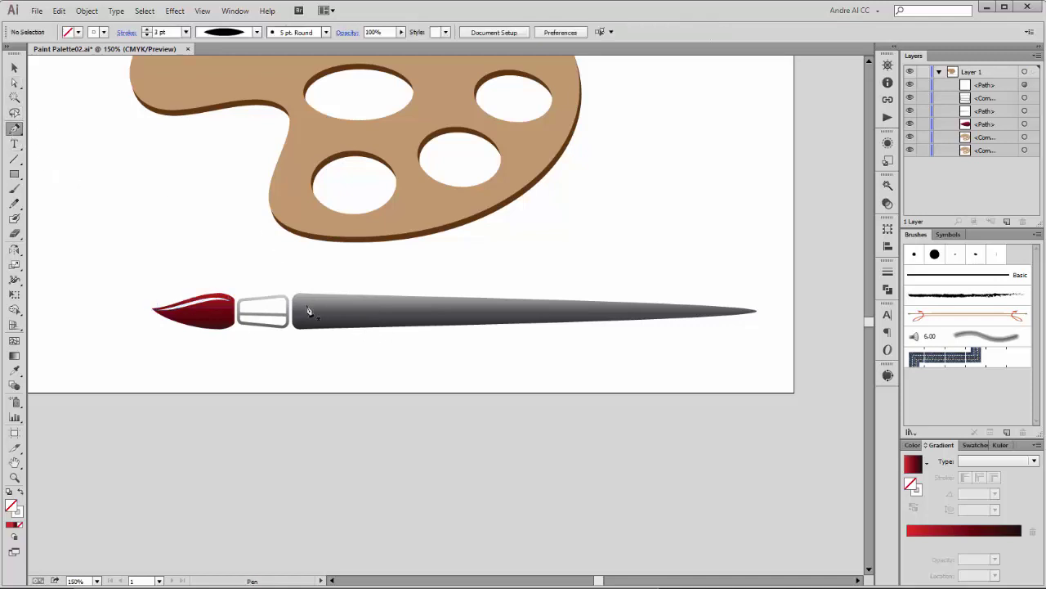
pyautogui.click(301, 302)
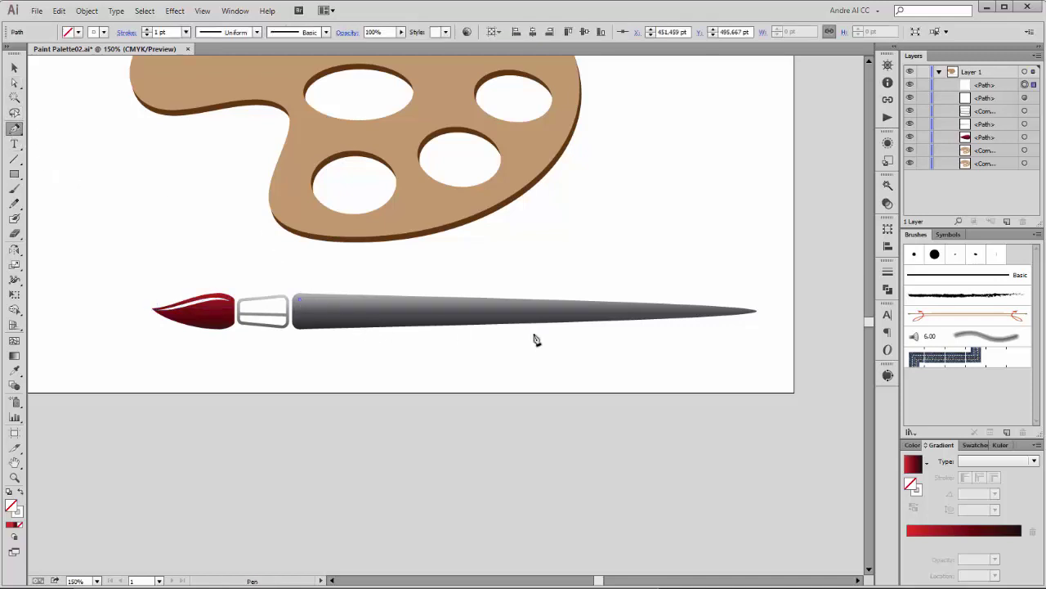
pyautogui.click(736, 312)
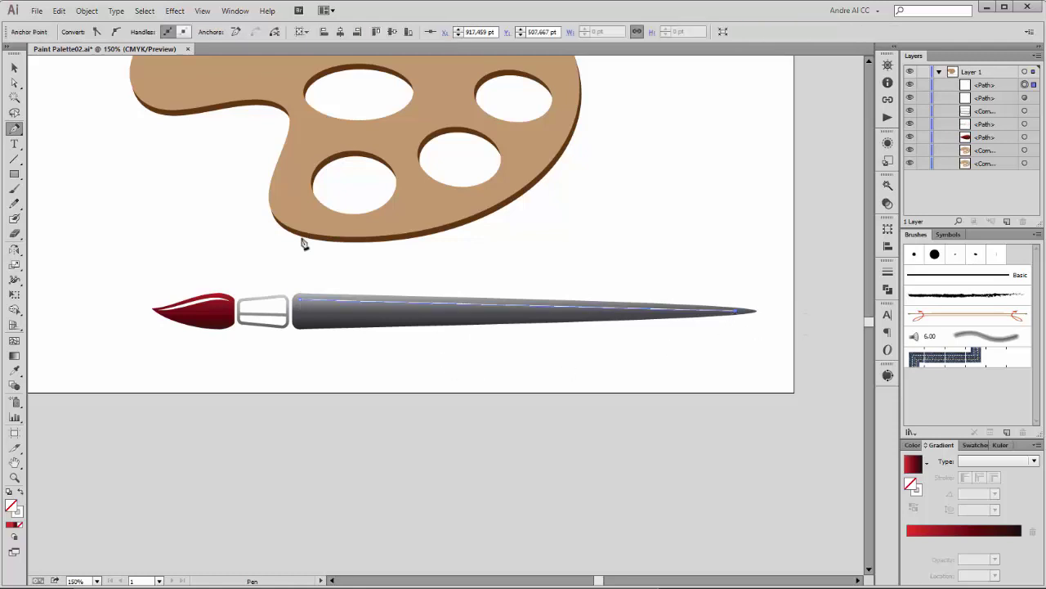
pyautogui.click(14, 67)
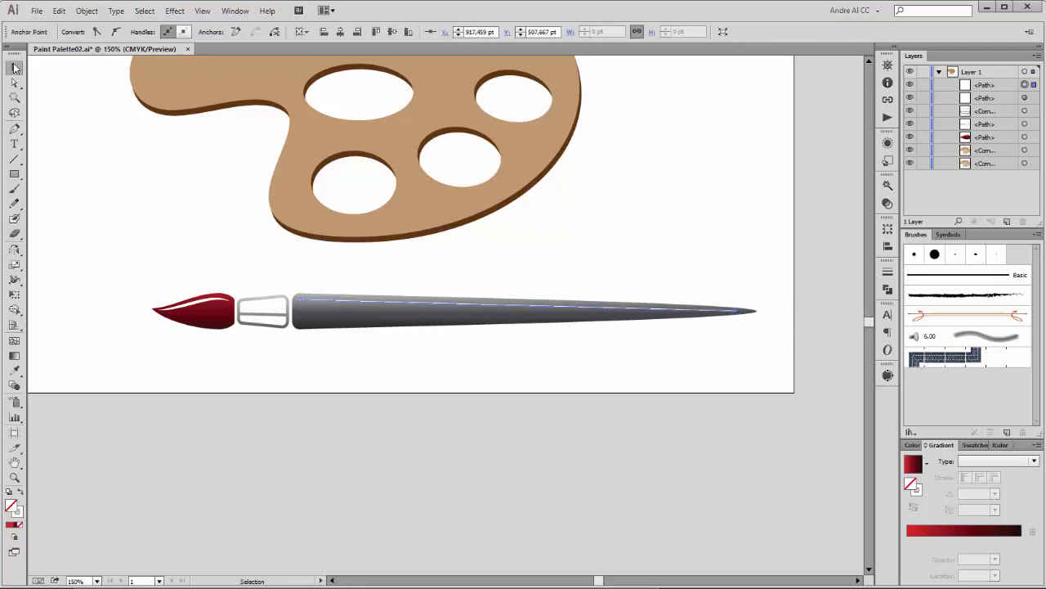
# - Set the handle highlight's stroke to 2 pt and widen it near the ferrule end with the Width tool to about 9.7 pt
pyautogui.click(369, 306)
pyautogui.scroll(1, 342, 298)
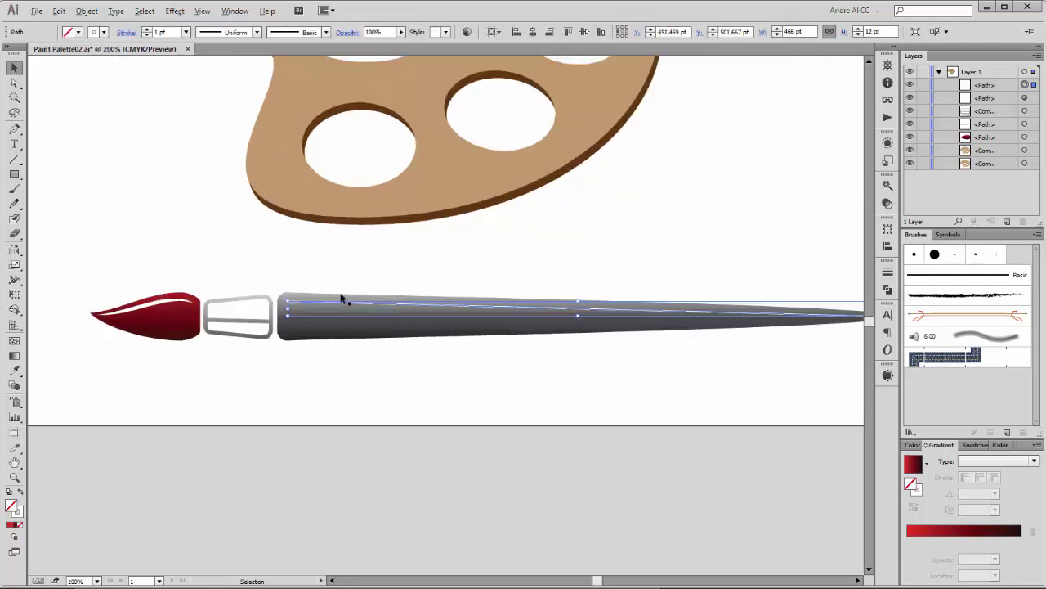
pyautogui.scroll(1, 409, 331)
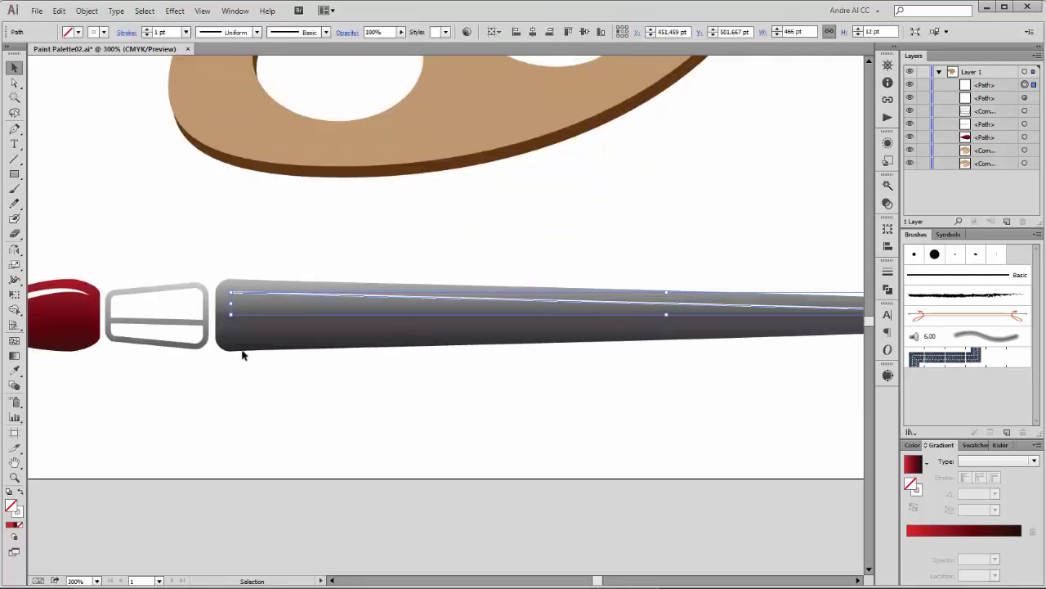
pyautogui.click(148, 30)
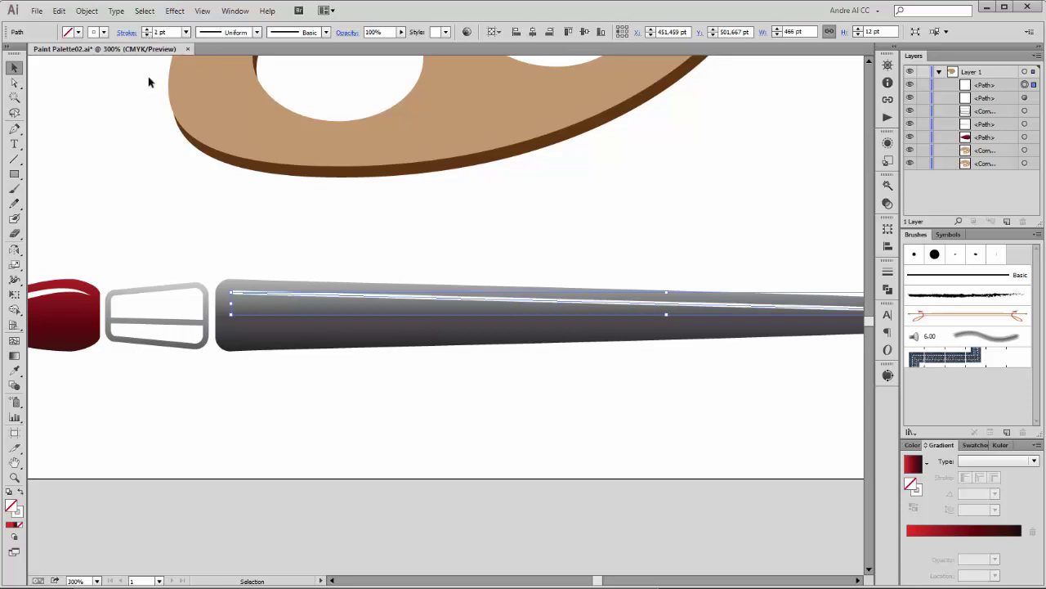
pyautogui.click(14, 282)
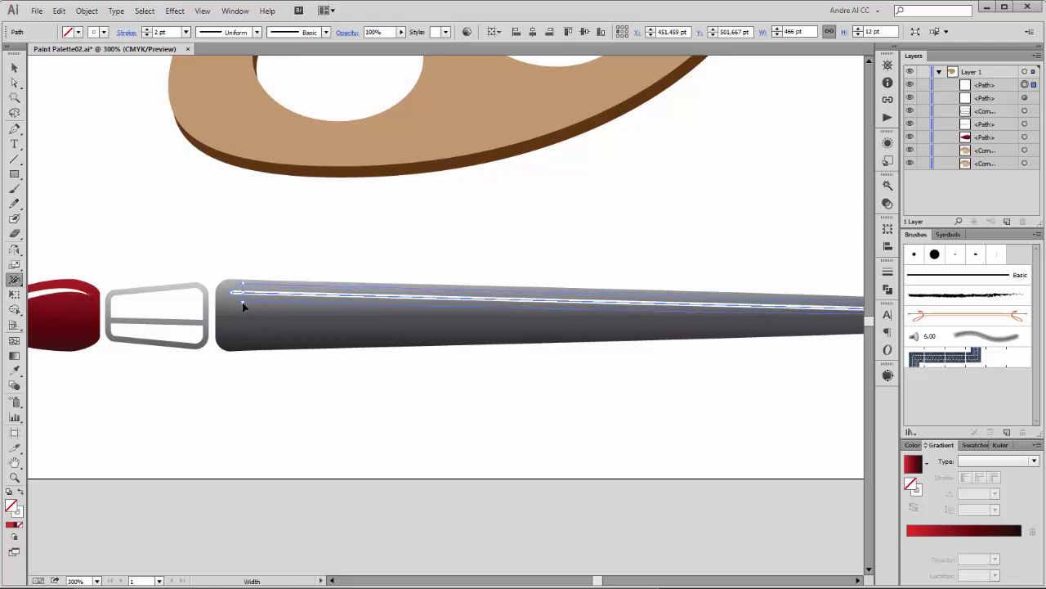
pyautogui.moveTo(242, 303); pyautogui.dragTo(243, 304)
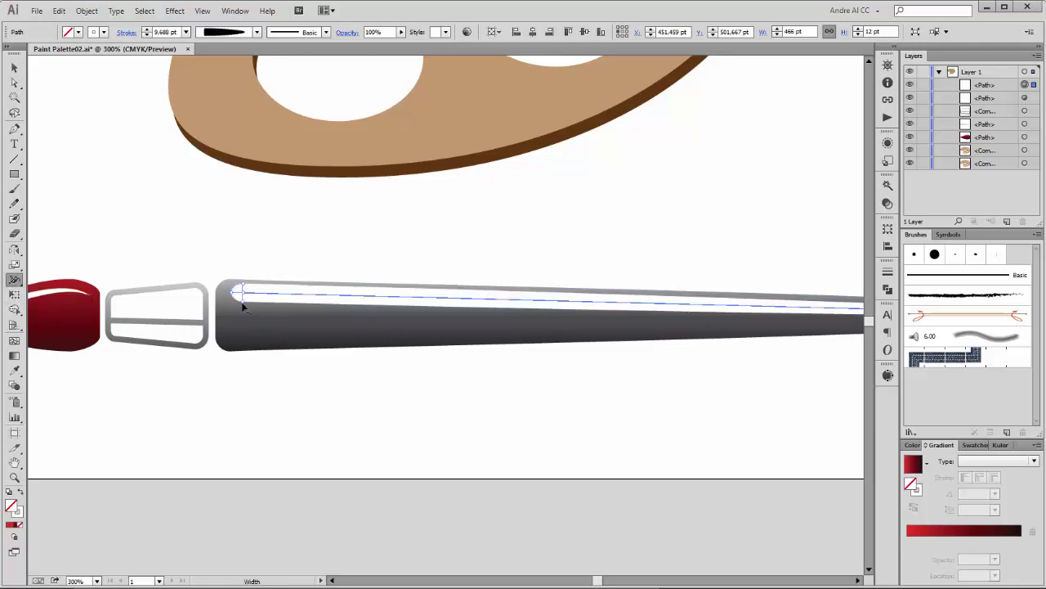
# - Move the handle highlight's anchor point at the ferrule end slightly down and outward, about 2 pt lower, and reselect the whole line
pyautogui.click(14, 82)
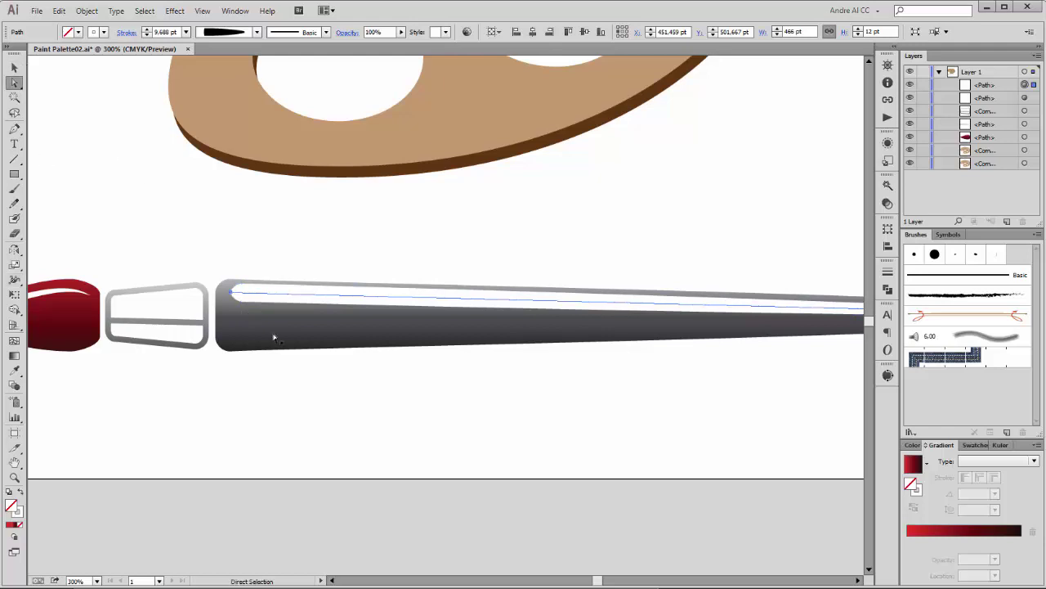
pyautogui.click(233, 292)
pyautogui.moveTo(233, 294); pyautogui.dragTo(231, 299)
pyautogui.moveTo(666, 330)
pyautogui.mouseDown()
pyautogui.moveTo(260, 285)
pyautogui.moveTo(425, 287)
pyautogui.moveTo(414, 285)
pyautogui.mouseUp()
pyautogui.press('v')
pyautogui.click(125, 272)
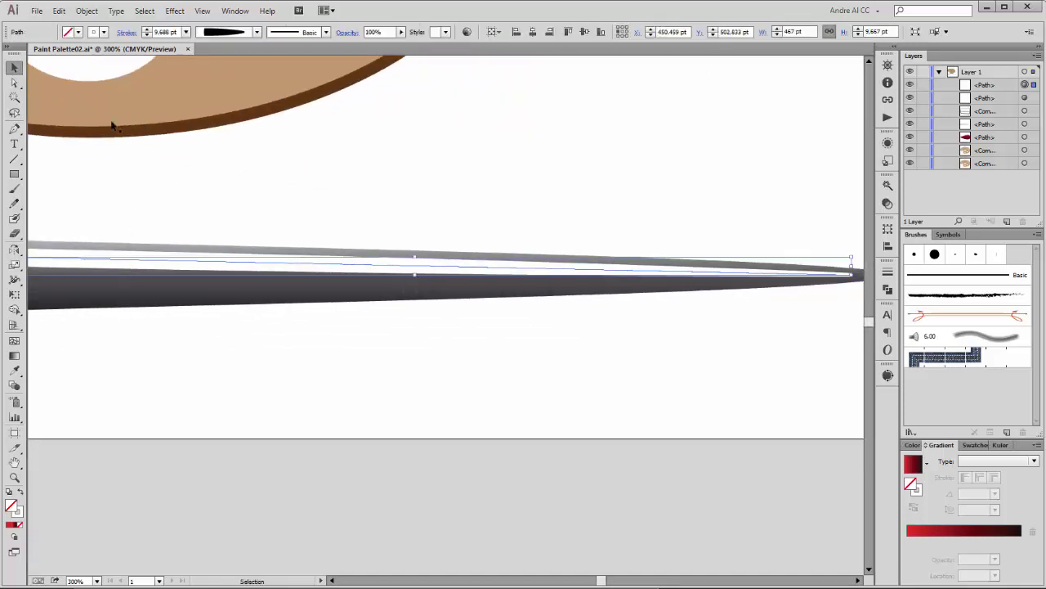
# - Set the handle highlight's stroke weight to 5 pt and show the whole artboard
pyautogui.click(147, 35)
pyautogui.click(147, 35)
pyautogui.click(147, 36)
pyautogui.click(147, 35)
pyautogui.click(147, 35)
pyautogui.moveTo(245, 253); pyautogui.dragTo(336, 241)
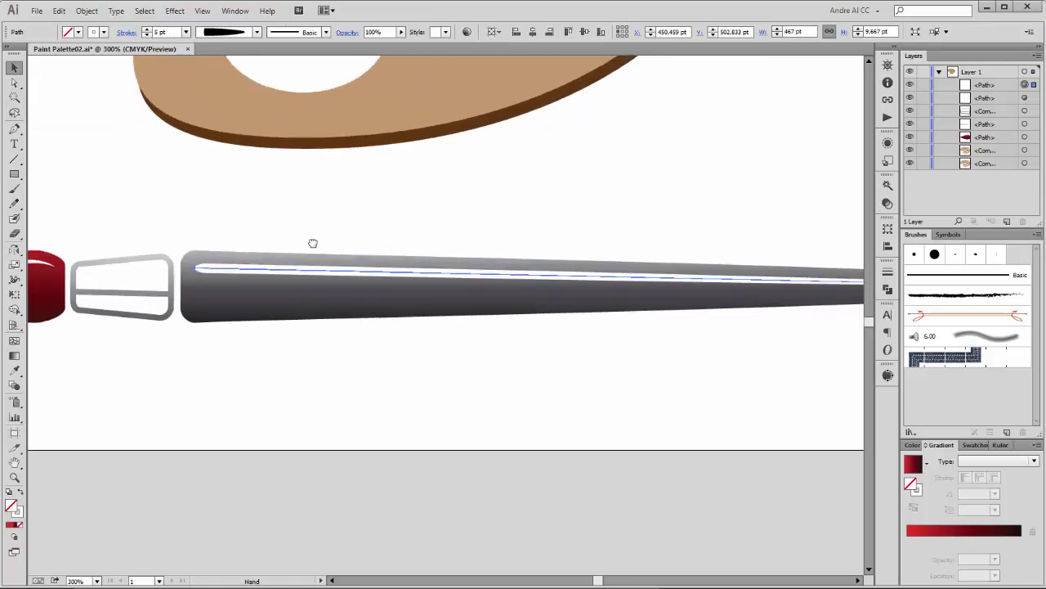
pyautogui.hscroll(2, 320, 257)
pyautogui.hotkey('ctrl', '-')
pyautogui.hotkey('ctrl', '-')
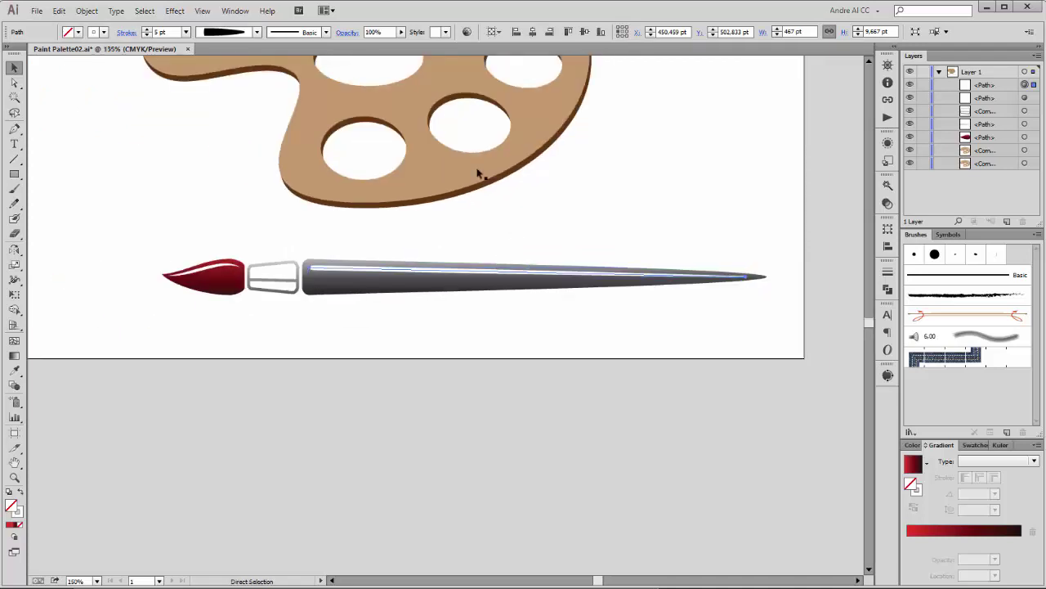
pyautogui.hotkey('ctrl', '0')
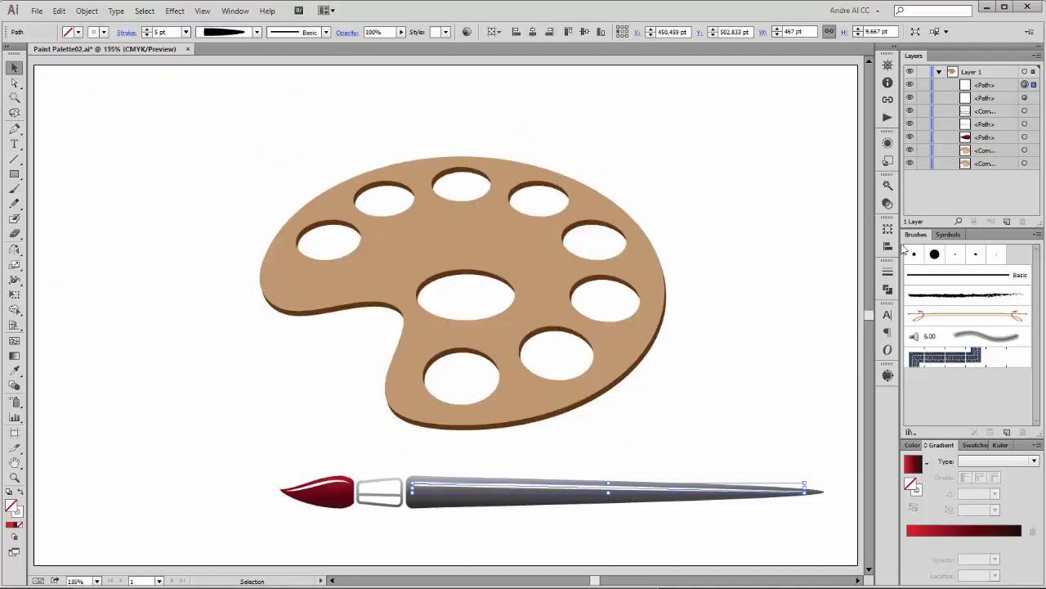
# - Collect the five paintbrush paths above the palette shapes into a new layer
pyautogui.click(1004, 85)
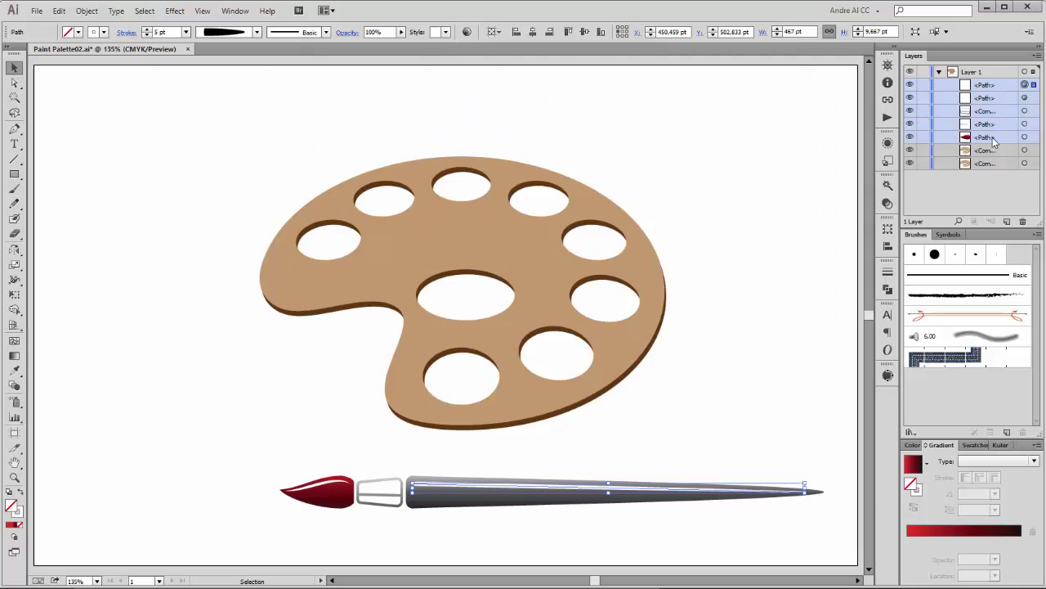
pyautogui.click(1036, 56)
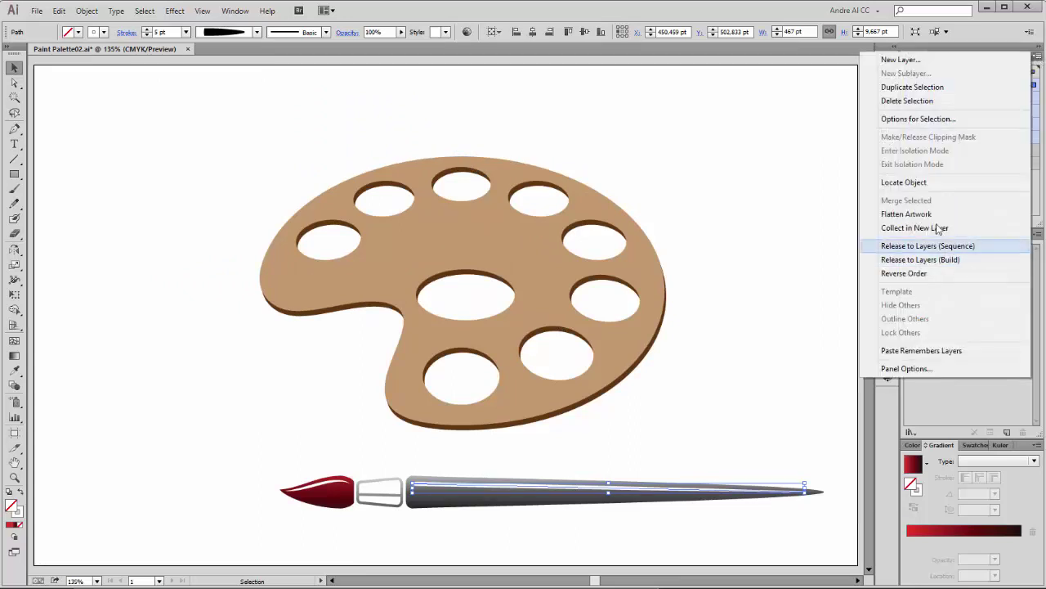
pyautogui.click(921, 230)
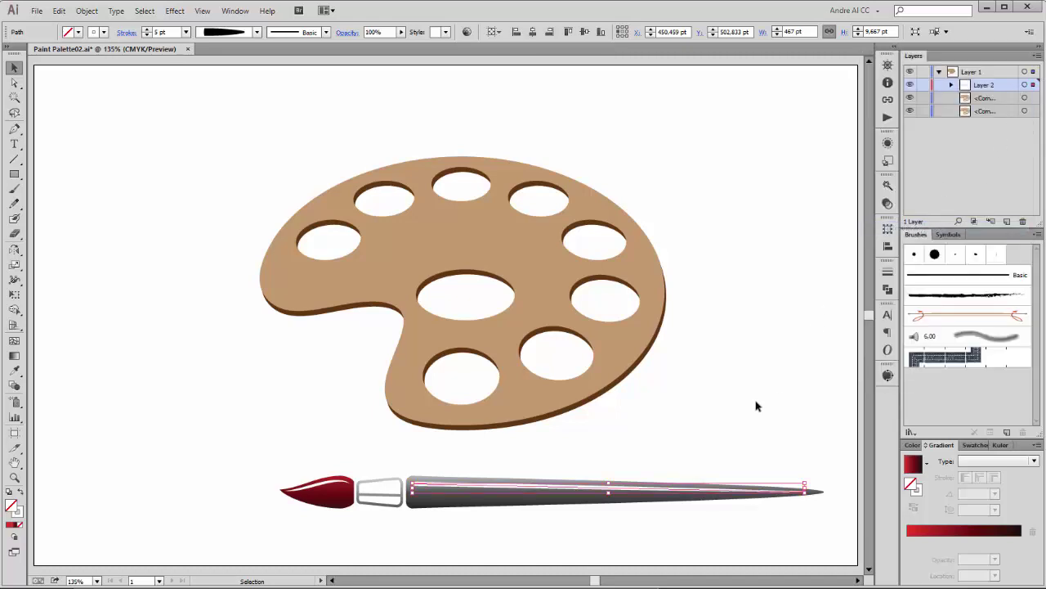
pyautogui.click(911, 85)
pyautogui.click(911, 85)
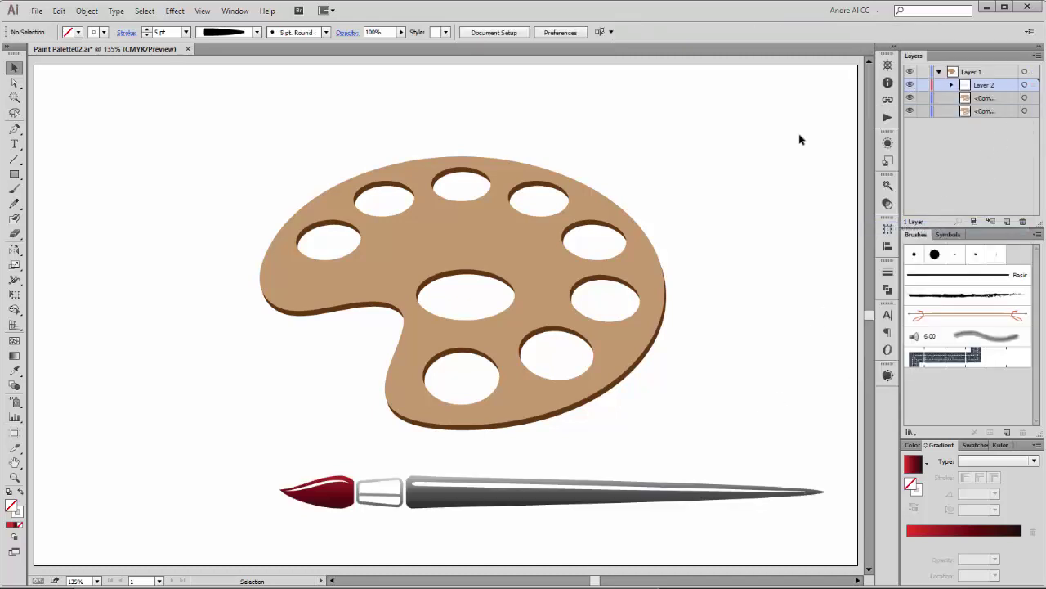
# - Move the whole paintbrush onto the palette and rotate it counterclockwise so it lies diagonally across the center hole
pyautogui.moveTo(232, 467); pyautogui.dragTo(601, 540)
pyautogui.click(1026, 85)
pyautogui.moveTo(577, 474)
pyautogui.mouseDown()
pyautogui.moveTo(528, 299)
pyautogui.moveTo(535, 276)
pyautogui.mouseUp()
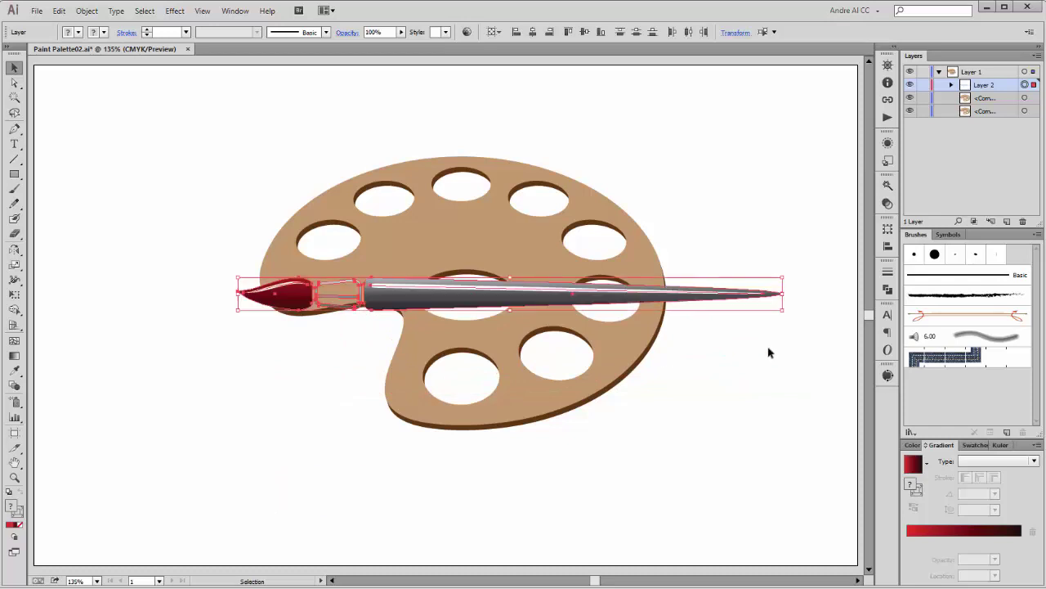
pyautogui.click(15, 295)
pyautogui.moveTo(756, 373); pyautogui.dragTo(776, 278)
pyautogui.moveTo(467, 311)
pyautogui.mouseDown()
pyautogui.moveTo(467, 297)
pyautogui.moveTo(465, 313)
pyautogui.moveTo(455, 311)
pyautogui.moveTo(483, 306)
pyautogui.mouseUp()
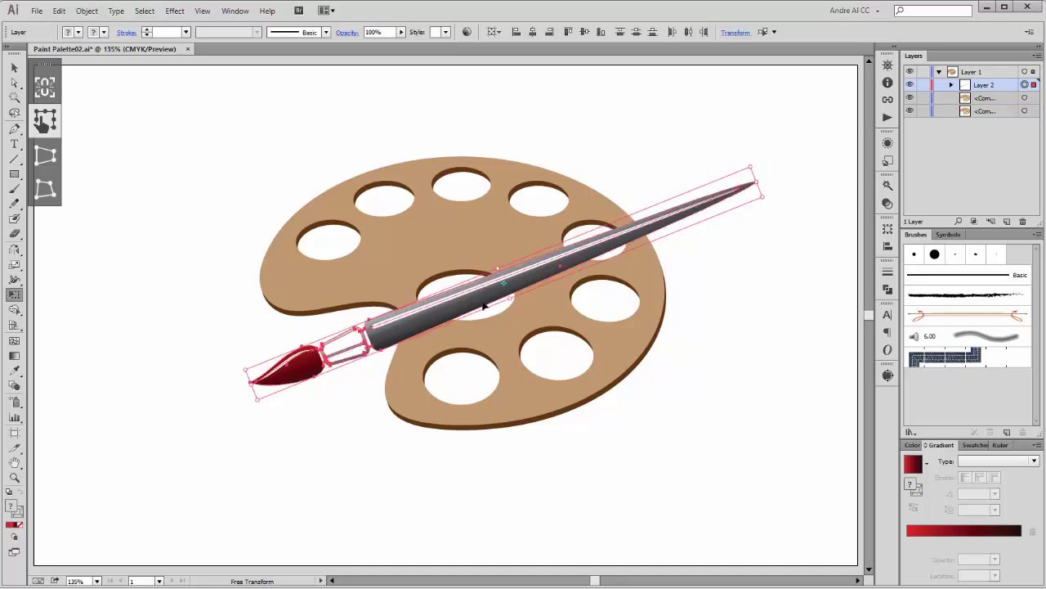
# - Duplicate both palette compound paths, the tan top and the dark brown edge
pyautogui.click(1025, 97)
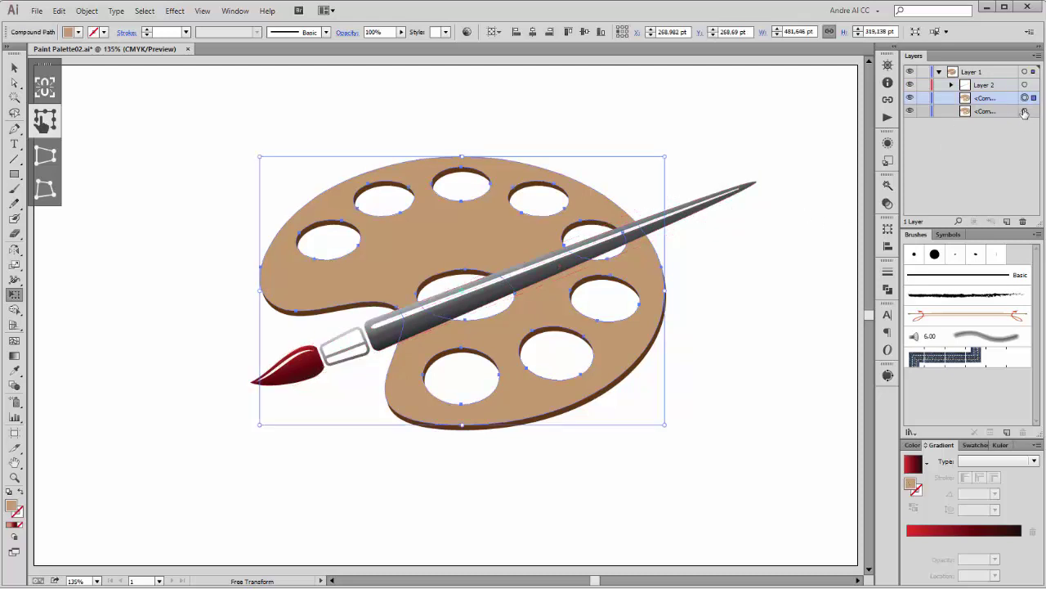
pyautogui.keyDown('shift'); pyautogui.click(1025, 111); pyautogui.keyUp('shift')
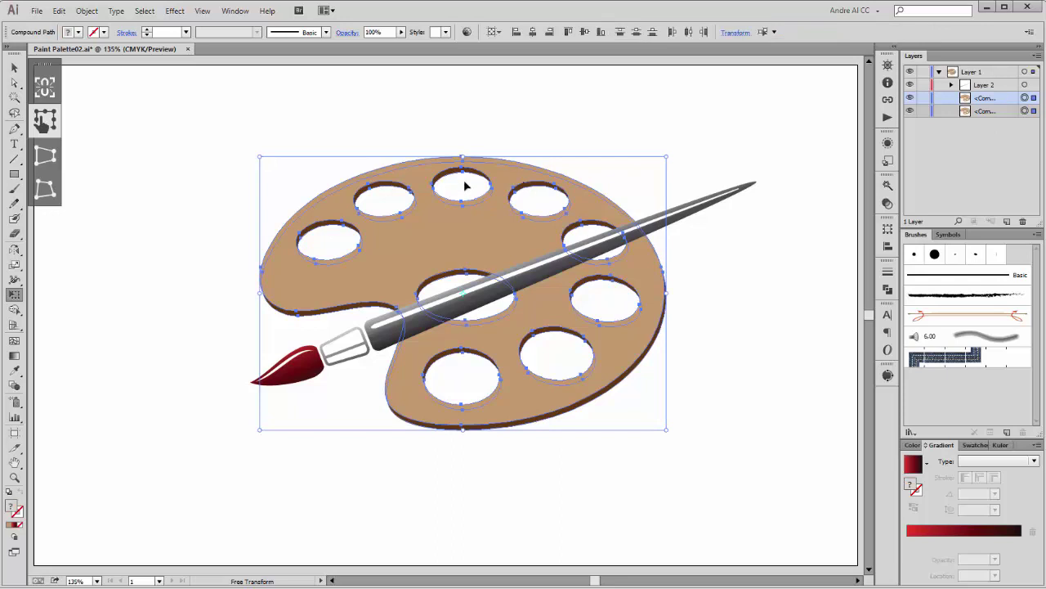
pyautogui.click(1012, 111)
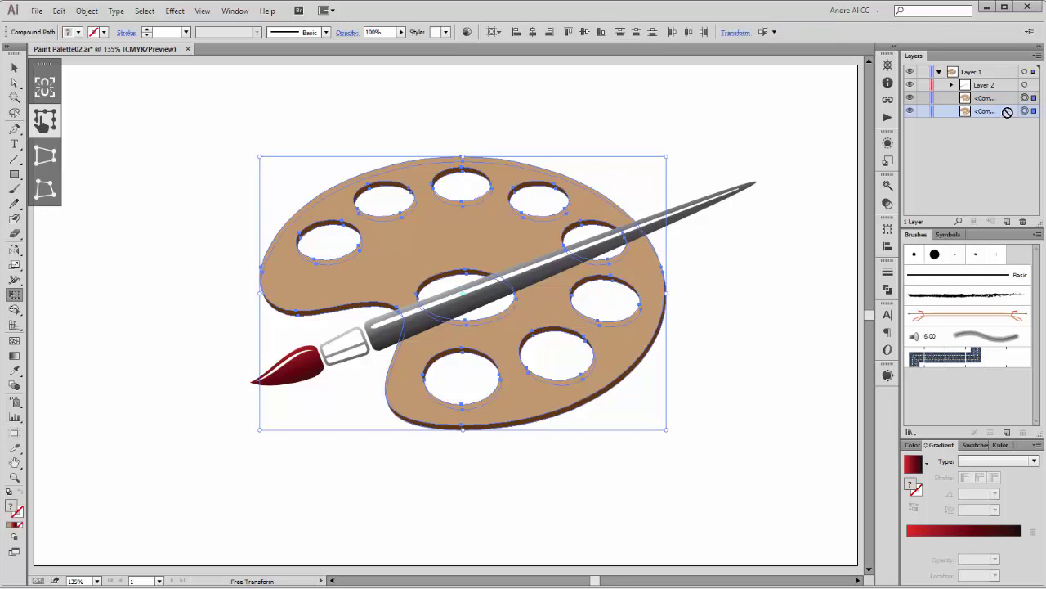
pyautogui.keyDown('shift'); pyautogui.click(1014, 100); pyautogui.keyUp('shift')
pyautogui.moveTo(1012, 114); pyautogui.dragTo(1008, 220)
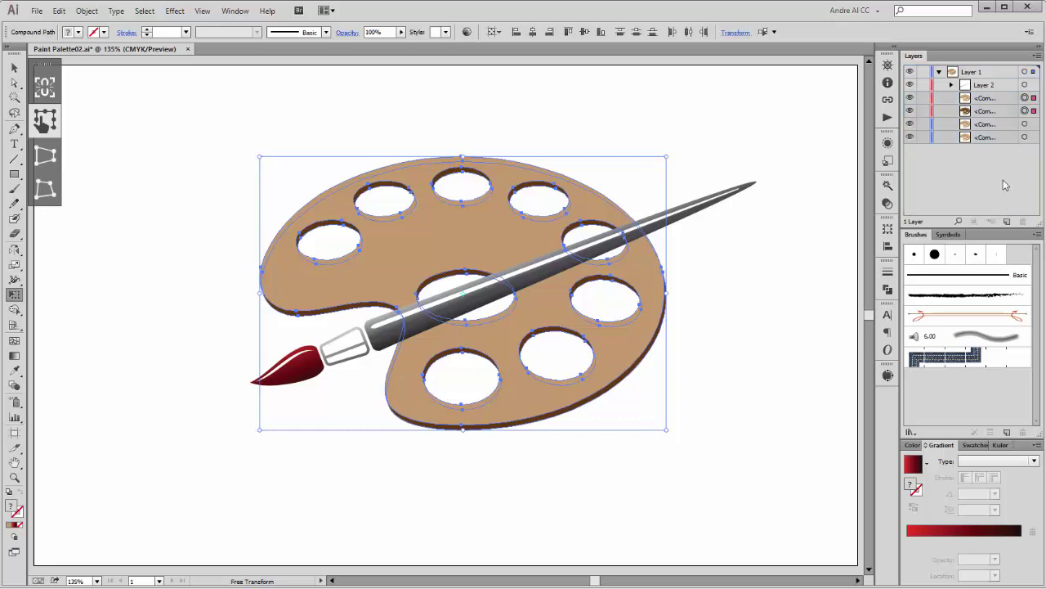
# - Unite the two duplicated palette shapes into one with Pathfinder Unite and hide the two originals
pyautogui.click(1025, 97)
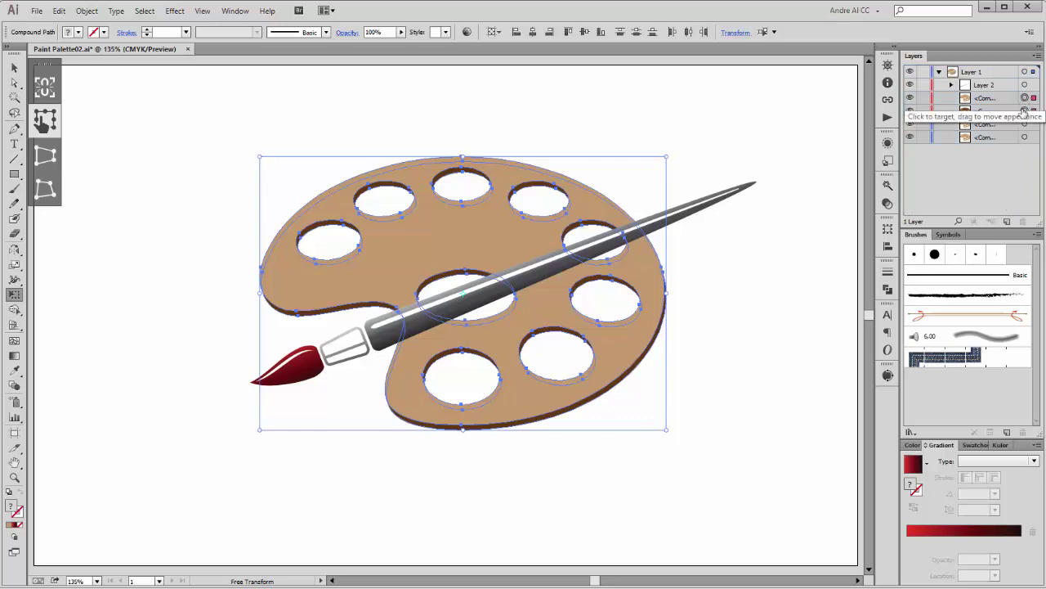
pyautogui.keyDown('shift'); pyautogui.click(1025, 110); pyautogui.keyUp('shift')
pyautogui.click(887, 289)
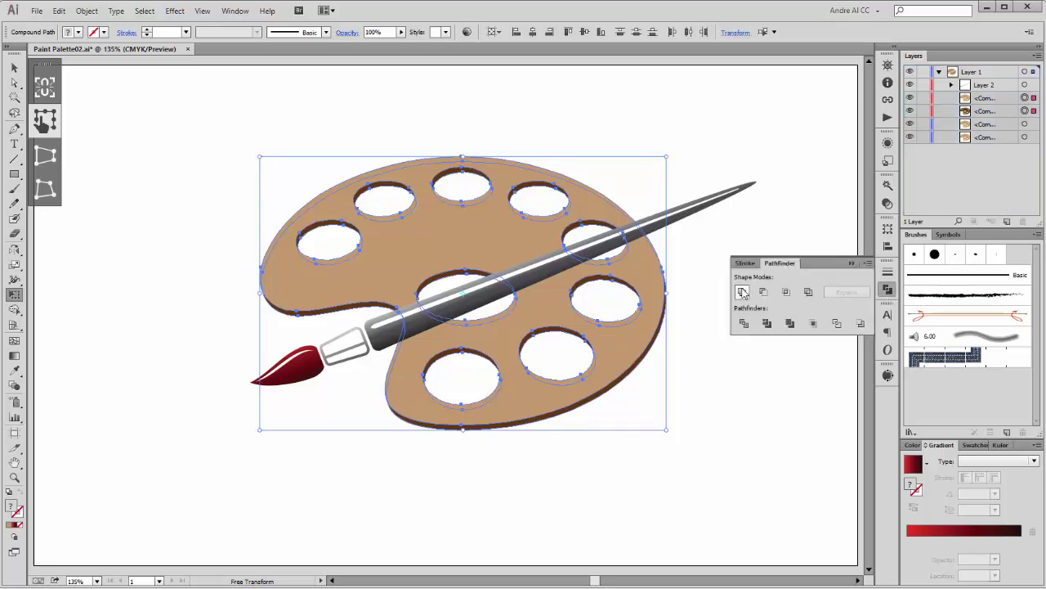
pyautogui.click(741, 292)
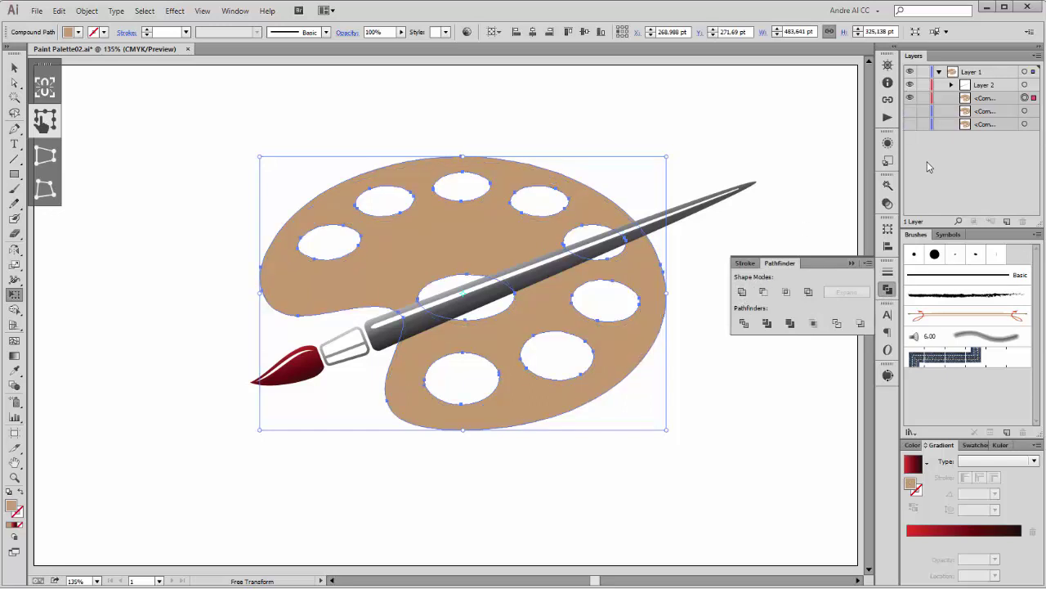
# - Lock the paintbrush layer and delete the two leftmost paint wells from the united palette shape with the Group Selection tool
pyautogui.click(910, 85)
pyautogui.click(909, 85)
pyautogui.click(14, 84)
pyautogui.click(15, 84)
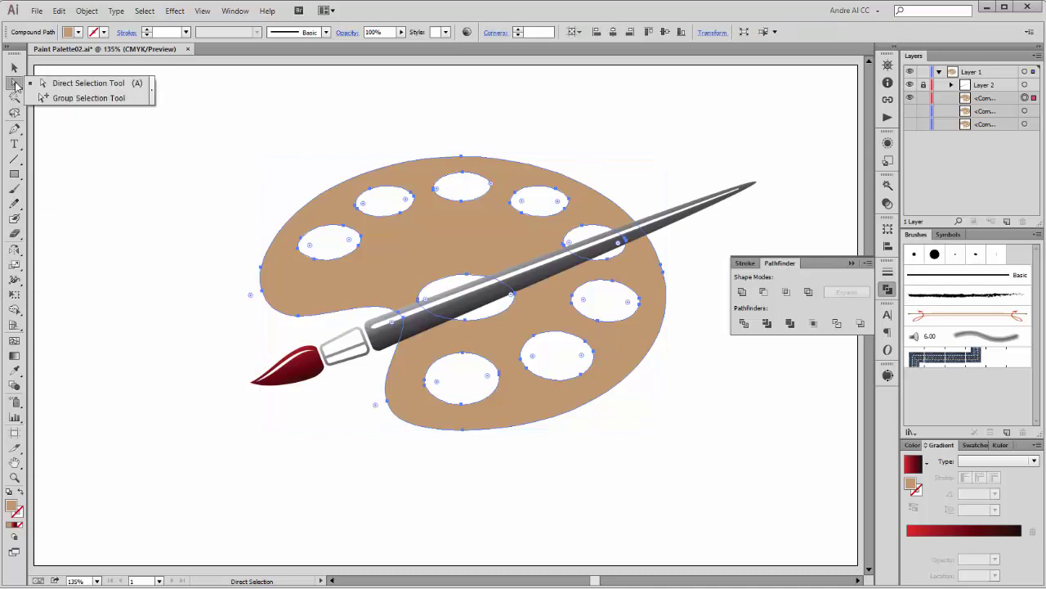
pyautogui.click(81, 98)
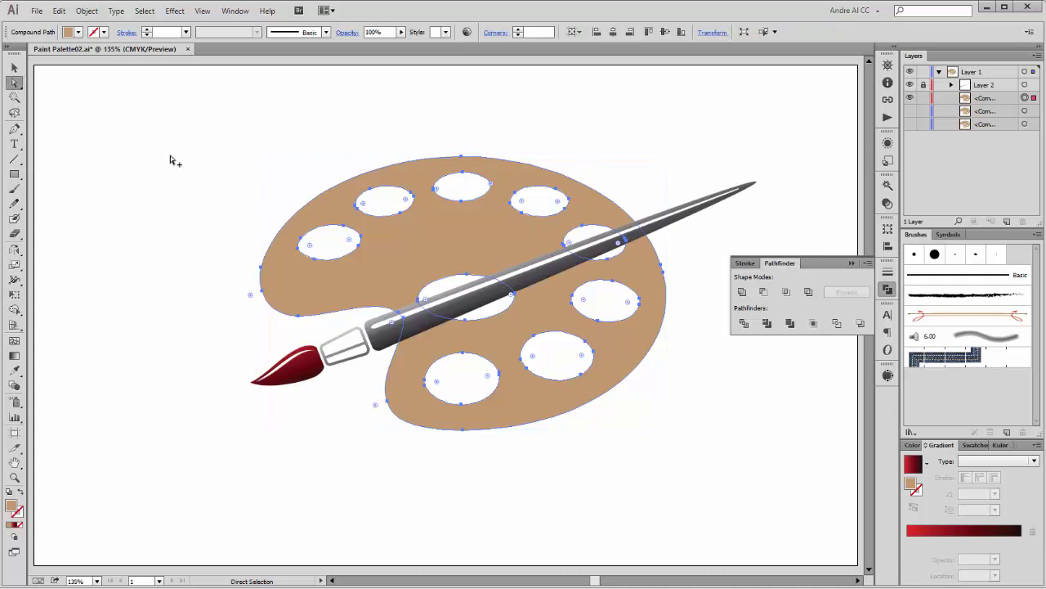
pyautogui.click(230, 183)
pyautogui.click(350, 262)
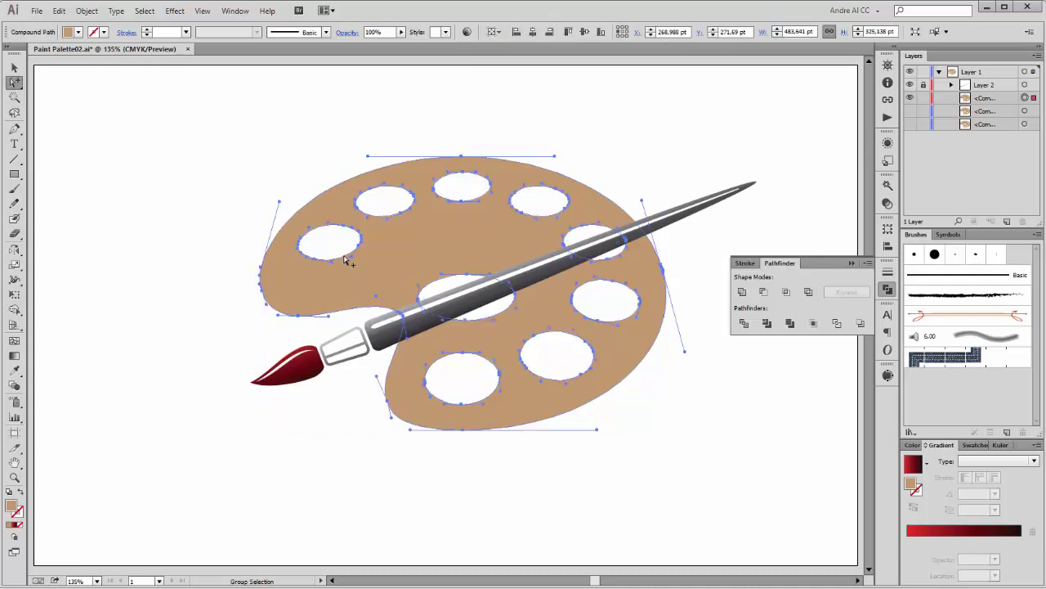
pyautogui.click(297, 198)
pyautogui.click(329, 258)
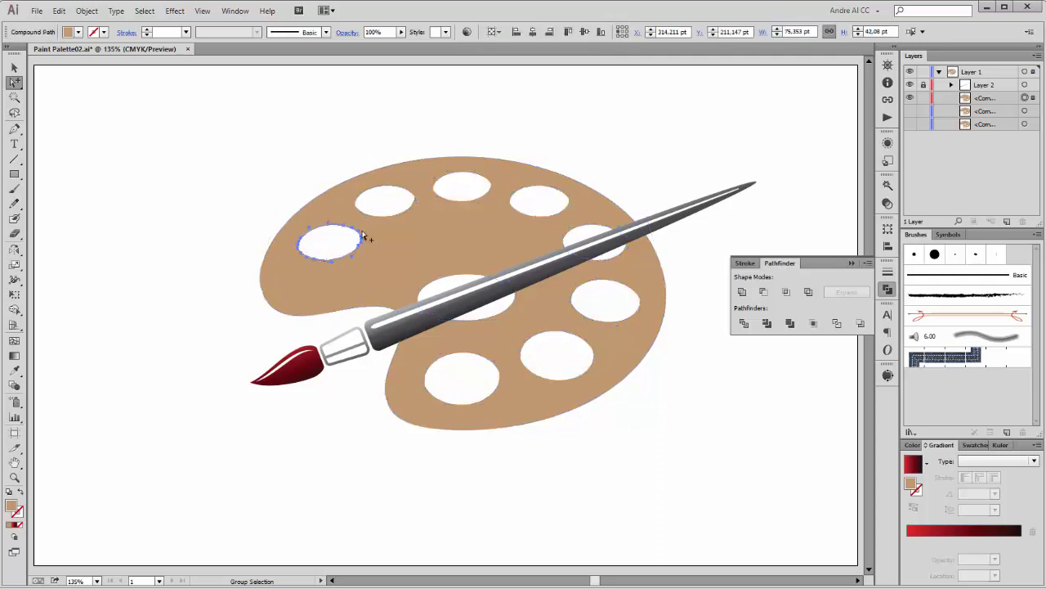
pyautogui.press('Delete')
pyautogui.click(385, 217)
pyautogui.press('Delete')
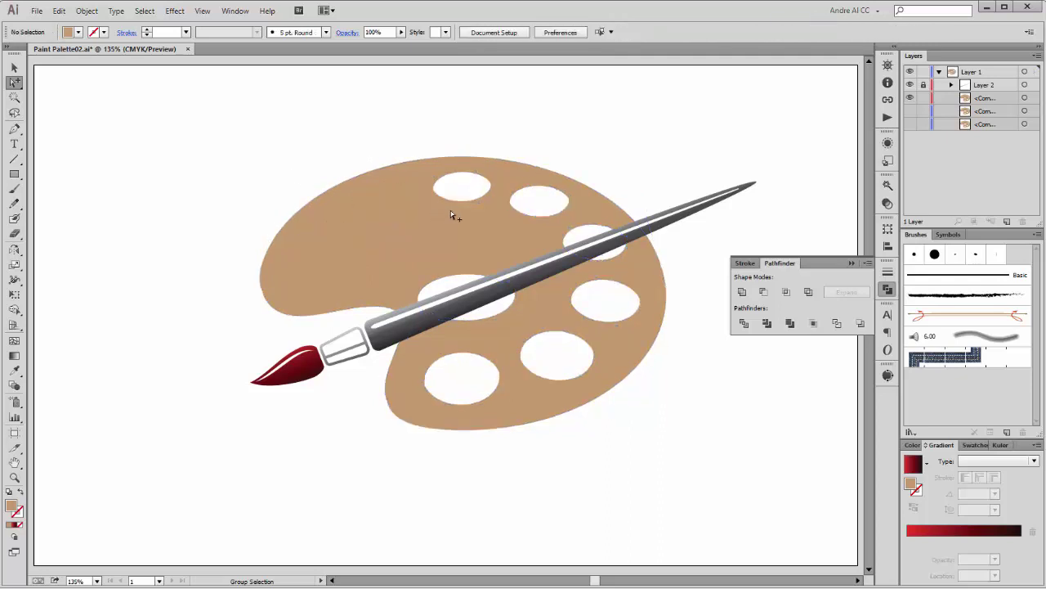
# - Delete the remaining six paint wells around the center hole of the united palette shape
pyautogui.click(456, 205)
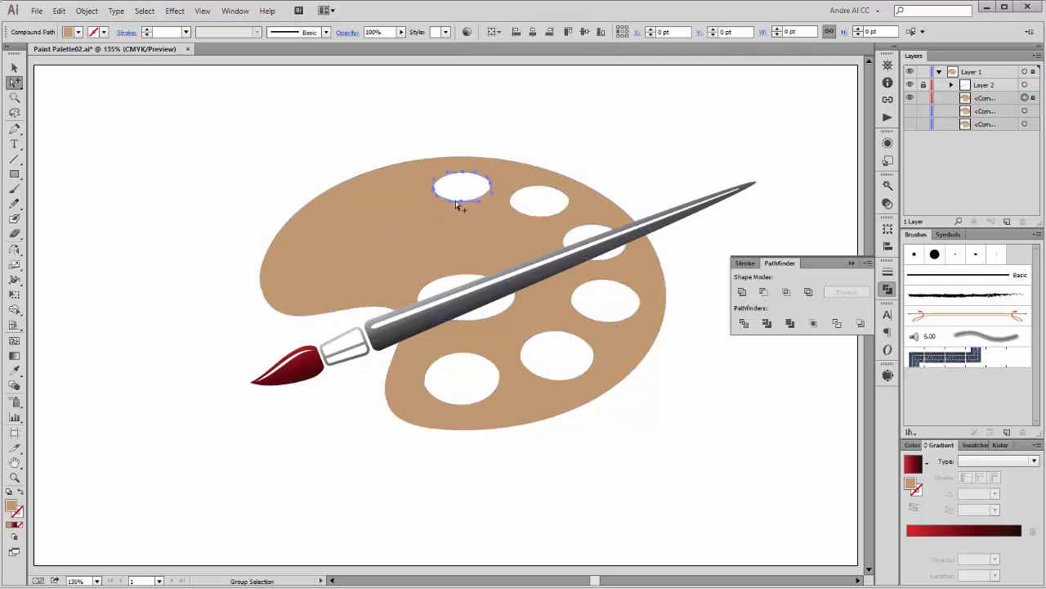
pyautogui.click(520, 214)
pyautogui.press('Delete')
pyautogui.click(569, 234)
pyautogui.press('Delete')
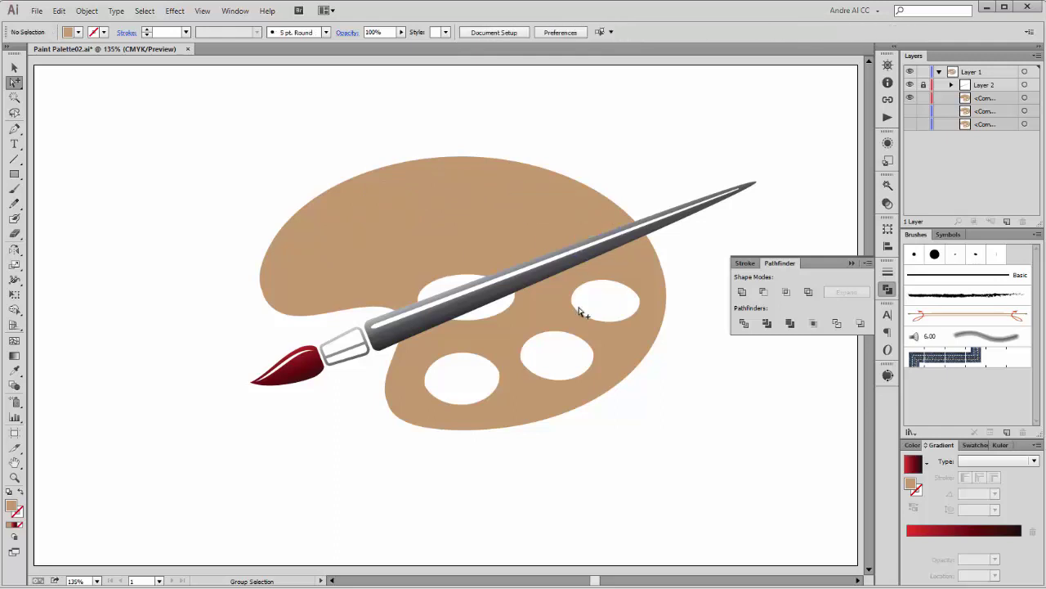
pyautogui.click(576, 313)
pyautogui.press('Delete')
pyautogui.click(577, 376)
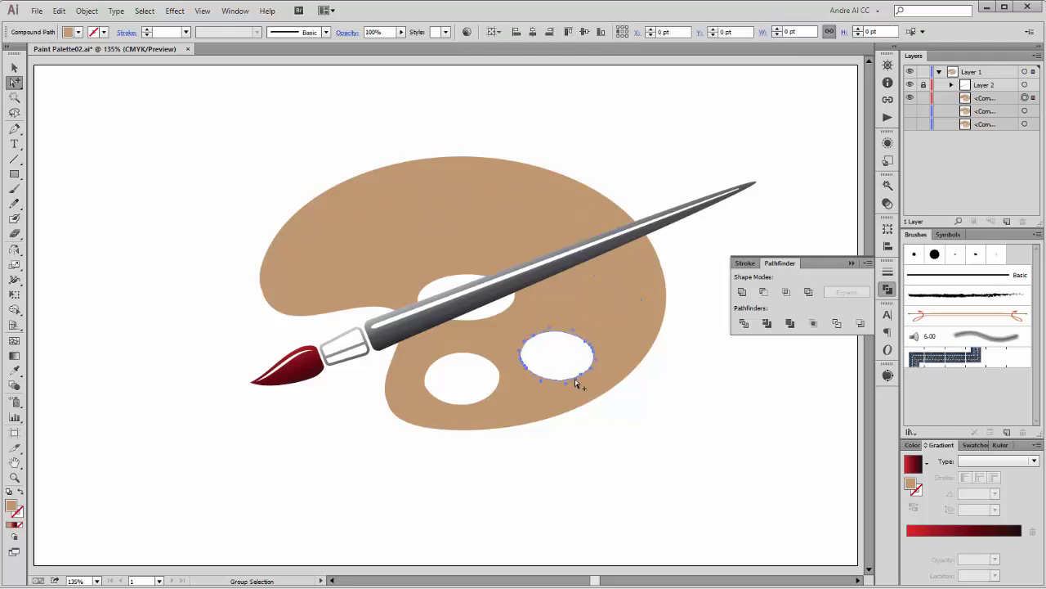
pyautogui.press('Delete')
pyautogui.click(481, 403)
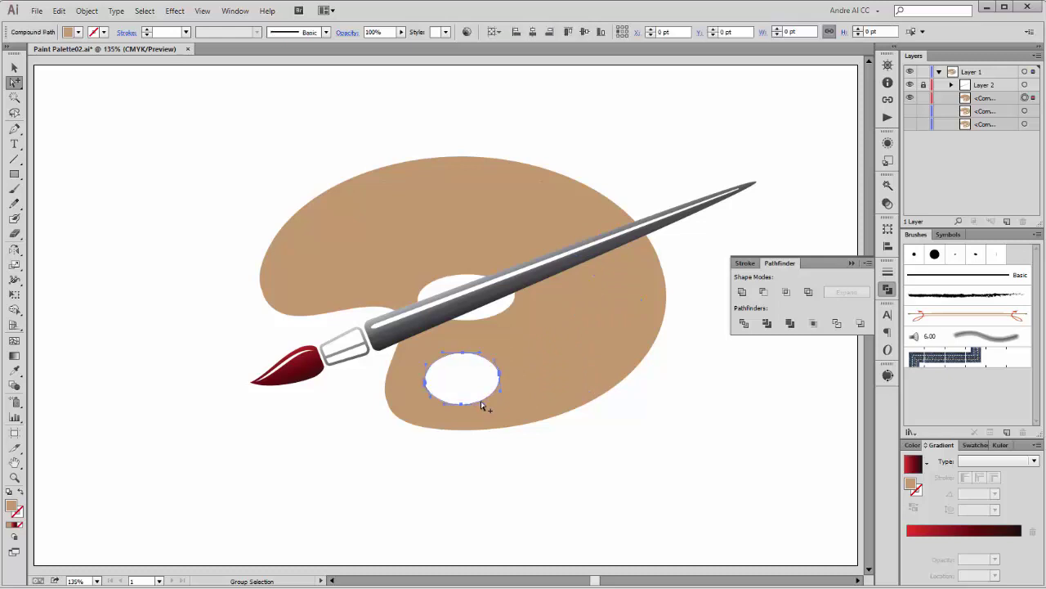
pyautogui.press('Delete')
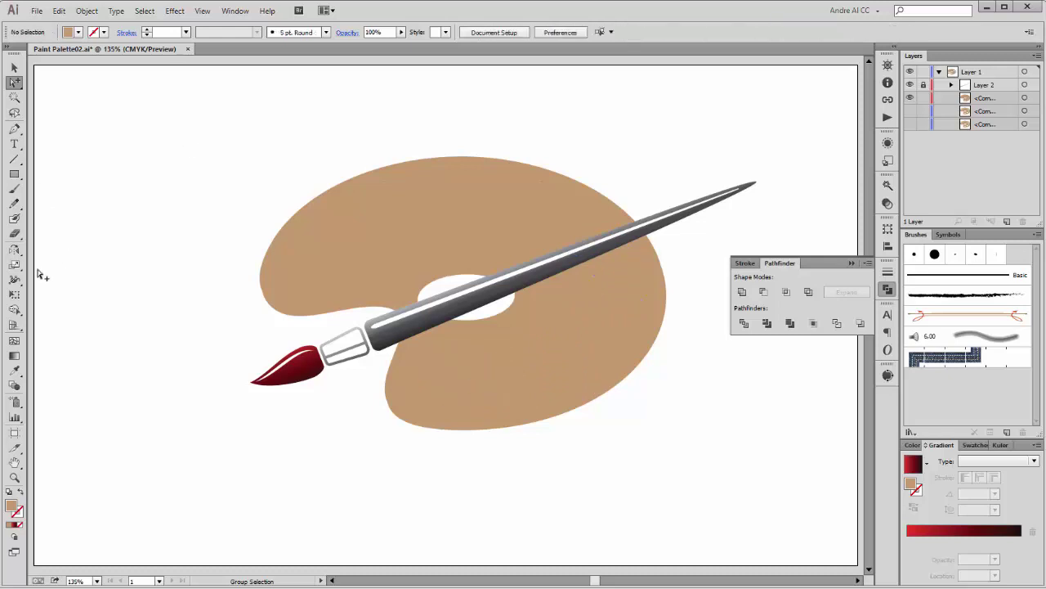
# - Erase a strip through the palette from the center hole to the upper and lower edges and delete the severed right-hand piece
pyautogui.click(14, 233)
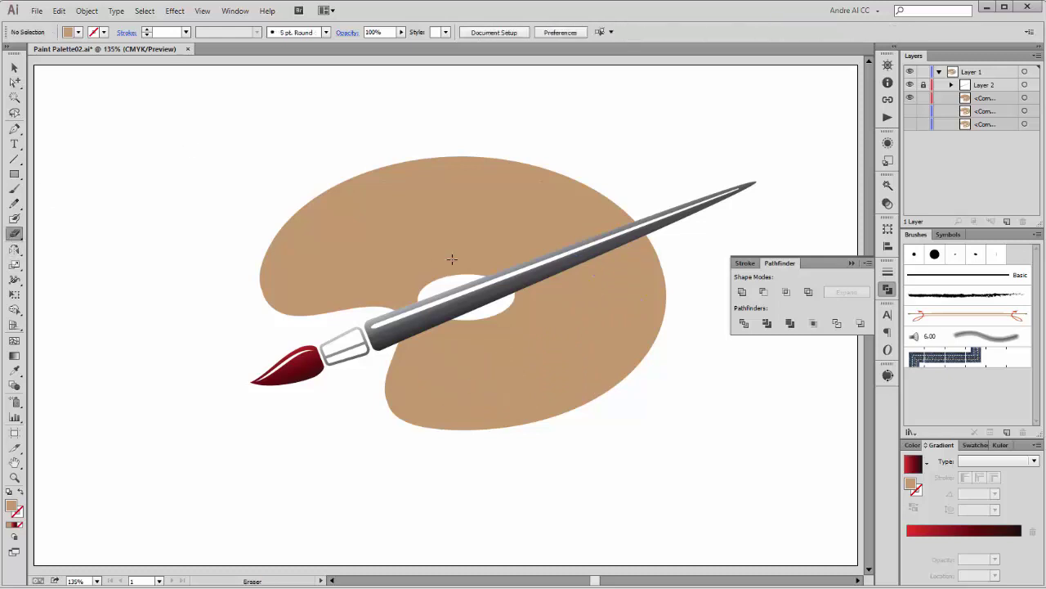
pyautogui.moveTo(468, 280)
pyautogui.mouseDown()
pyautogui.moveTo(474, 199)
pyautogui.moveTo(423, 146)
pyautogui.mouseUp()
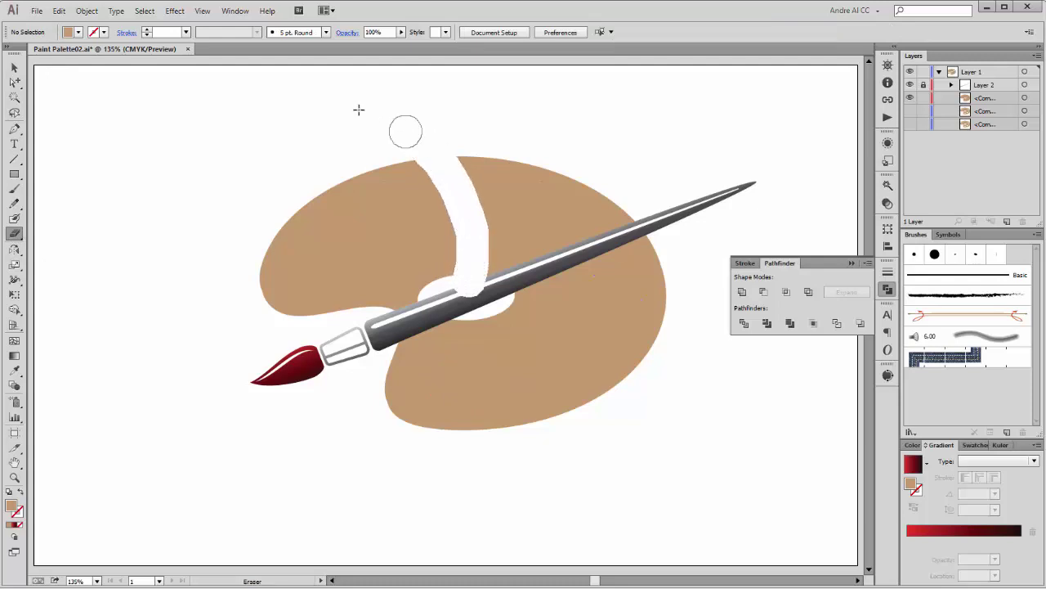
pyautogui.moveTo(483, 307)
pyautogui.mouseDown()
pyautogui.moveTo(504, 318)
pyautogui.moveTo(520, 456)
pyautogui.moveTo(511, 486)
pyautogui.mouseUp()
pyautogui.click(14, 83)
pyautogui.click(515, 214)
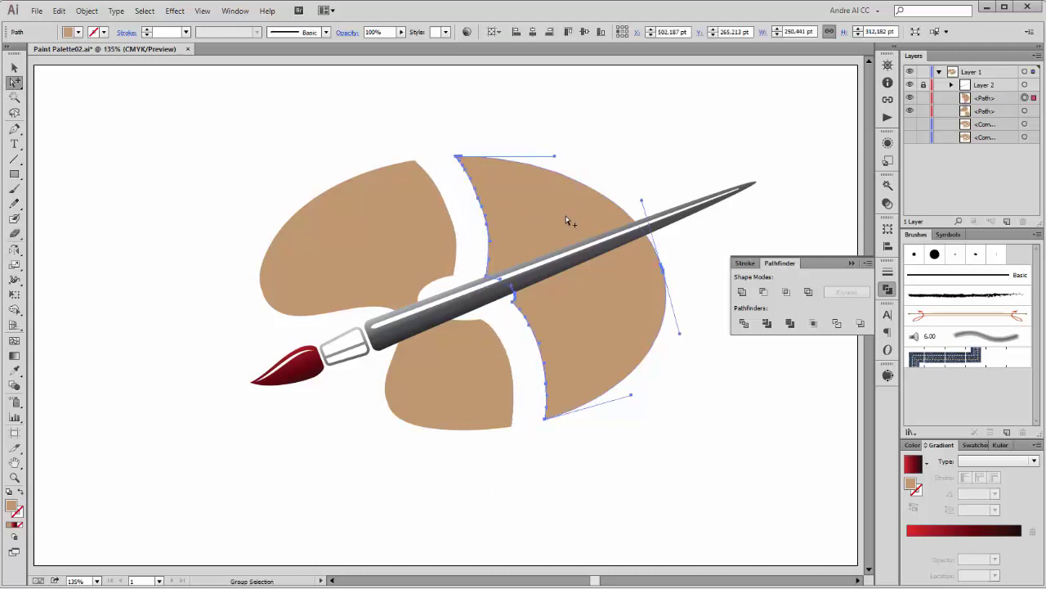
pyautogui.press('Delete')
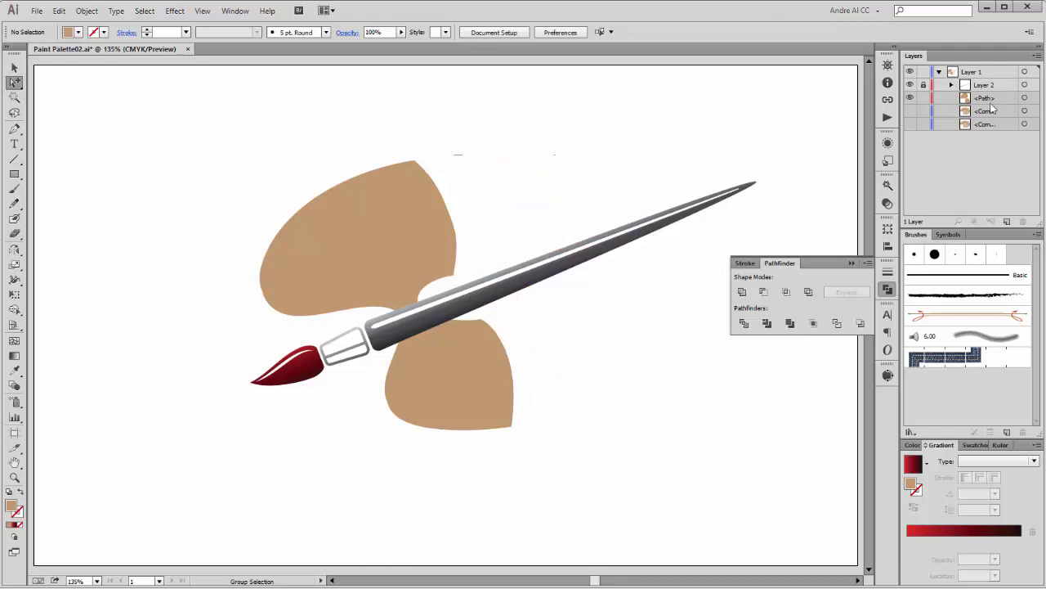
# - Draw a rectangle covering the whole artboard, about 980 by 595 pt, and select it together with the remaining palette piece
pyautogui.click(14, 173)
pyautogui.moveTo(34, 65); pyautogui.dragTo(857, 565)
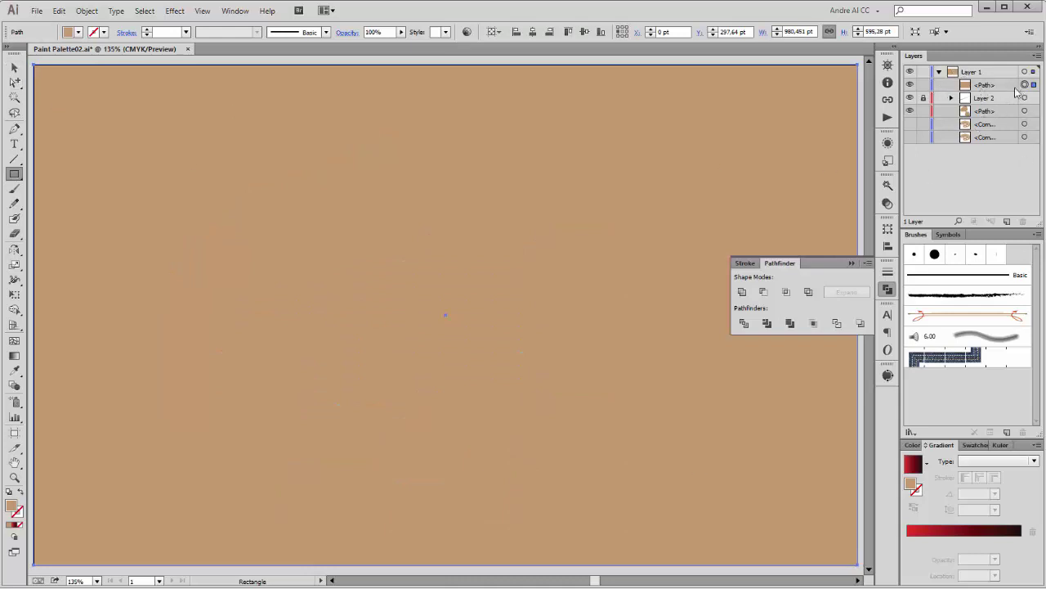
pyautogui.click(1025, 112)
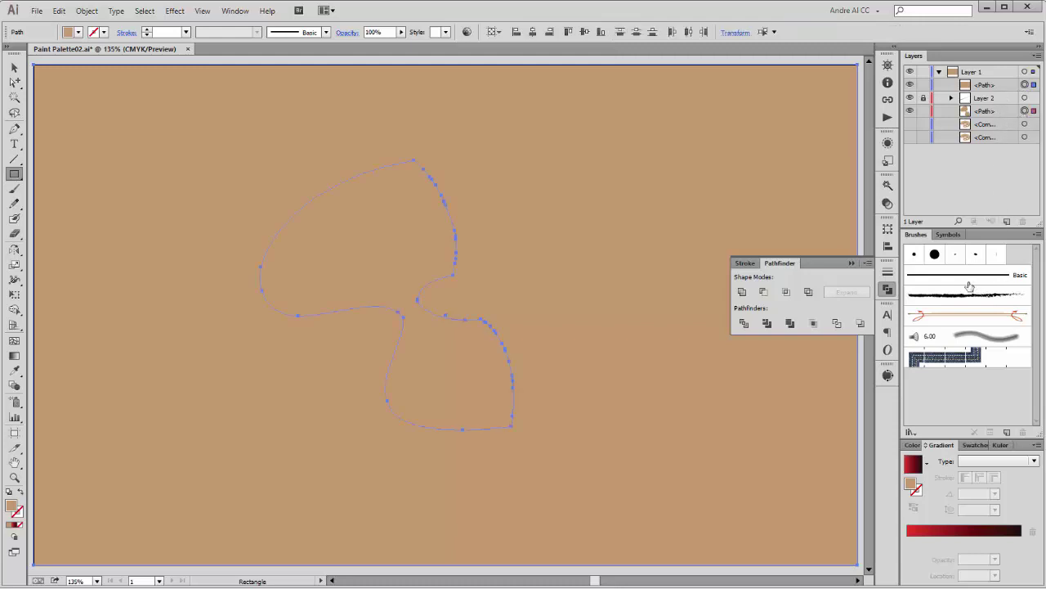
# - Try to intersect the artboard-sized rectangle with the remaining palette piece
pyautogui.click(787, 294)
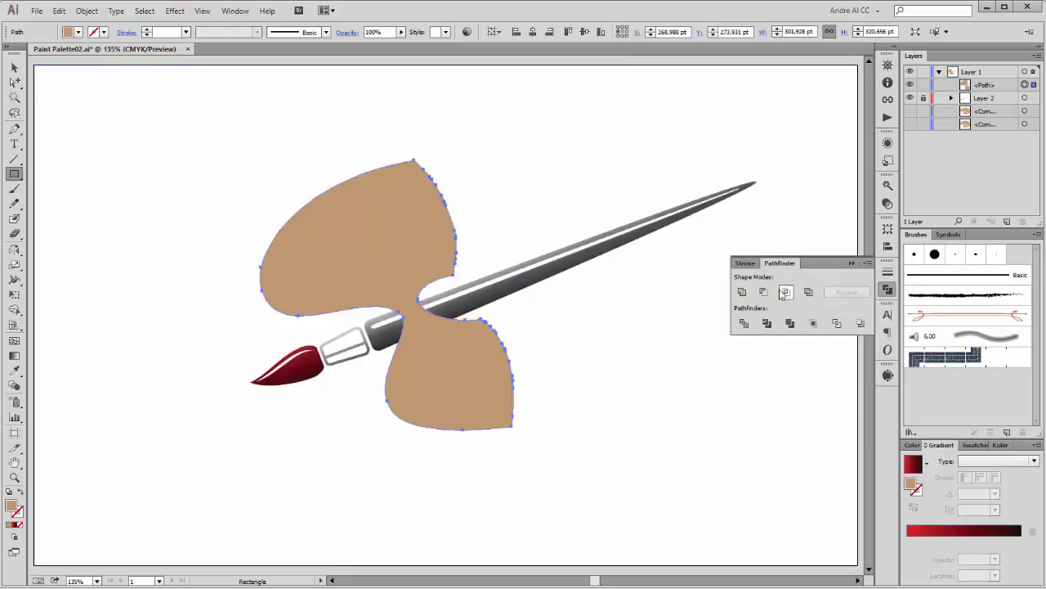
pyautogui.click(59, 10)
pyautogui.click(91, 25)
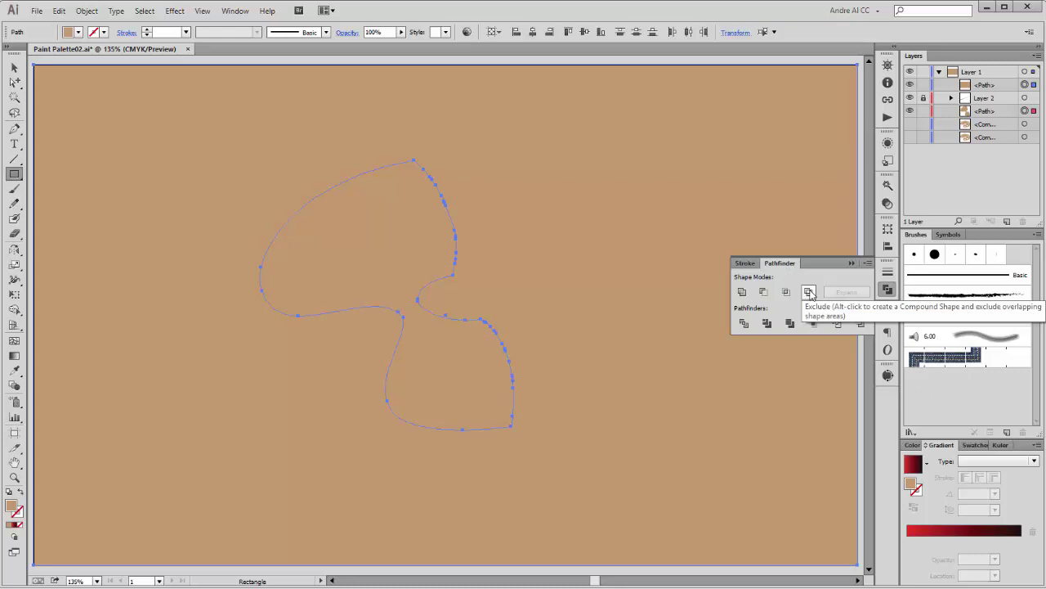
# - Cut the palette piece out of the artboard-sized rectangle with Pathfinder Exclude and select the resulting compound path's entry
pyautogui.click(810, 293)
pyautogui.click(1007, 86)
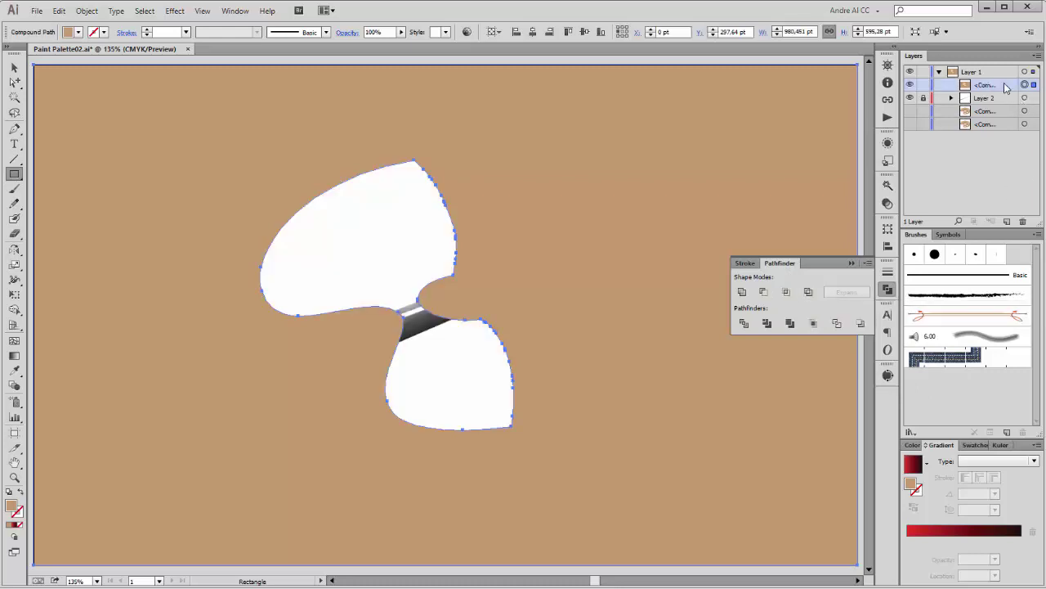
# - Move the cut-out artboard rectangle to the top of Layer 2 and make it the layer's clipping mask
pyautogui.click(951, 98)
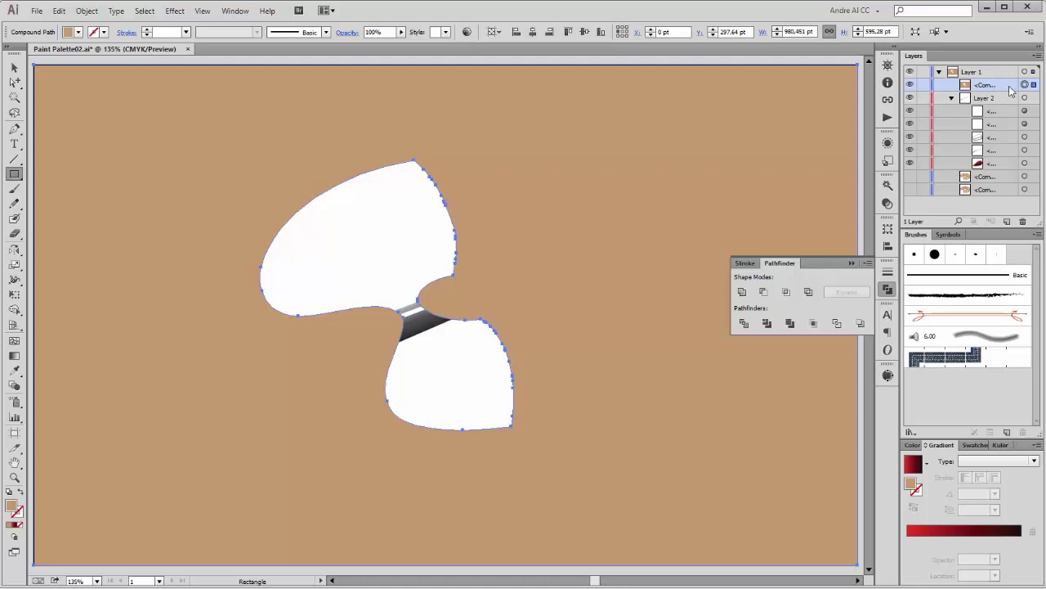
pyautogui.moveTo(1004, 88); pyautogui.dragTo(999, 102)
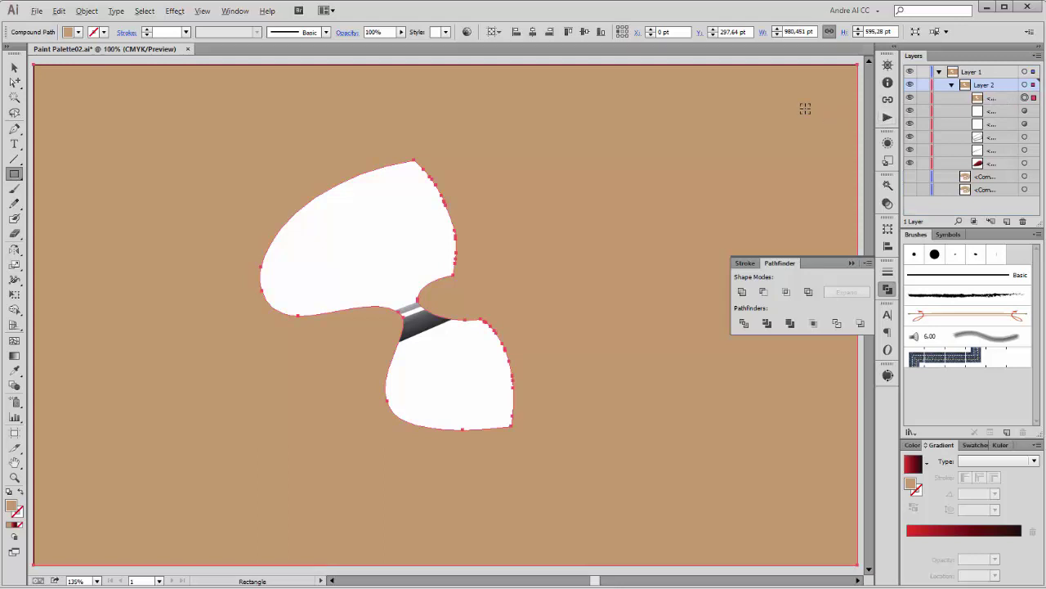
pyautogui.hotkey('ctrl', '1')
pyautogui.hotkey('ctrl', 'shift', 'a')
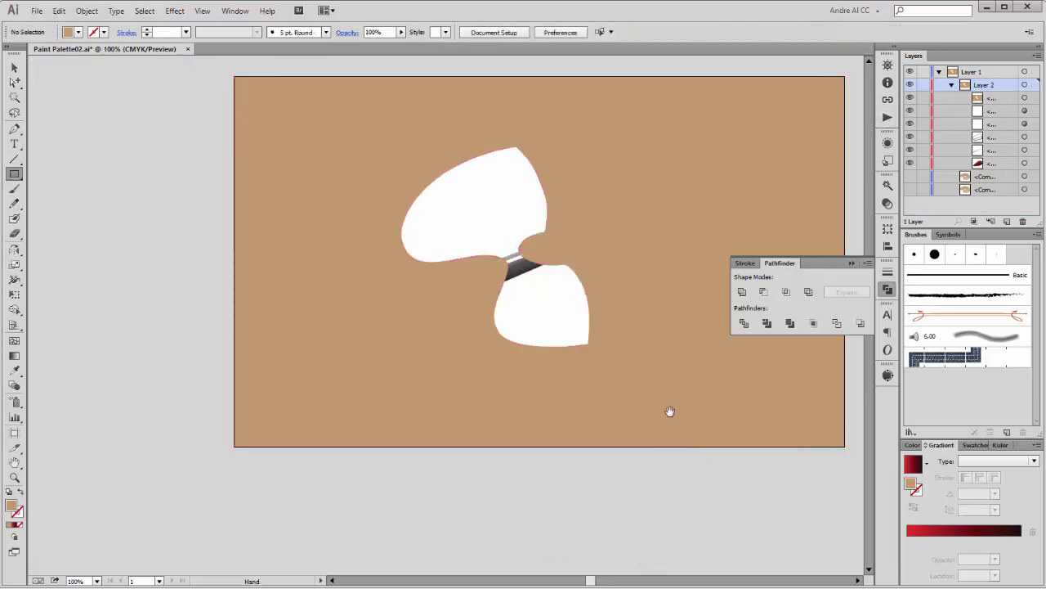
pyautogui.moveTo(642, 420); pyautogui.dragTo(590, 448)
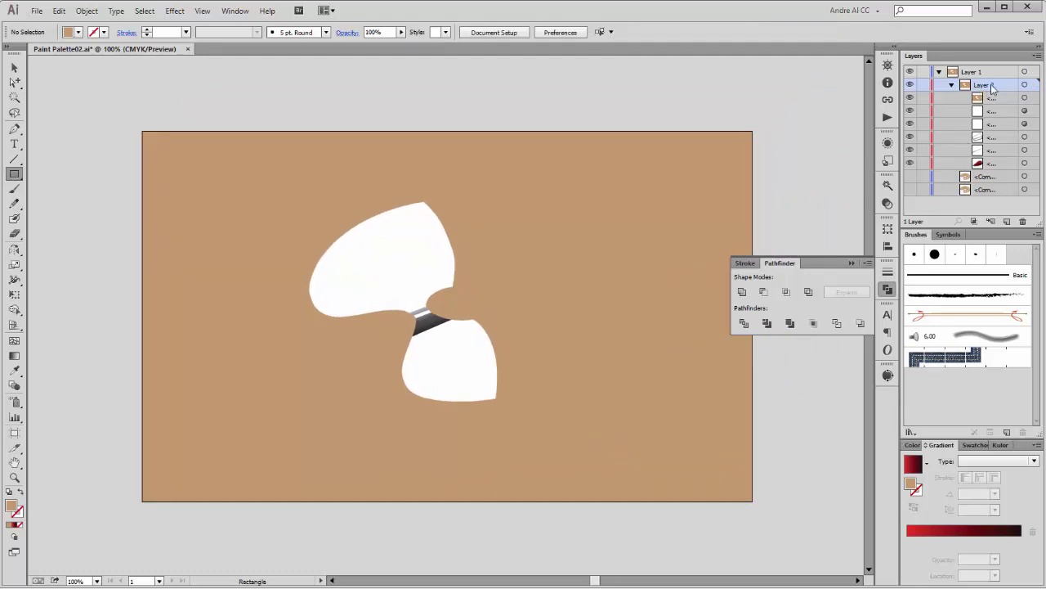
pyautogui.click(974, 222)
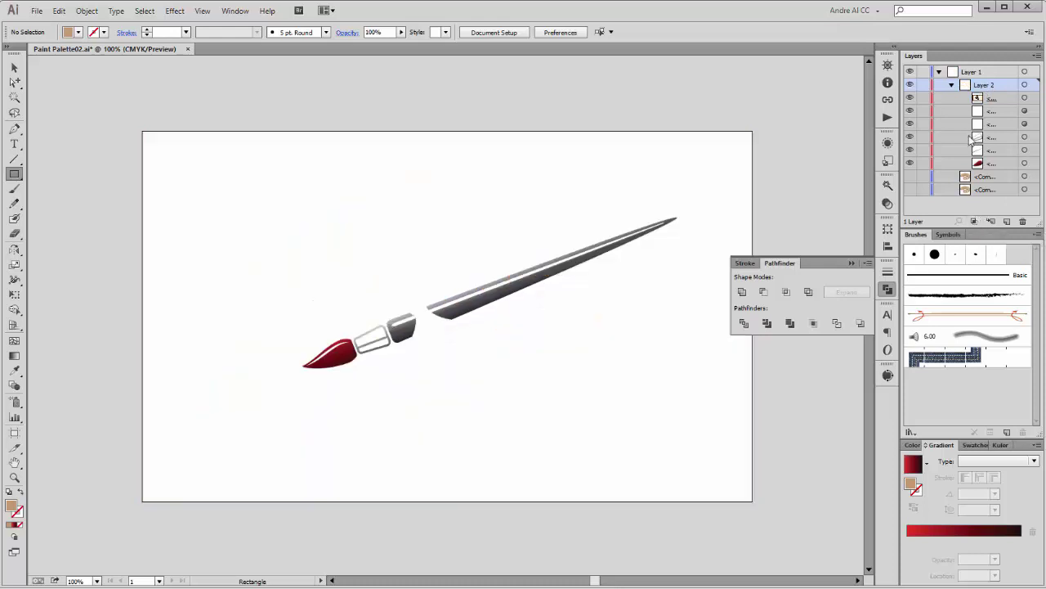
# - Show the two hidden palette compound paths, the light face and the dark edge, beneath the brush
pyautogui.click(910, 177)
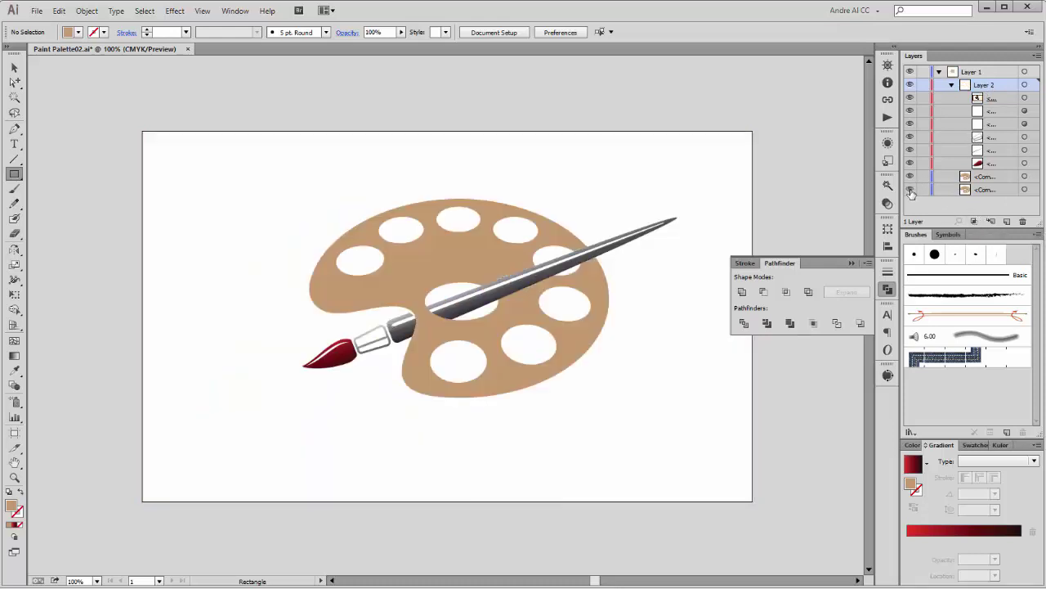
pyautogui.click(910, 190)
pyautogui.scroll(1, 545, 261)
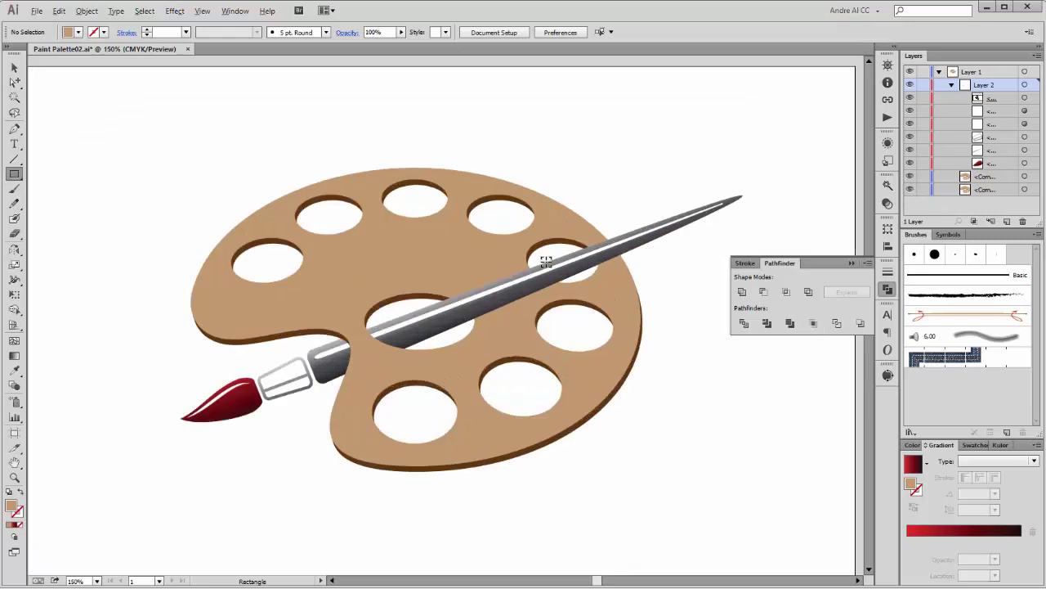
pyautogui.scroll(-1, 552, 229)
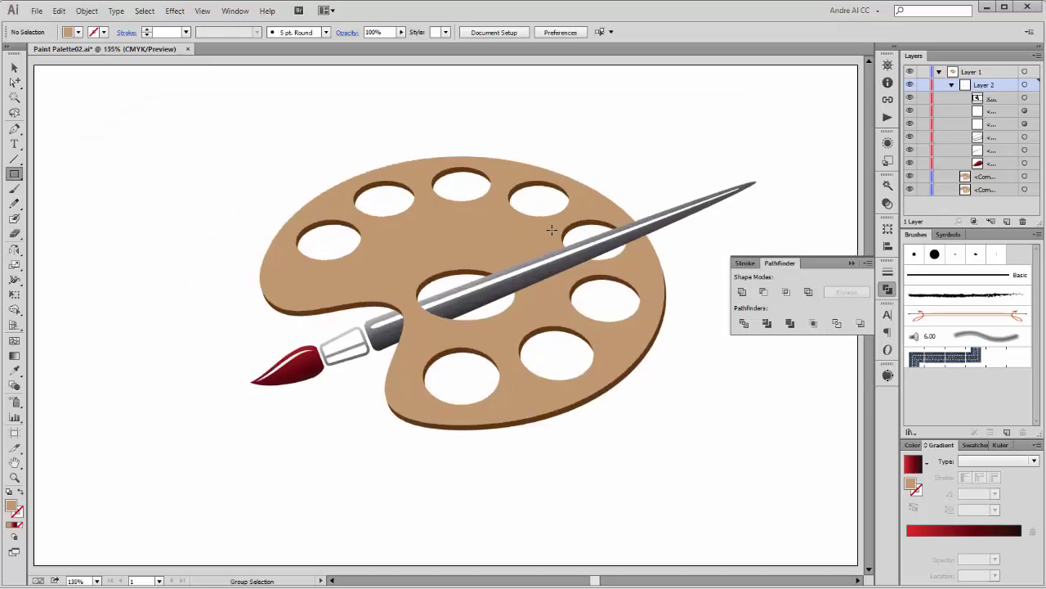
# - Collect the five brush parts below the clipping path in Layer 2 into a new nested layer
pyautogui.click(1006, 116)
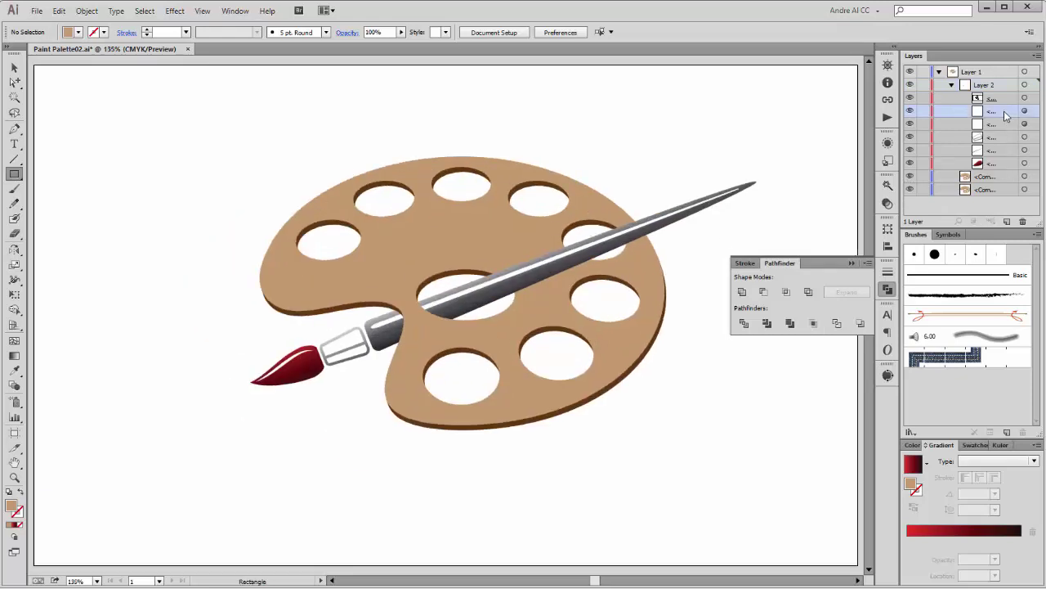
pyautogui.keyDown('shift'); pyautogui.click(1008, 176); pyautogui.keyUp('shift')
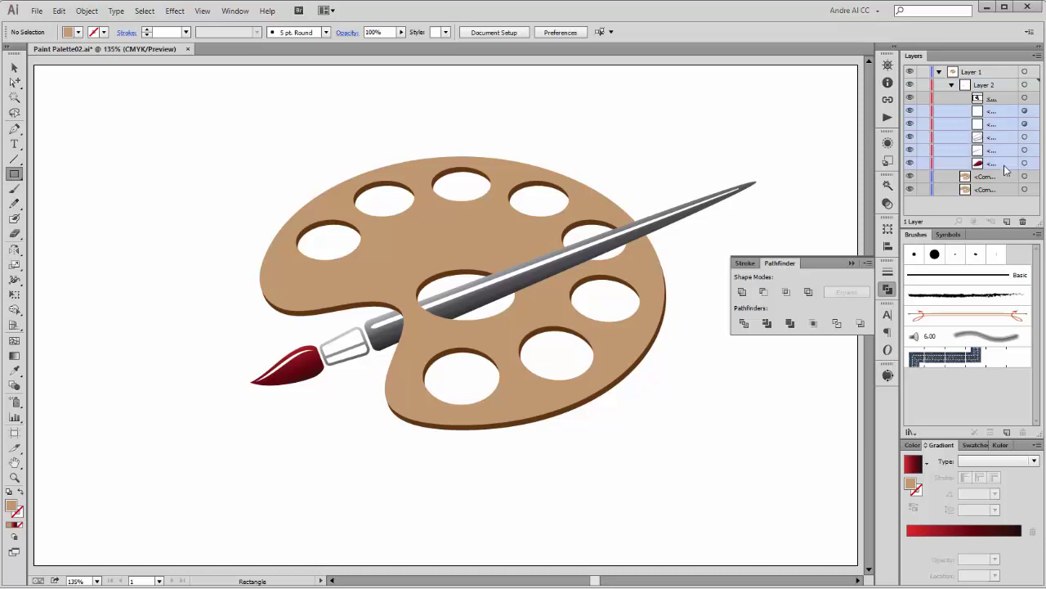
pyautogui.click(1036, 56)
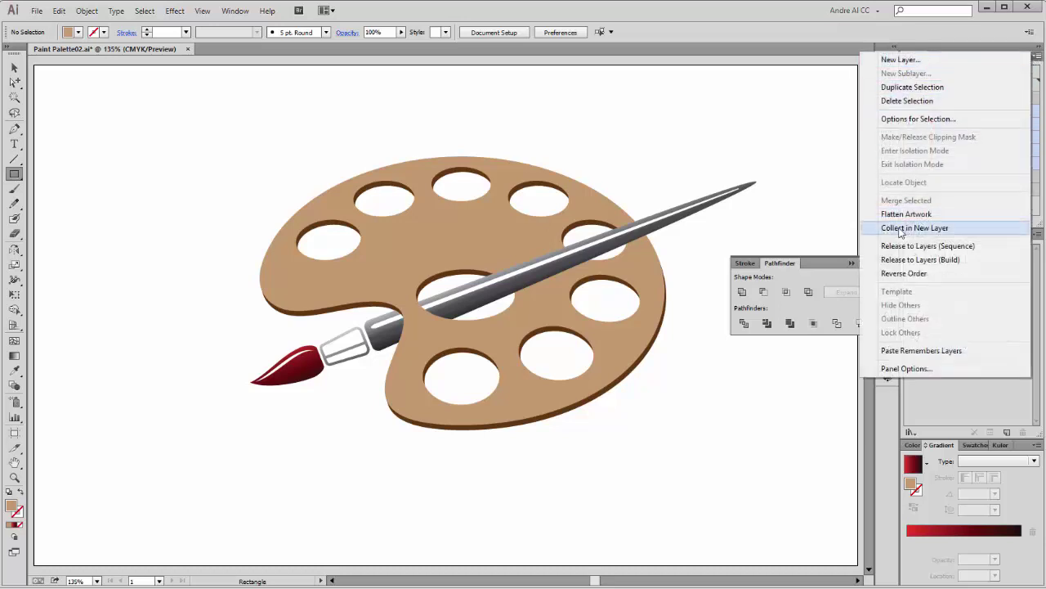
pyautogui.click(914, 228)
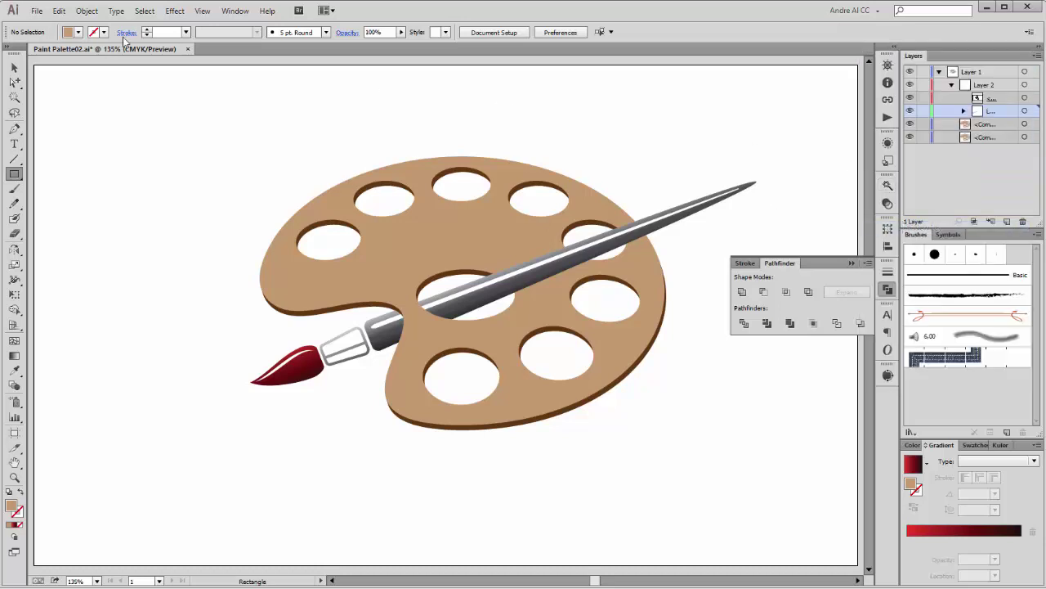
# - Select all artwork in the nested brush layer and shift the brush slightly left within its clipping mask
pyautogui.click(14, 67)
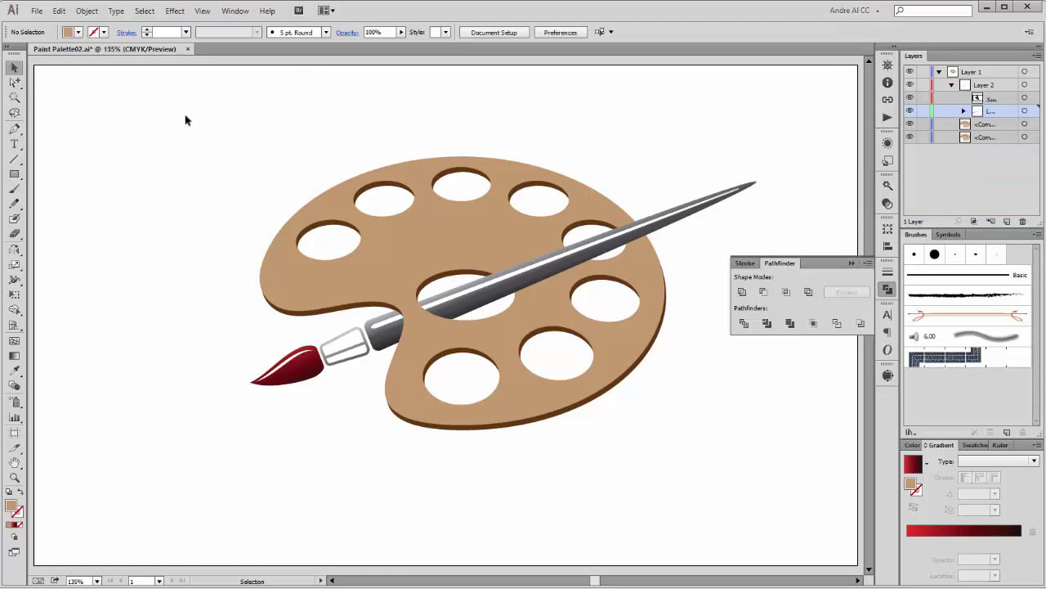
pyautogui.click(1025, 110)
pyautogui.moveTo(572, 264); pyautogui.dragTo(559, 274)
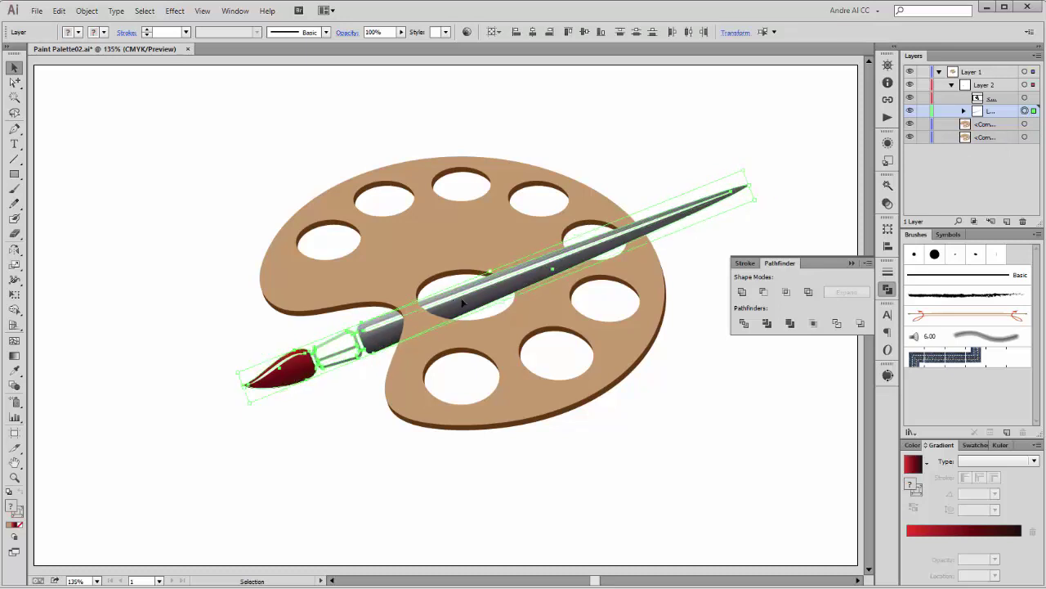
pyautogui.hotkey('ctrl', 'z')
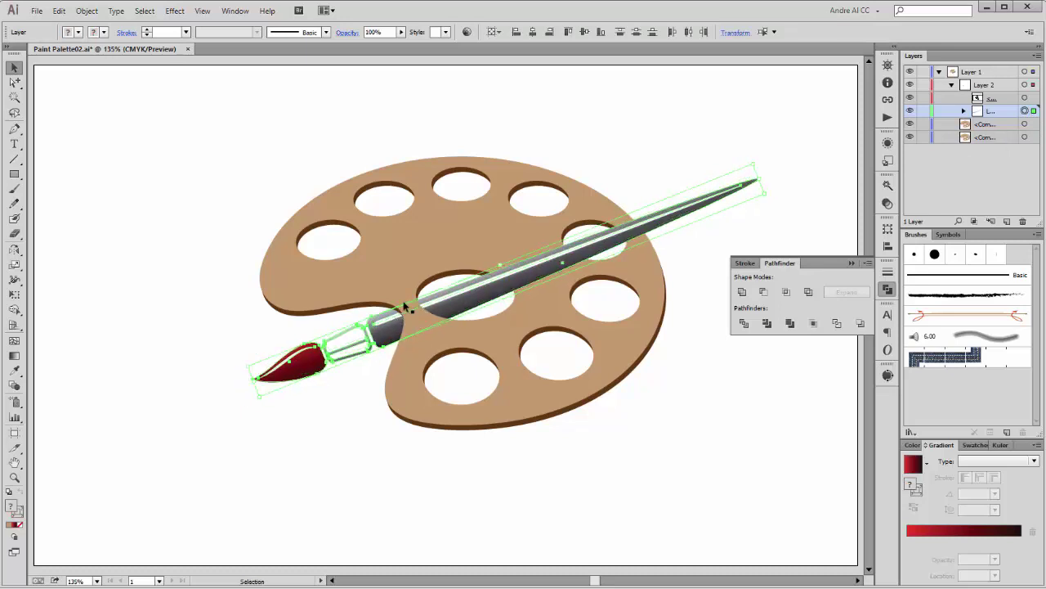
pyautogui.moveTo(513, 284); pyautogui.dragTo(487, 300)
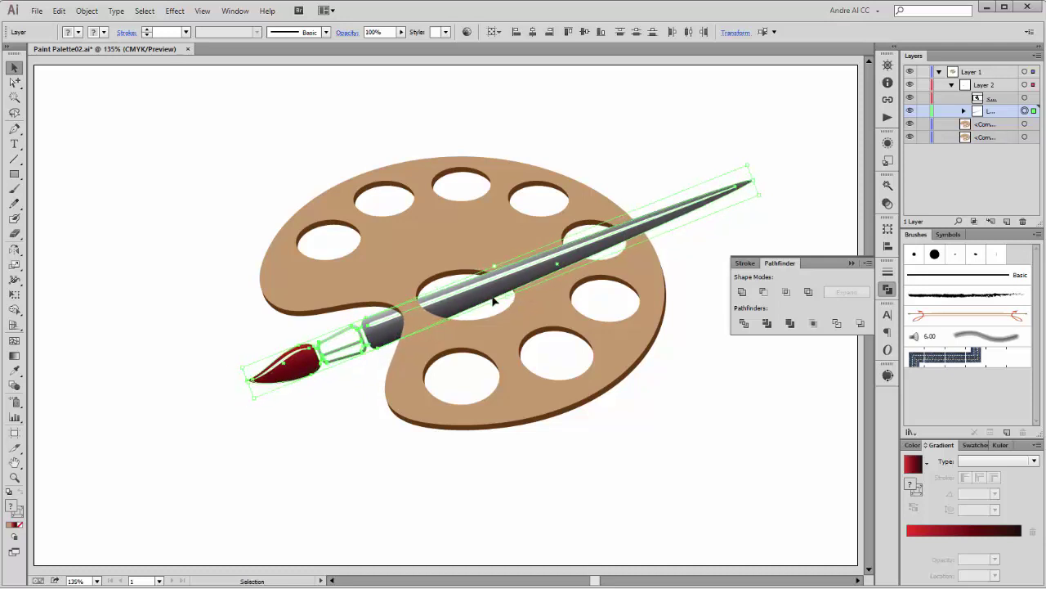
pyautogui.click(685, 94)
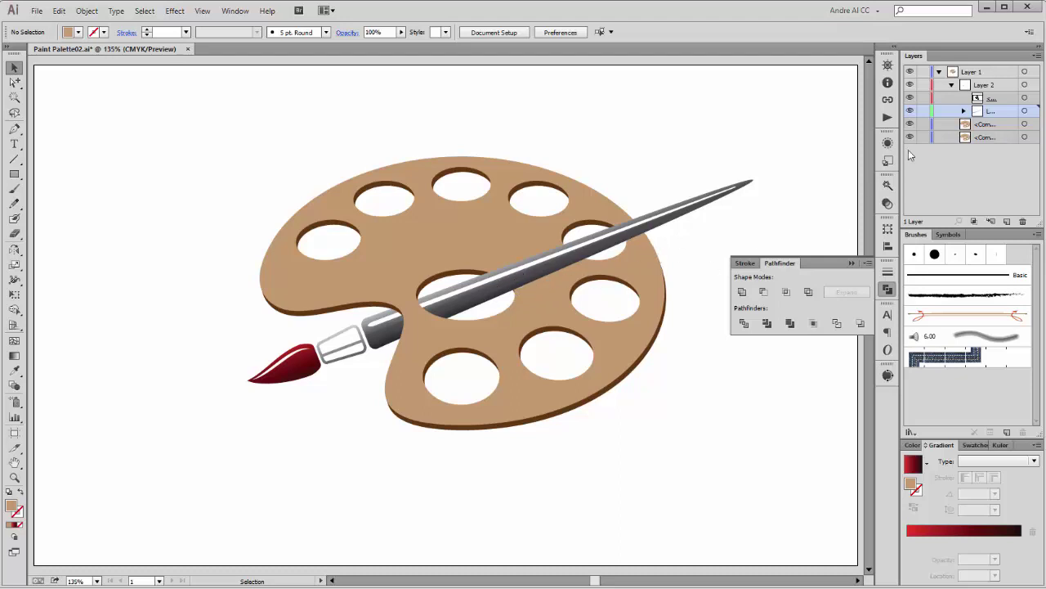
# - Identify the light palette face by toggling its visibility and duplicate that compound path
pyautogui.click(909, 124)
pyautogui.click(910, 123)
pyautogui.click(910, 123)
pyautogui.click(910, 124)
pyautogui.moveTo(989, 129); pyautogui.dragTo(1005, 216)
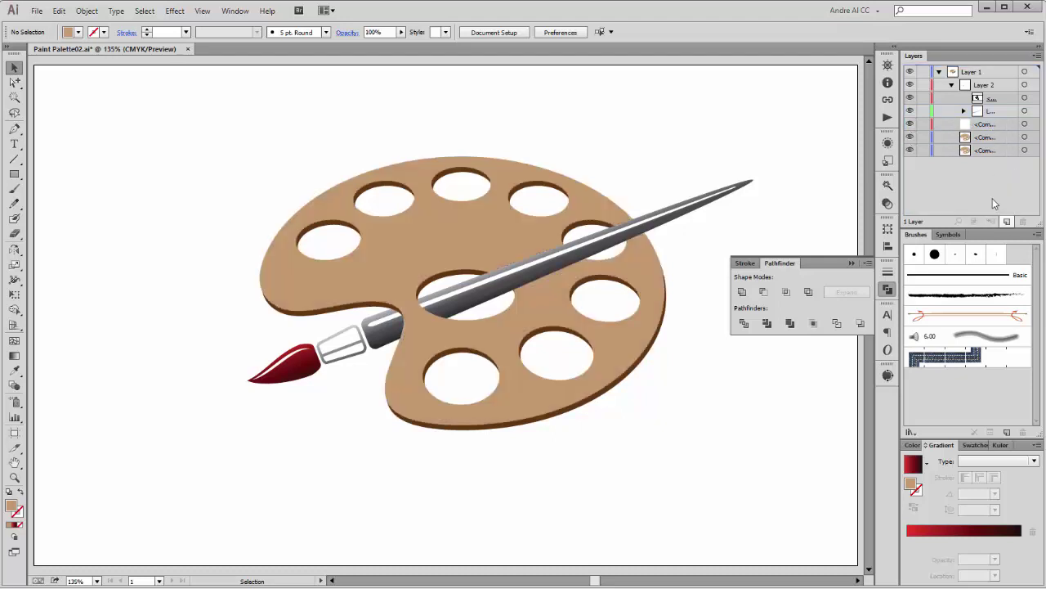
# - Collect the duplicated light palette path in a new layer and make it that layer's clipping mask
pyautogui.click(1025, 125)
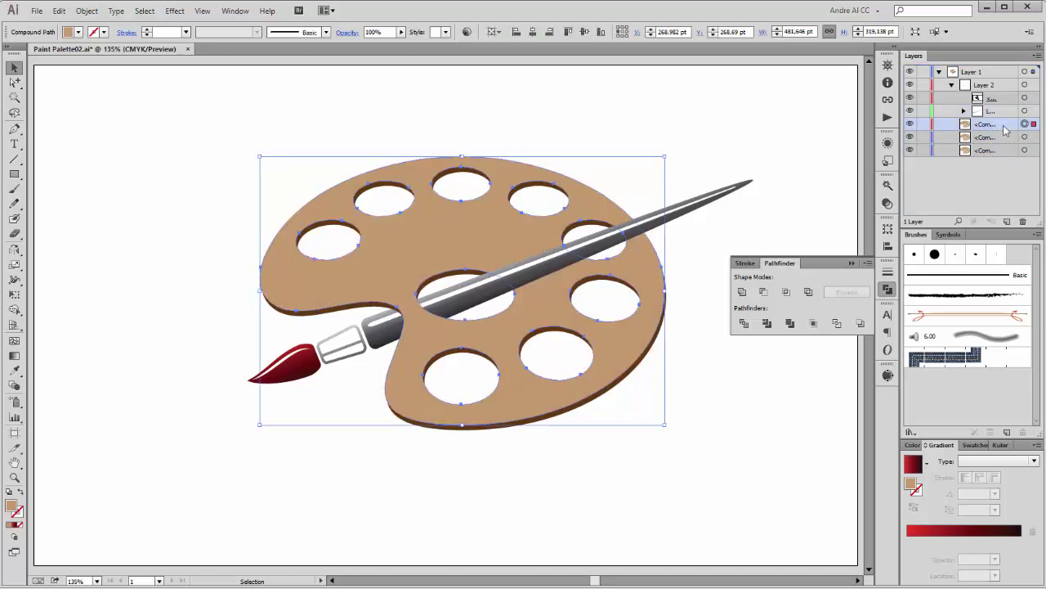
pyautogui.click(1039, 57)
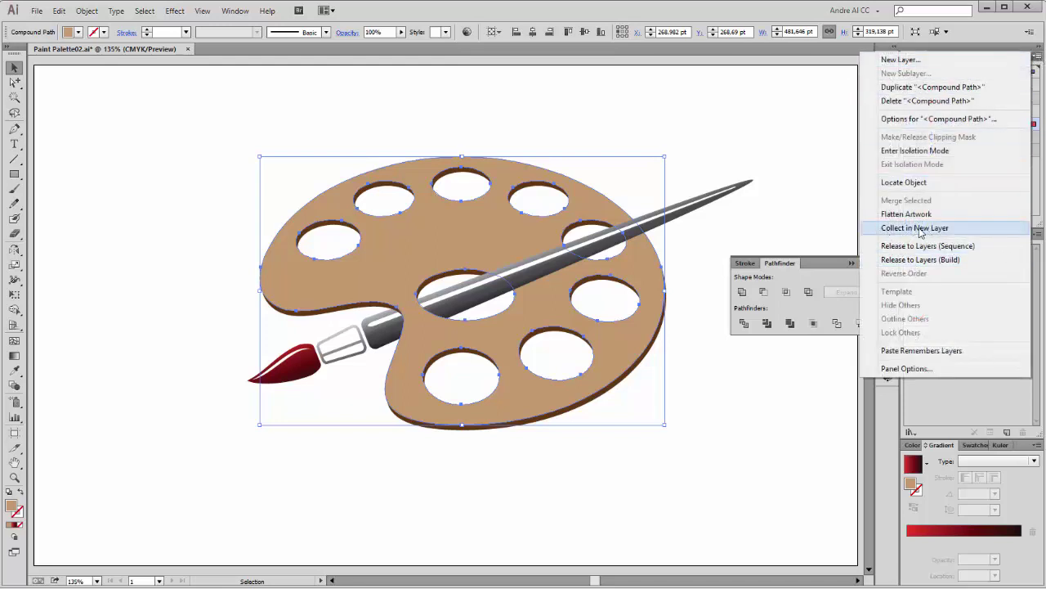
pyautogui.click(932, 232)
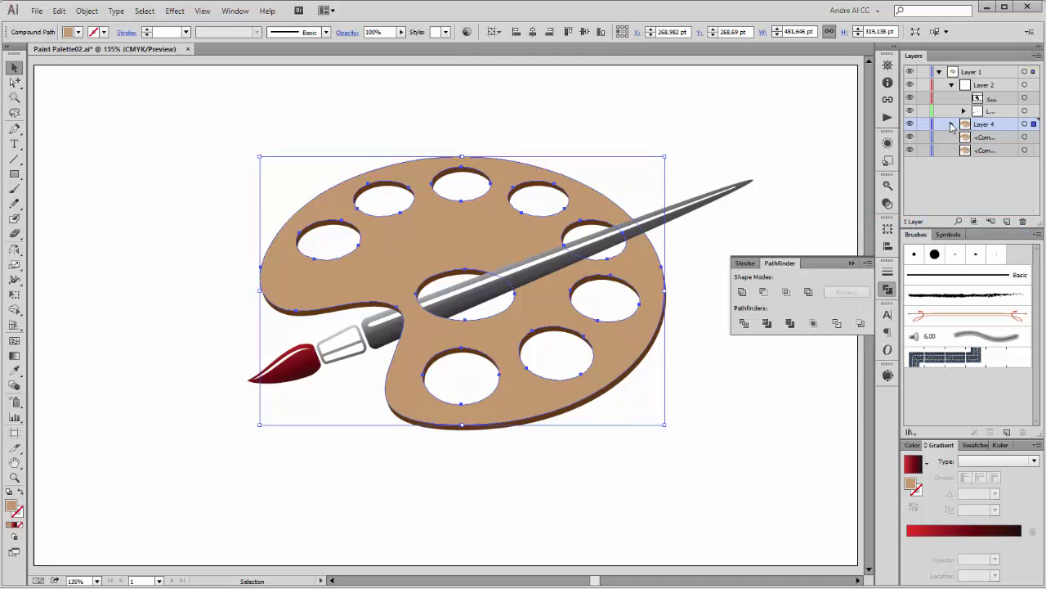
pyautogui.click(952, 124)
pyautogui.click(818, 113)
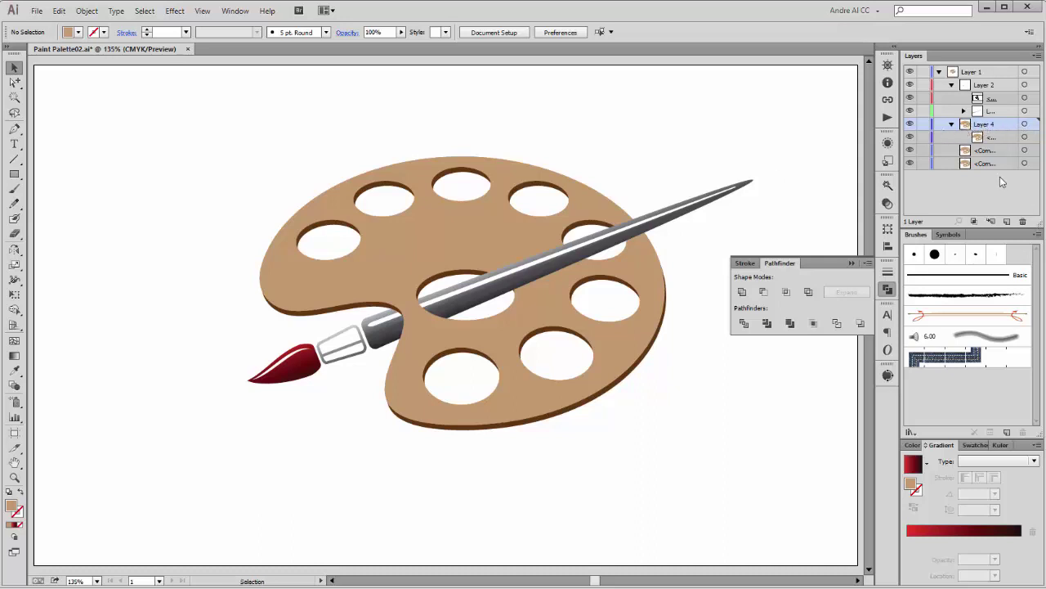
pyautogui.click(974, 222)
# - Draw a dark brown rectangle, C=40 M=70 Y=100 K=50, about 217 by 24 pt across the palette's right half in Layer 4
pyautogui.click(15, 176)
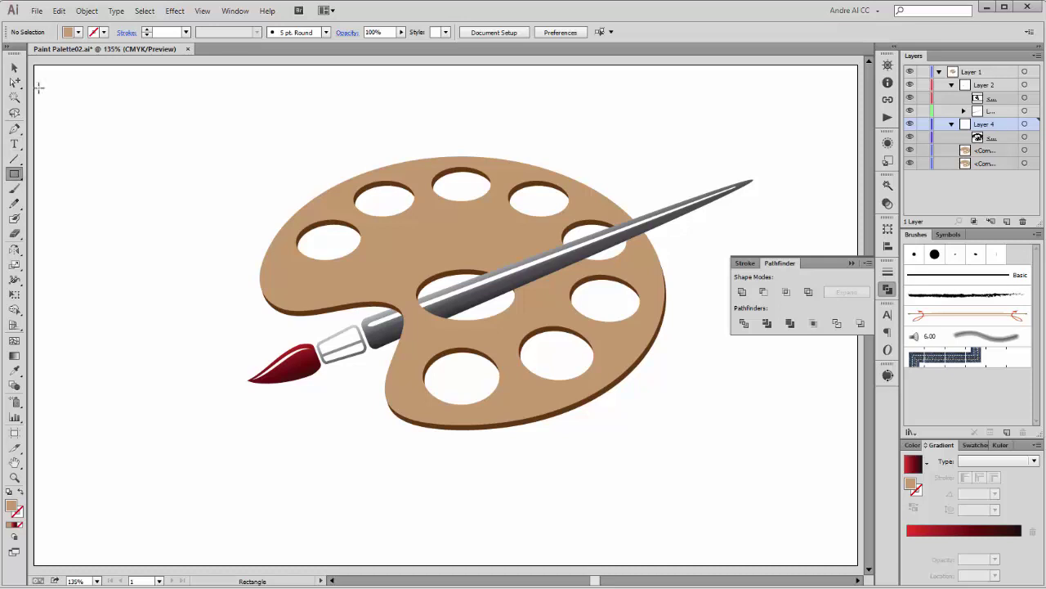
pyautogui.click(78, 32)
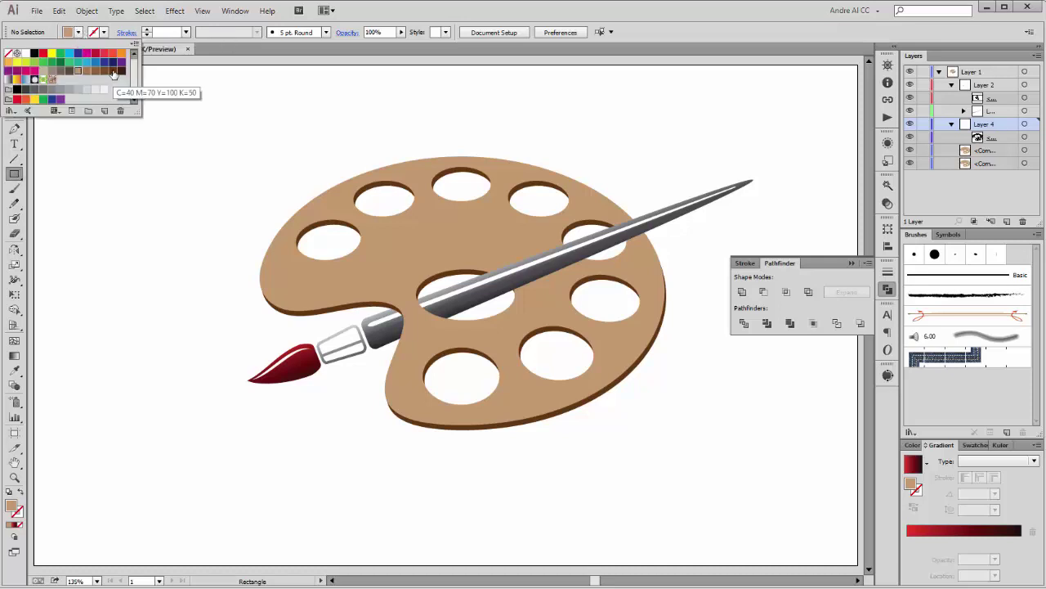
pyautogui.click(113, 75)
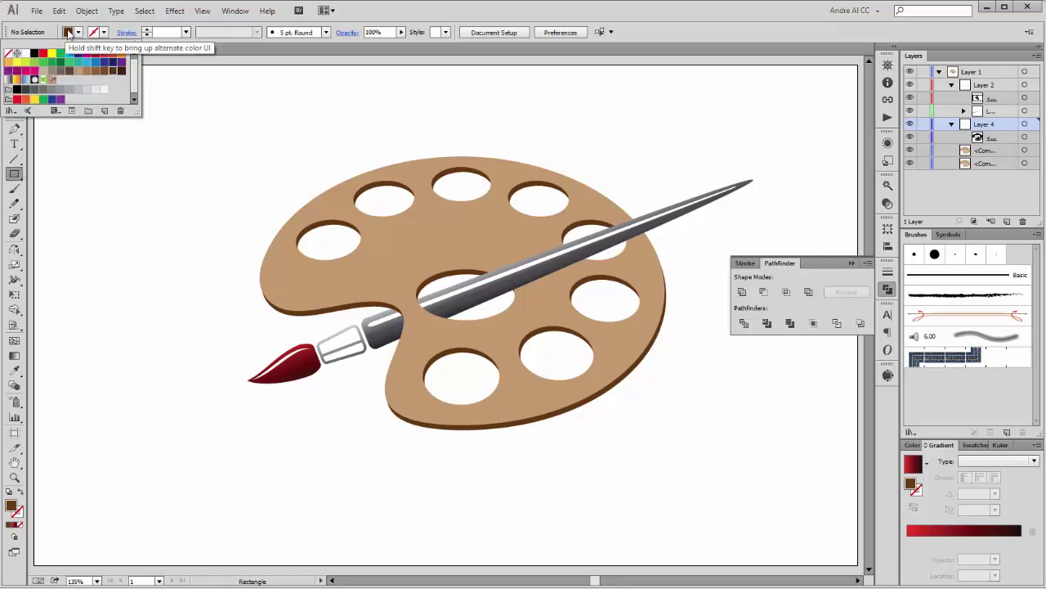
pyautogui.click(653, 25)
pyautogui.moveTo(471, 238)
pyautogui.mouseDown()
pyautogui.moveTo(572, 278)
pyautogui.moveTo(659, 270)
pyautogui.moveTo(656, 260)
pyautogui.mouseUp()
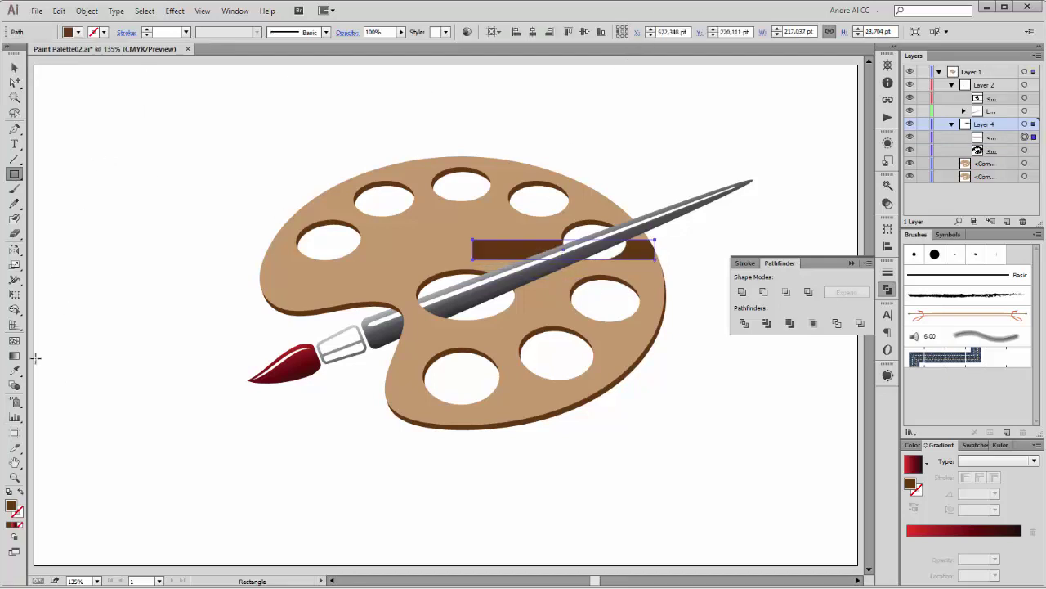
# - Widen the brown rectangle to about 254 pt and taper it toward its right end with Perspective Distort
pyautogui.click(14, 294)
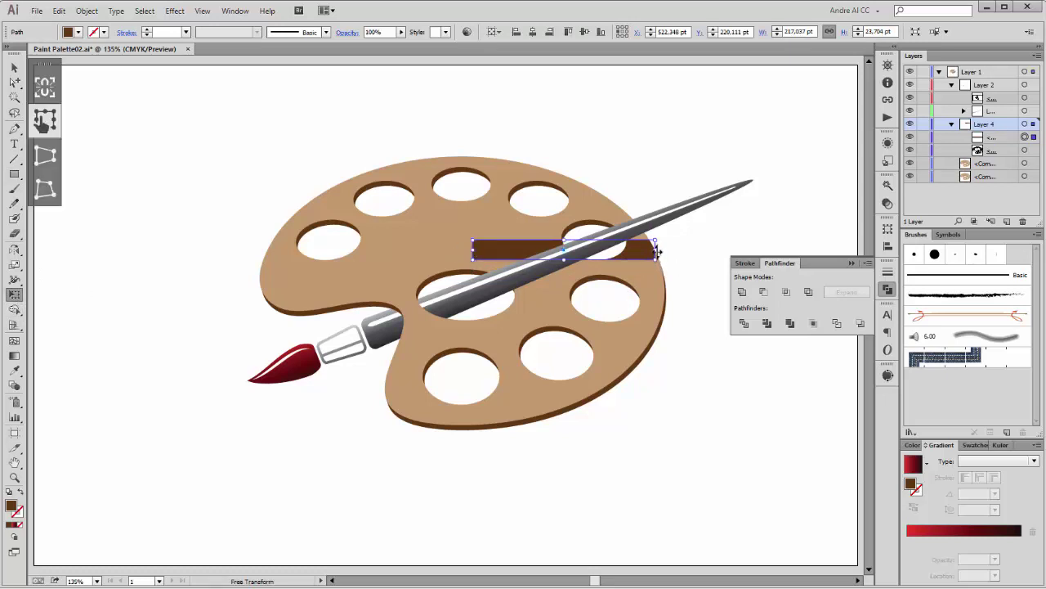
pyautogui.moveTo(659, 248); pyautogui.dragTo(687, 248)
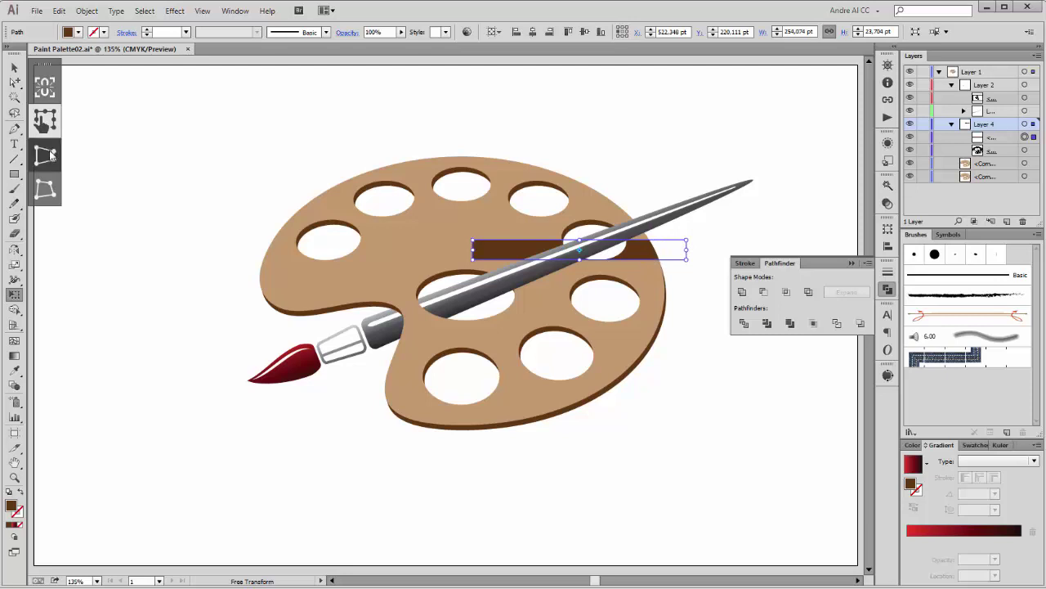
pyautogui.click(47, 156)
pyautogui.moveTo(686, 260)
pyautogui.mouseDown()
pyautogui.moveTo(687, 273)
pyautogui.moveTo(693, 263)
pyautogui.mouseUp()
pyautogui.moveTo(473, 259)
pyautogui.mouseDown()
pyautogui.moveTo(478, 272)
pyautogui.moveTo(473, 262)
pyautogui.mouseUp()
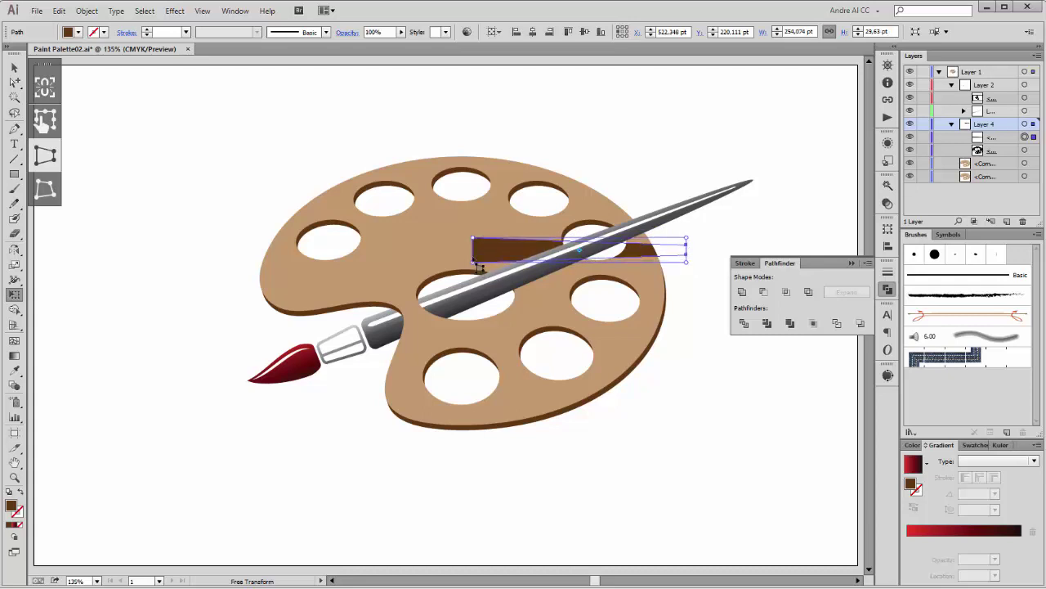
# - Lengthen, rotate and move the tapered brown shape under the brush handle as its shadow, spanning about 273 by 89 pt, and deselect it
pyautogui.click(51, 125)
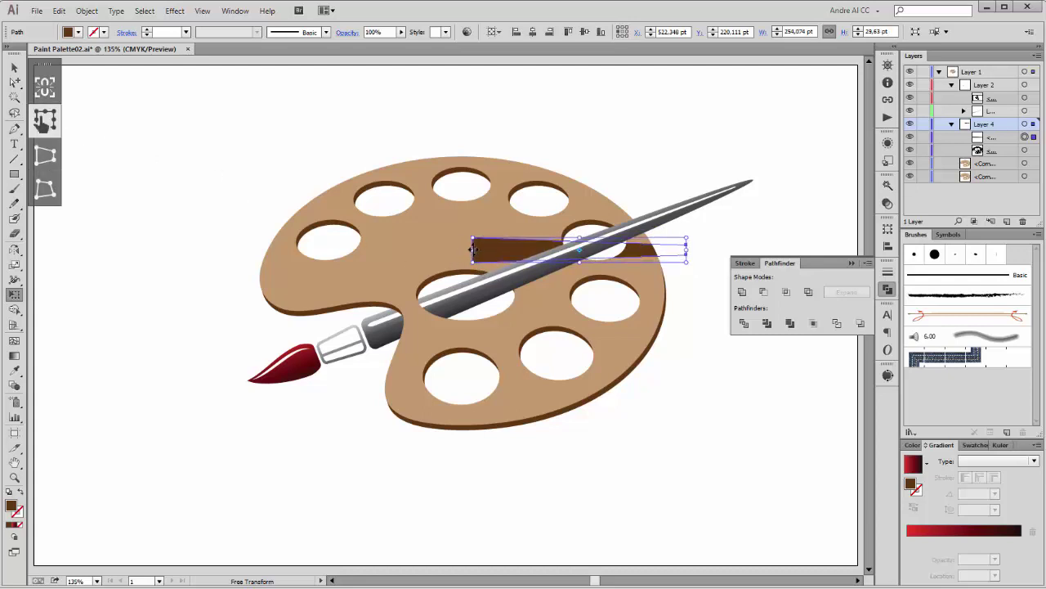
pyautogui.moveTo(518, 257); pyautogui.dragTo(529, 274)
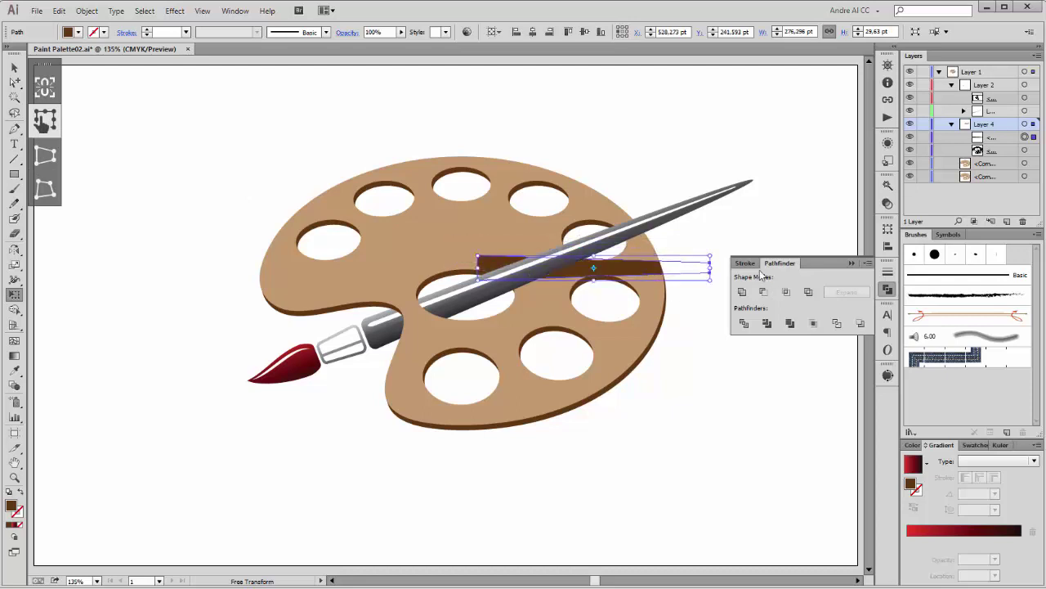
pyautogui.moveTo(733, 244); pyautogui.dragTo(724, 209)
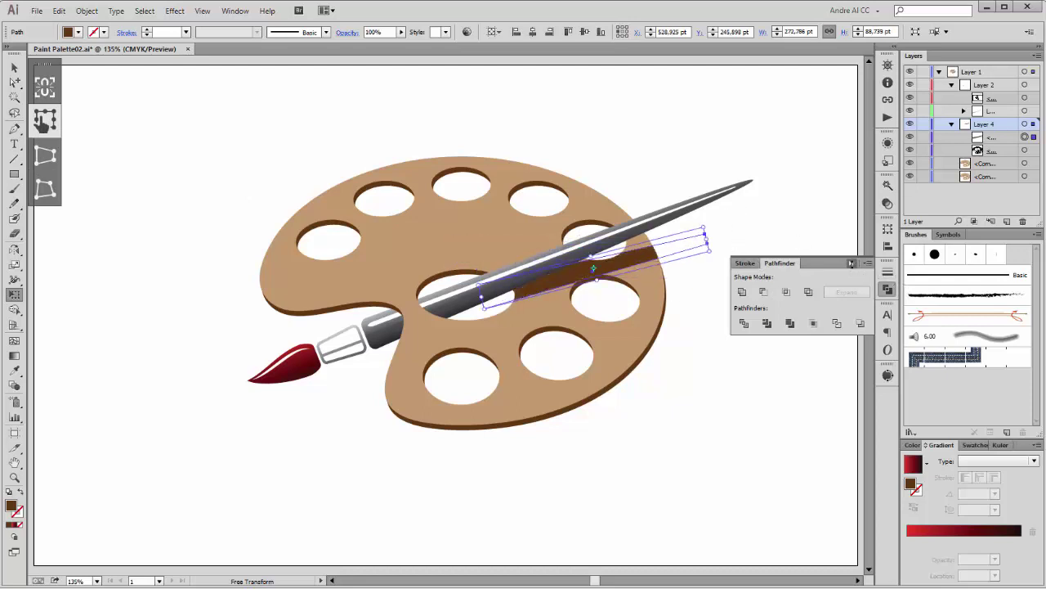
pyautogui.click(852, 263)
pyautogui.moveTo(743, 279)
pyautogui.mouseDown()
pyautogui.moveTo(757, 247)
pyautogui.moveTo(643, 252)
pyautogui.mouseUp()
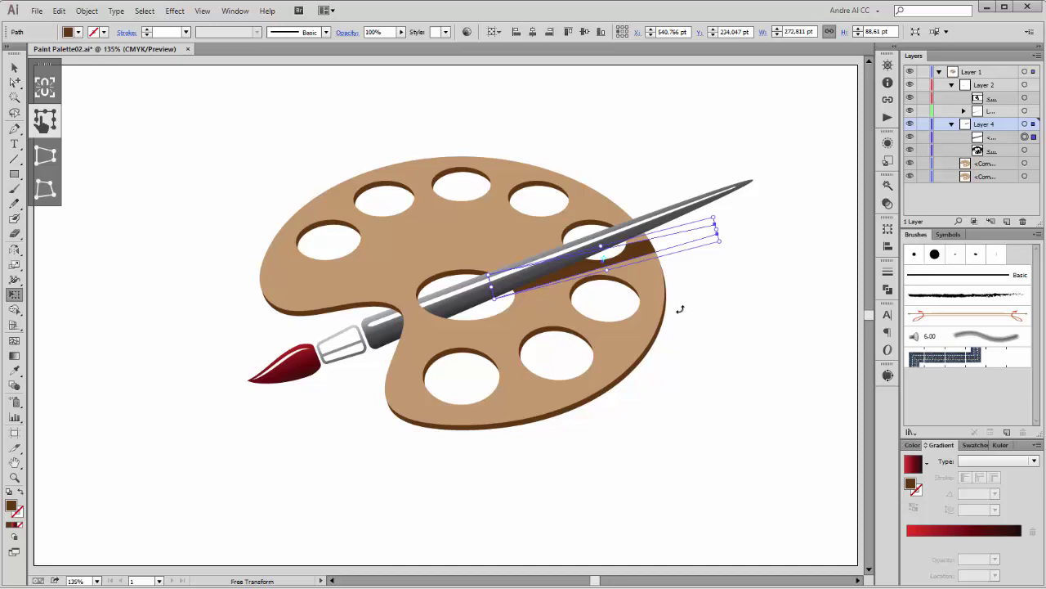
pyautogui.click(14, 83)
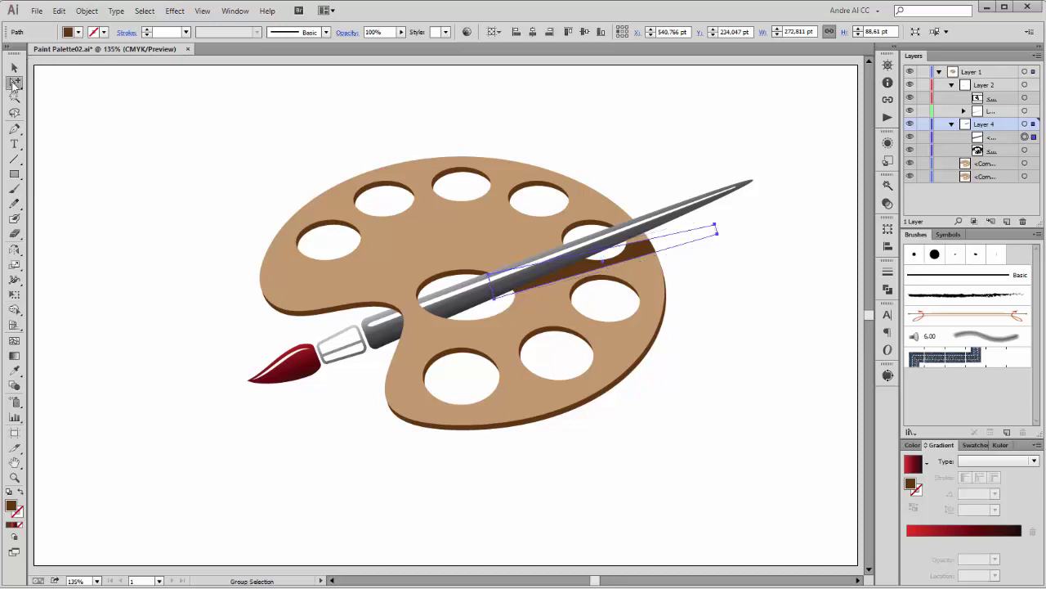
pyautogui.click(771, 447)
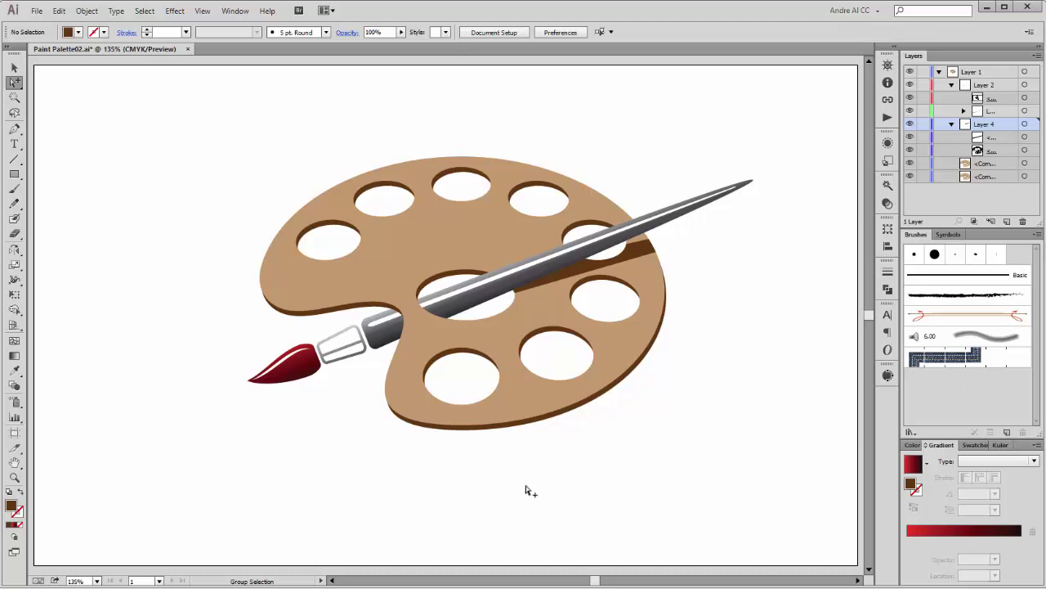
# - Collapse Layer 2 and Layer 4, and draw an ellipse about 342 by 51 pt in Layer 1 below the palette
pyautogui.click(952, 85)
pyautogui.click(989, 73)
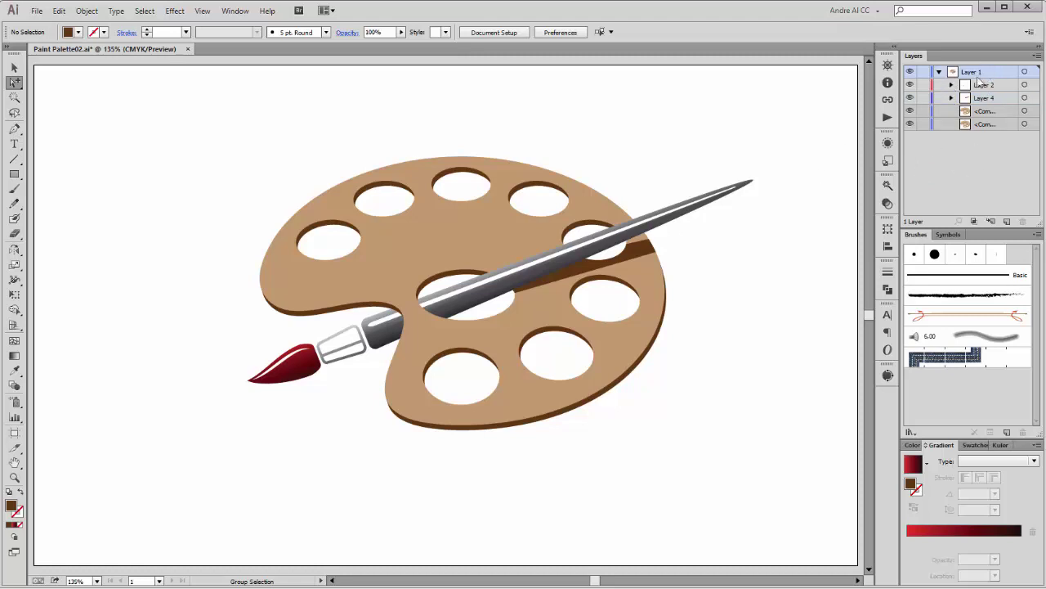
pyautogui.moveTo(14, 174); pyautogui.dragTo(56, 204)
pyautogui.moveTo(315, 473); pyautogui.dragTo(602, 516)
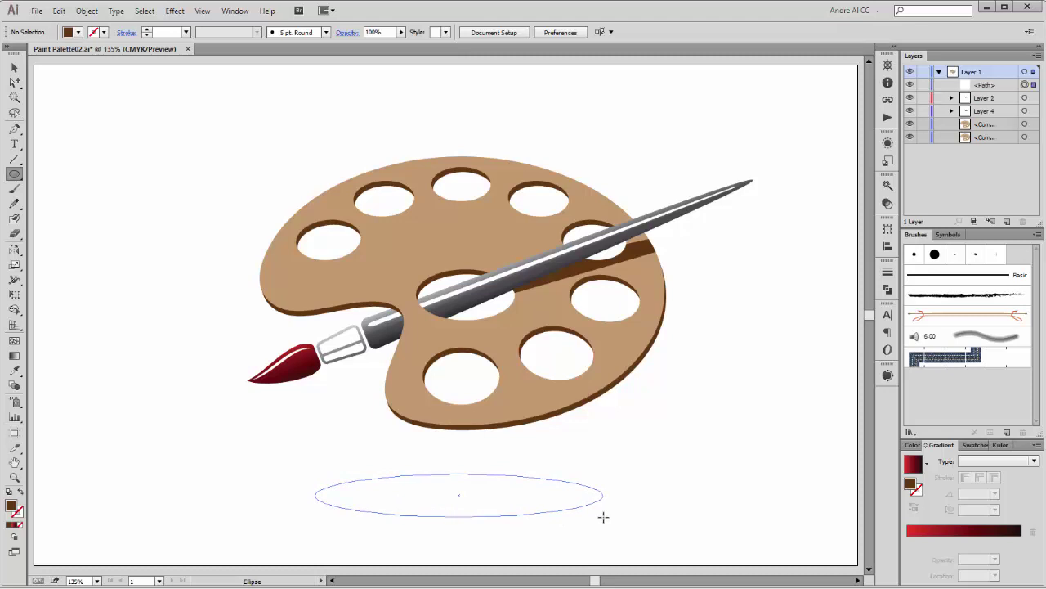
# - Fill the ellipse with the White, Black gradient, set to Radial and reversed so black is at the center
pyautogui.click(927, 463)
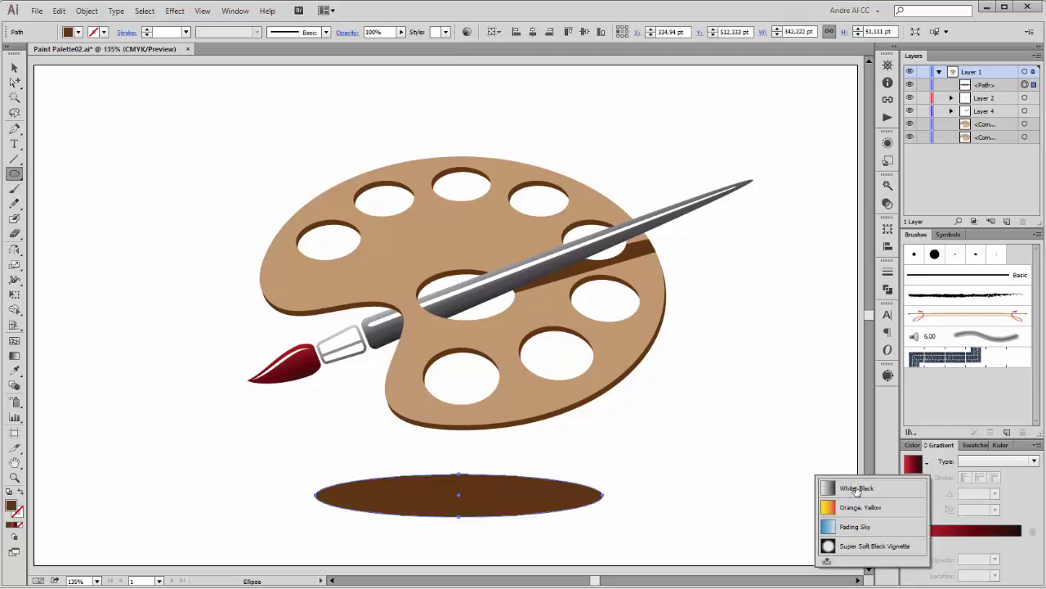
pyautogui.click(856, 489)
pyautogui.click(996, 461)
pyautogui.click(993, 484)
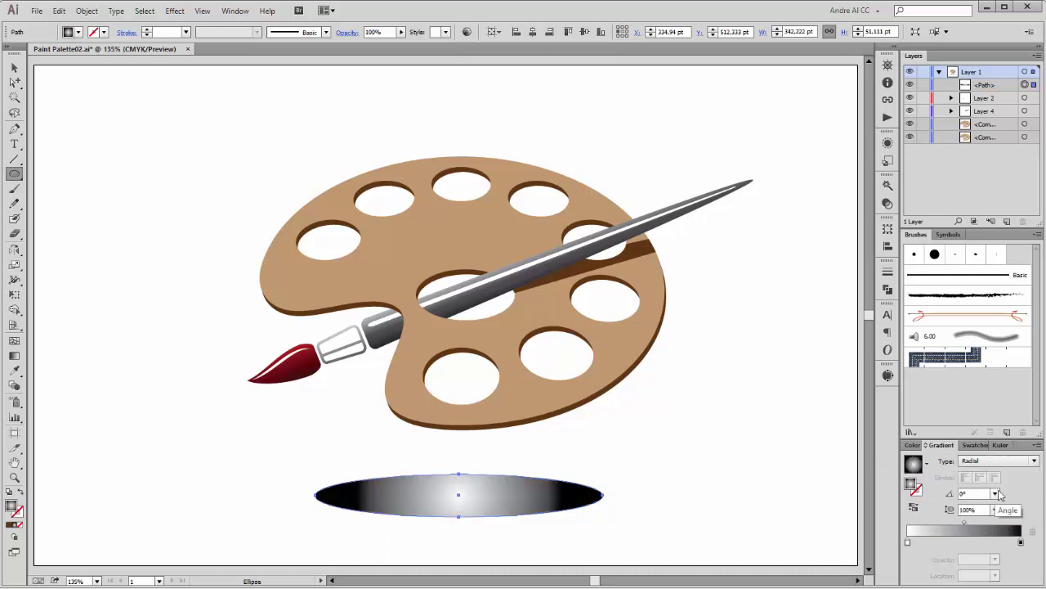
pyautogui.click(915, 508)
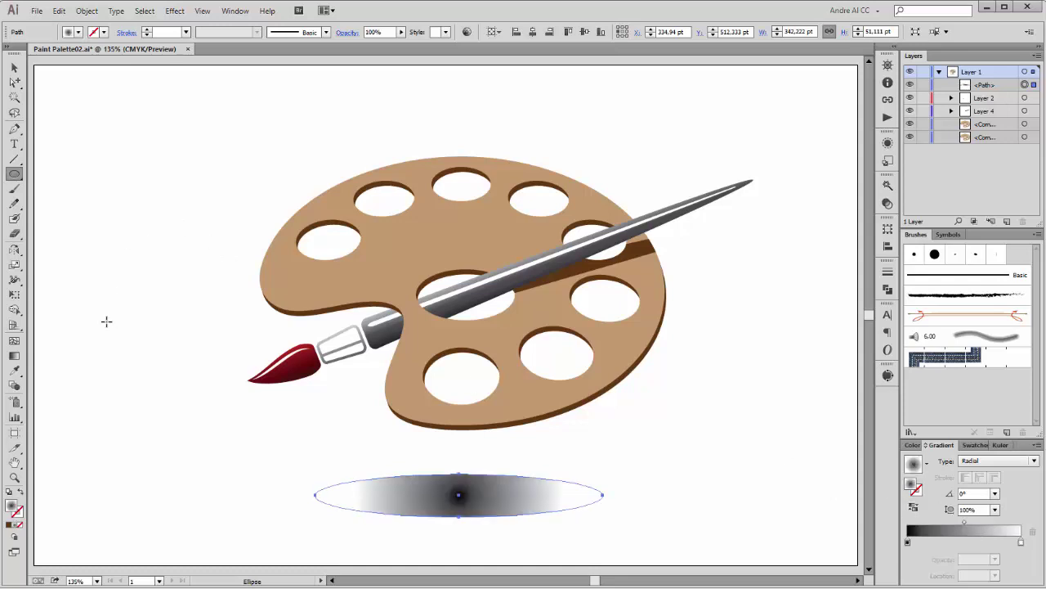
# - Flatten the ellipse's radial gradient to an aspect ratio of about 13.6% and extend it almost to the ellipse's ends
pyautogui.click(15, 358)
pyautogui.moveTo(479, 495)
pyautogui.moveTo(457, 402); pyautogui.dragTo(457, 486)
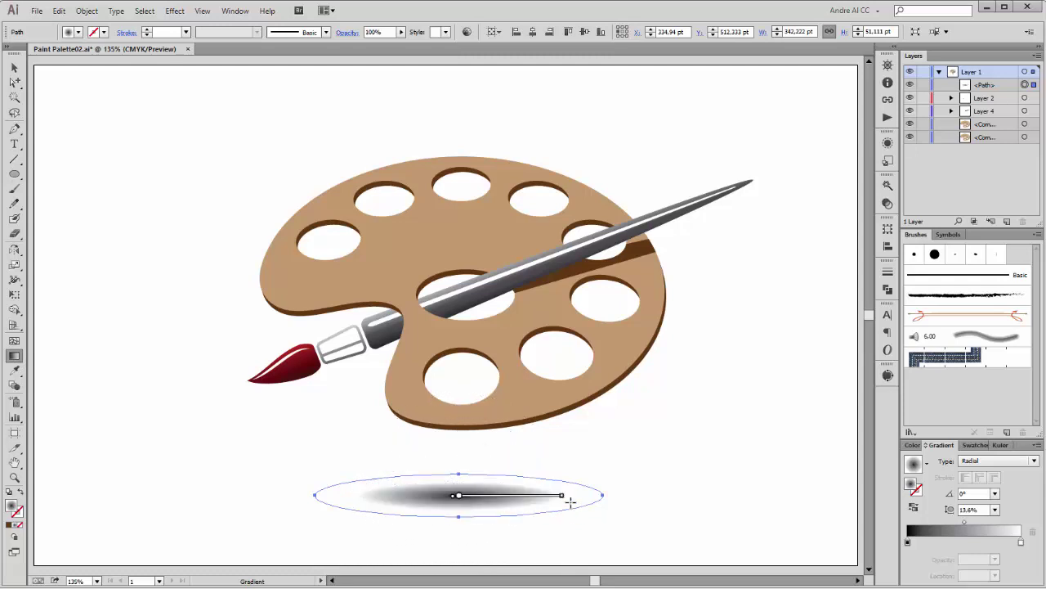
pyautogui.moveTo(567, 497); pyautogui.dragTo(577, 499)
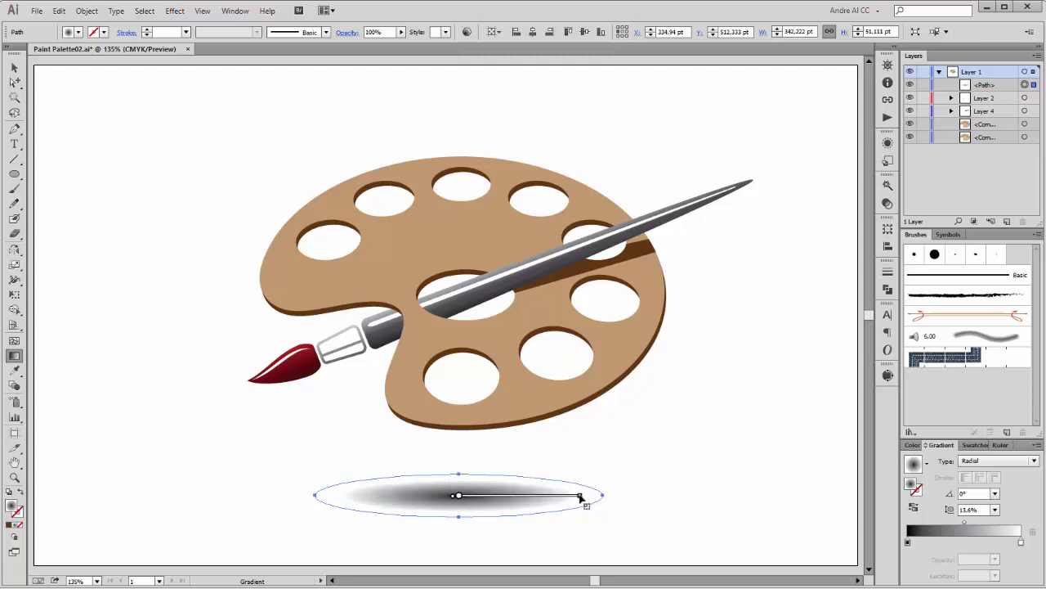
# - Recolor the gradient's black center stop to brown, R=161 G=95 B=35, using RGB color mode
pyautogui.doubleClick(907, 541)
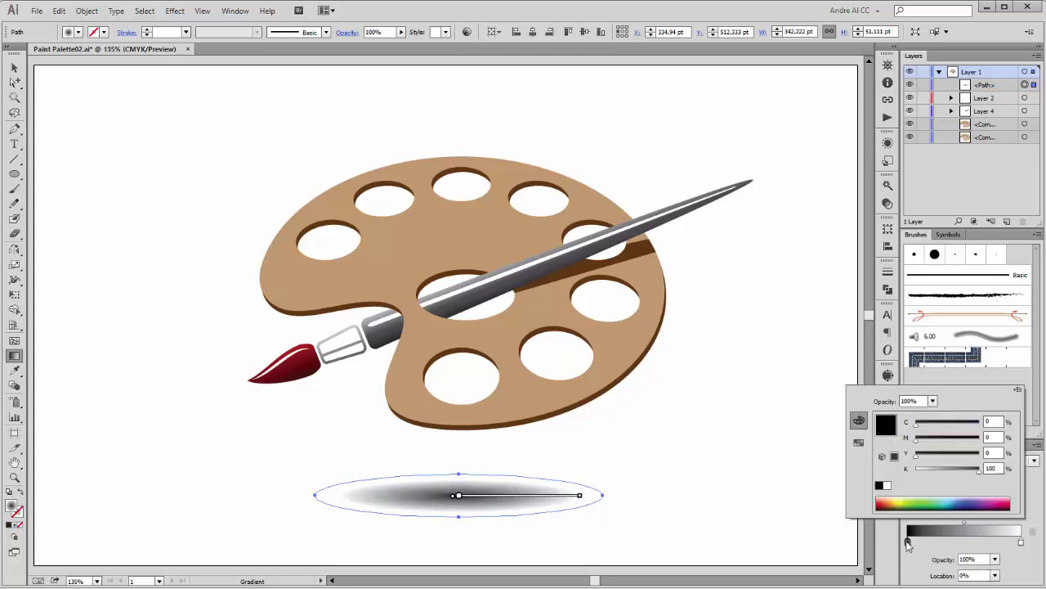
pyautogui.click(1018, 389)
pyautogui.click(977, 407)
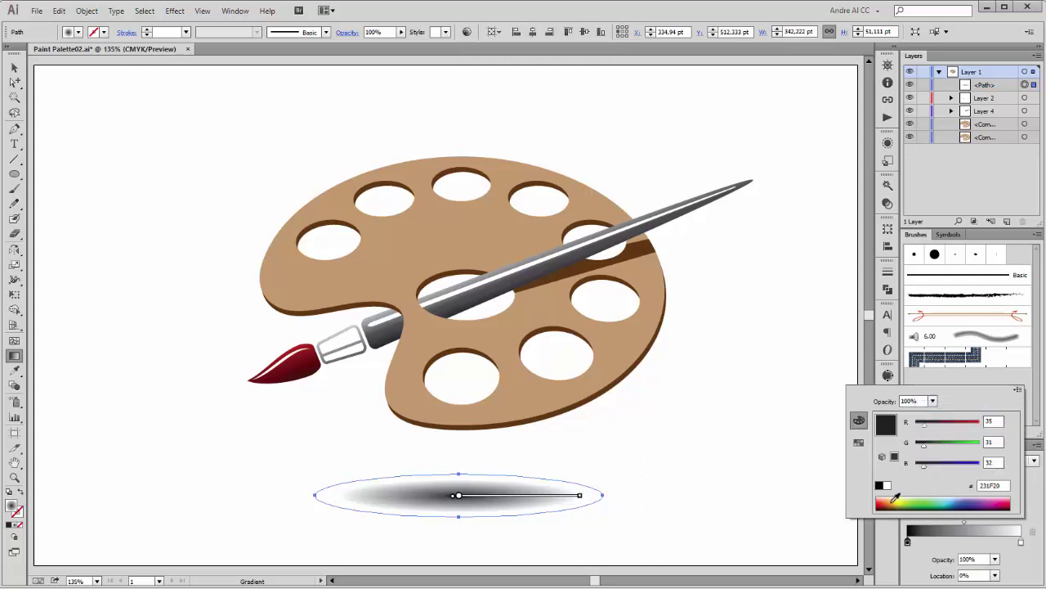
pyautogui.click(895, 500)
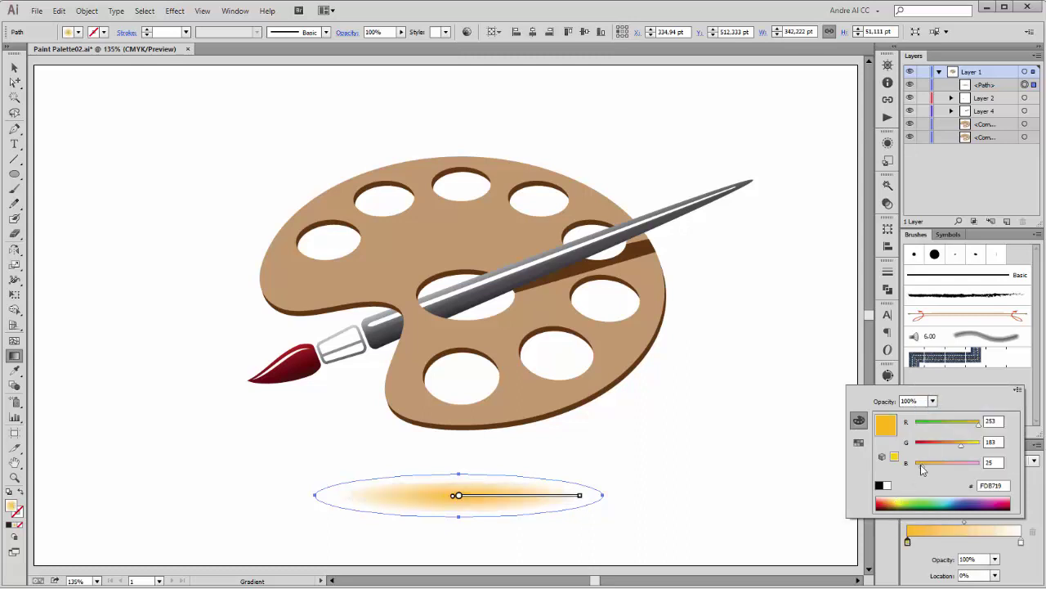
pyautogui.moveTo(958, 446)
pyautogui.mouseDown()
pyautogui.moveTo(943, 447)
pyautogui.moveTo(959, 427)
pyautogui.mouseUp()
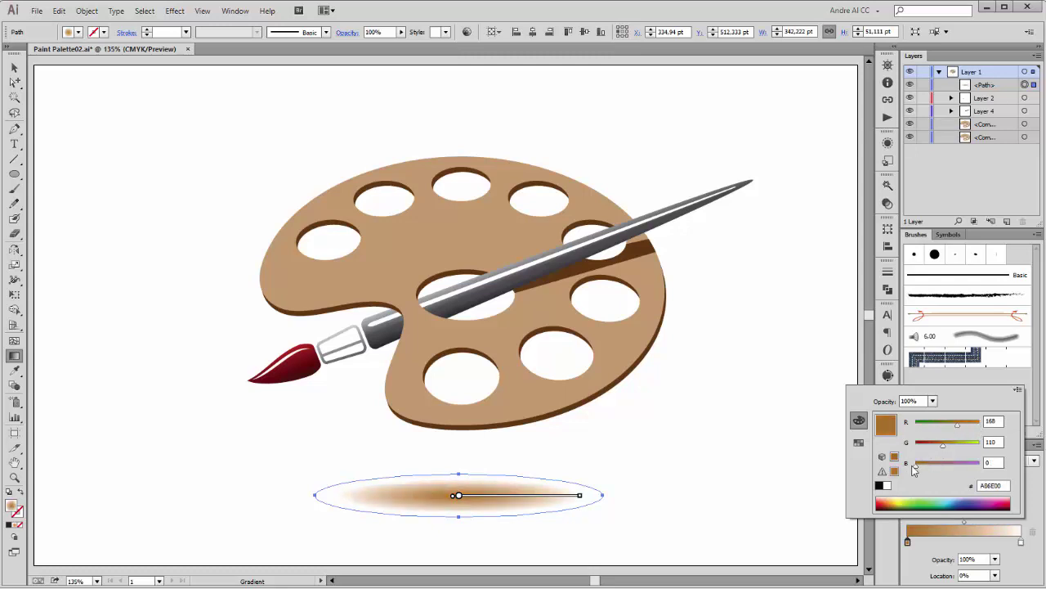
pyautogui.moveTo(923, 465); pyautogui.dragTo(938, 448)
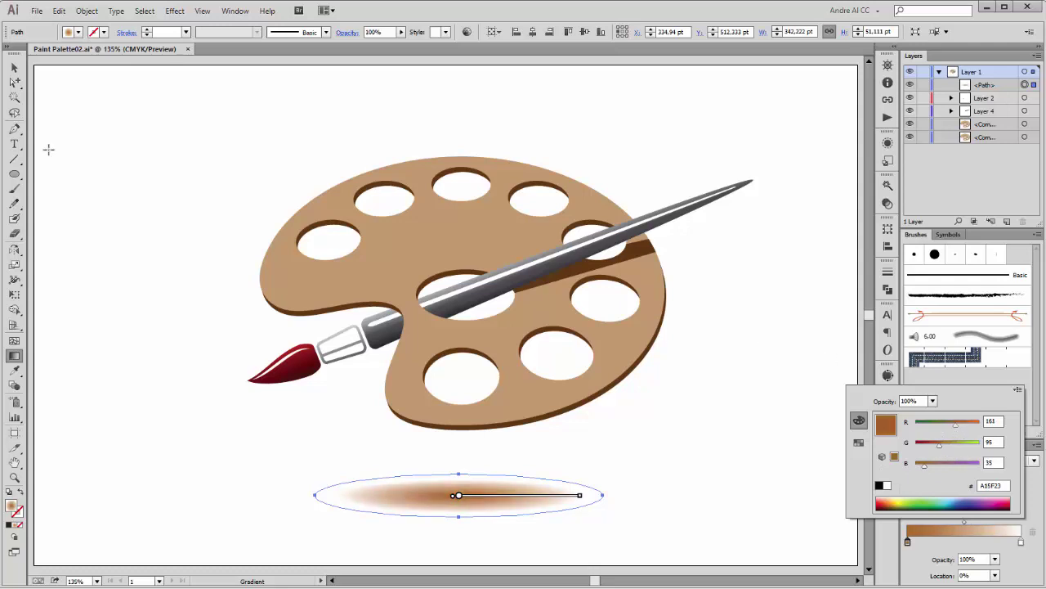
pyautogui.press('Escape')
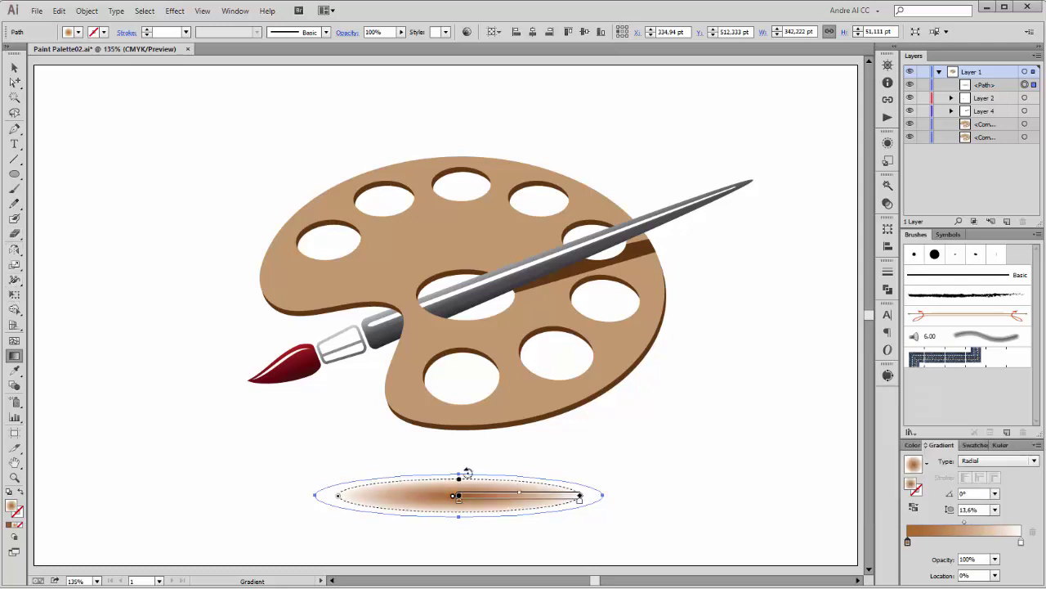
# - Squash the shadow ellipse to about 39 pt high and move the entire artwork slightly down the artboard
pyautogui.click(14, 295)
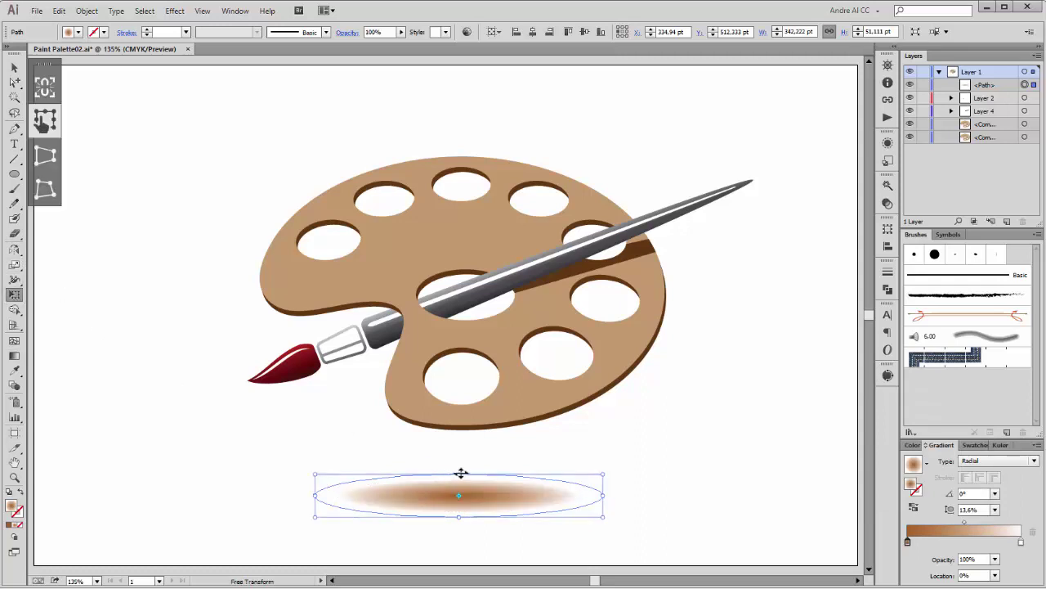
pyautogui.moveTo(456, 475); pyautogui.dragTo(492, 497)
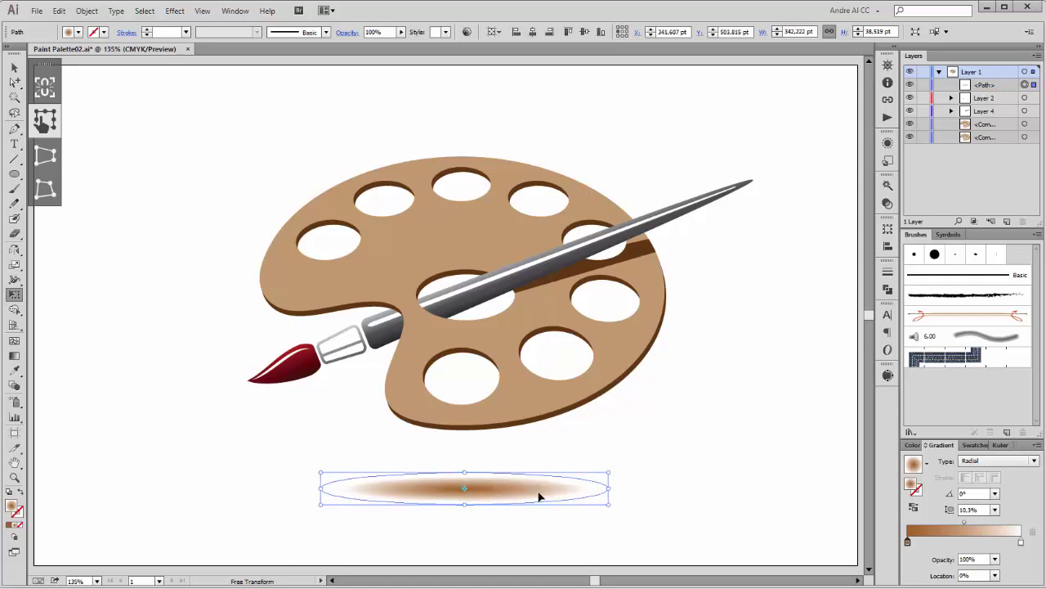
pyautogui.hotkey('ctrl', 'a')
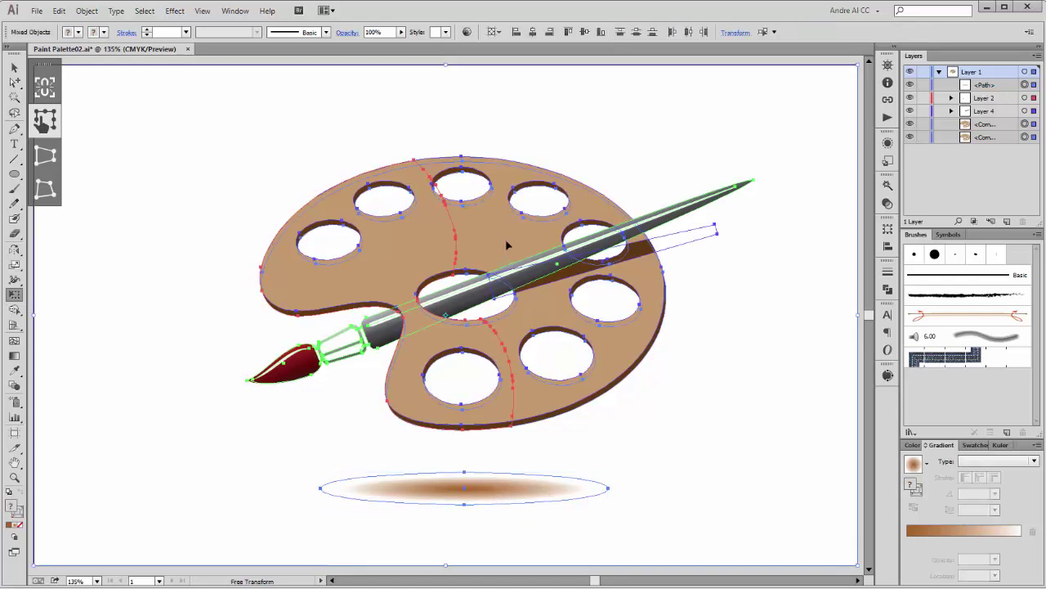
pyautogui.moveTo(505, 244); pyautogui.dragTo(505, 278)
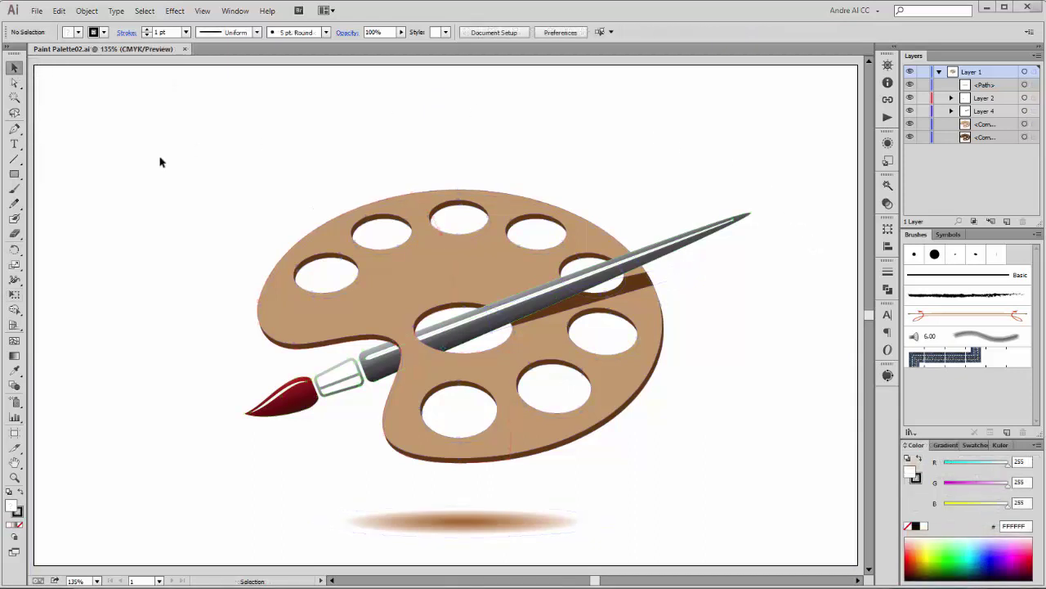
# - Add the text "LOGO NAME" above the palette in Trebuchet MS Regular at 48 pt
pyautogui.click(13, 143)
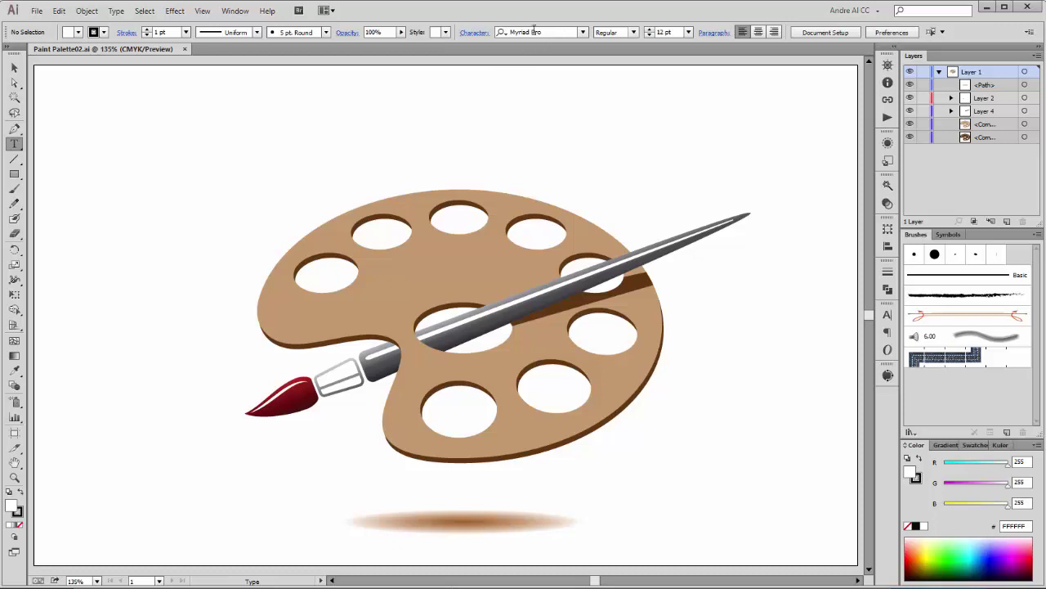
pyautogui.click(689, 32)
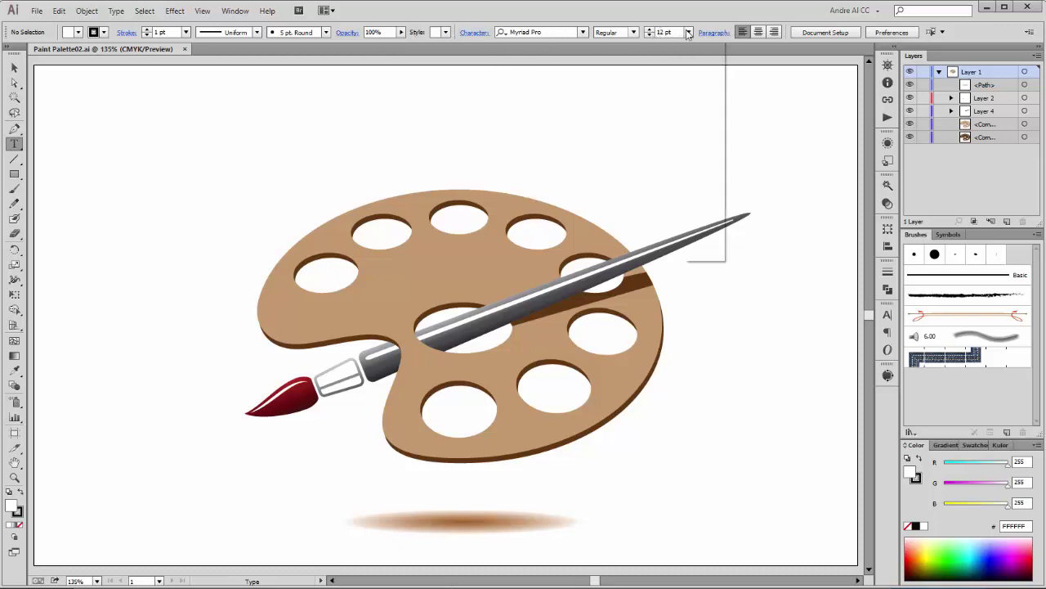
pyautogui.click(703, 226)
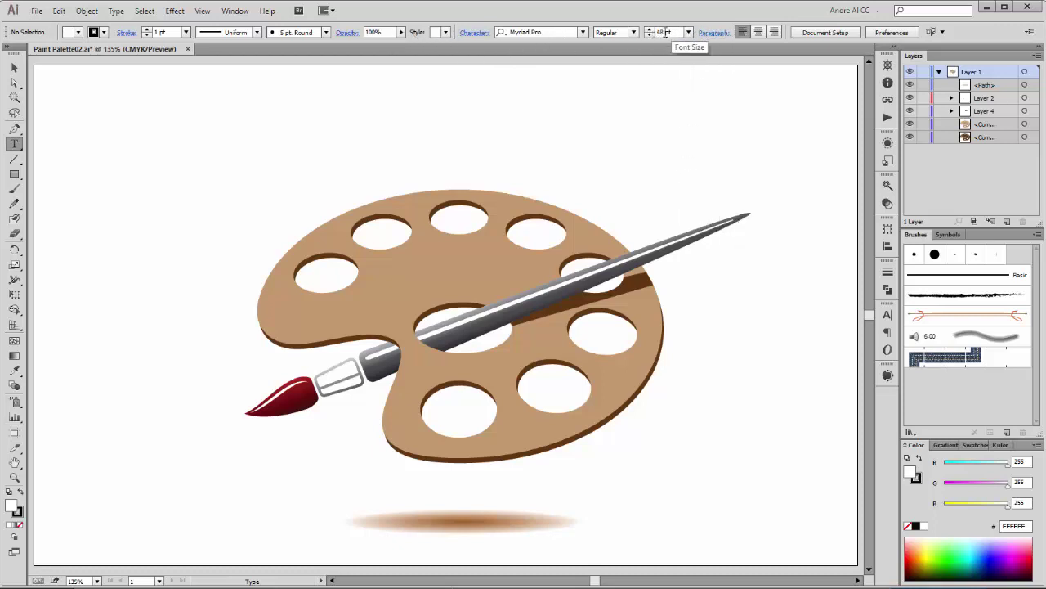
pyautogui.click(583, 32)
pyautogui.moveTo(735, 194); pyautogui.dragTo(735, 235)
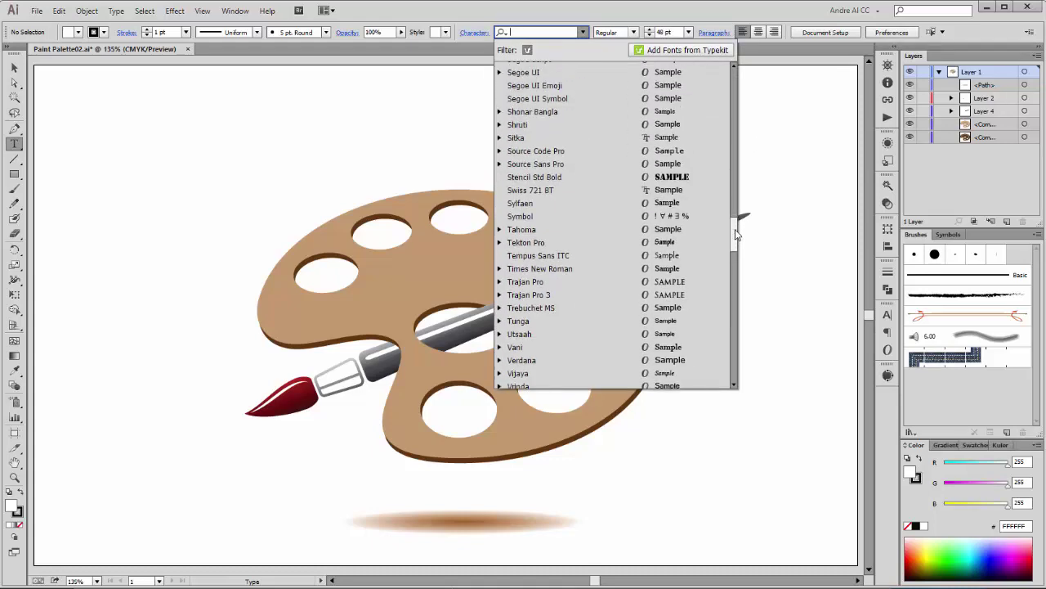
pyautogui.click(535, 308)
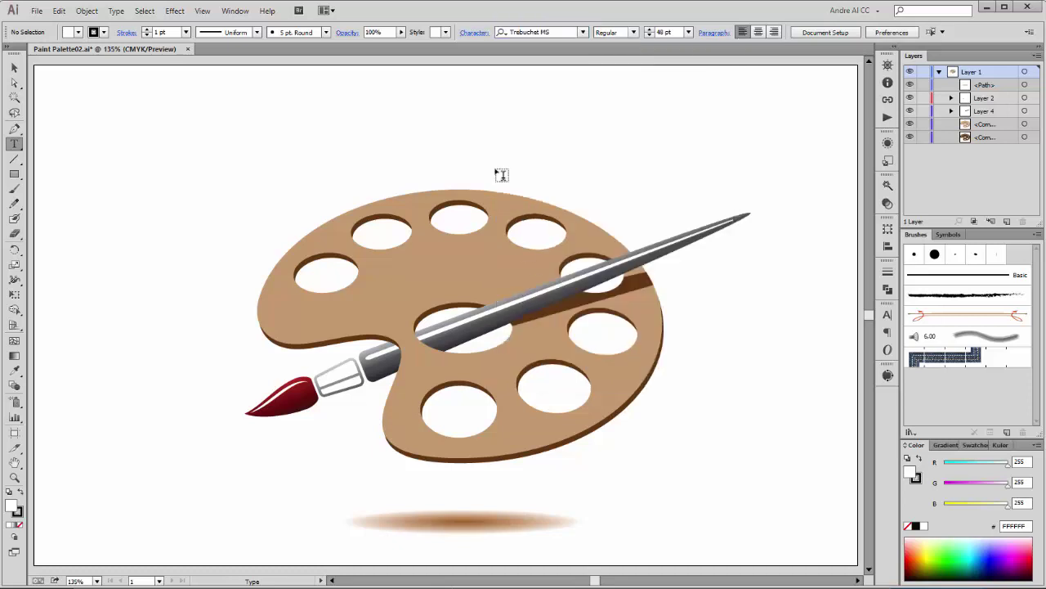
pyautogui.click(366, 130)
pyautogui.write('LOGO NAME')
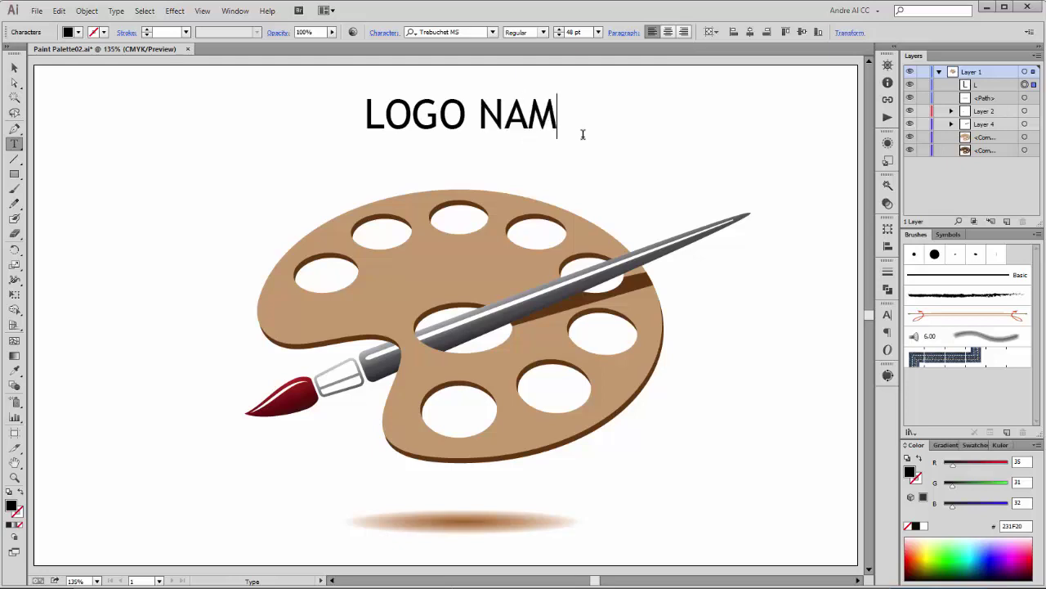
# - Reduce the height of the LOGO NAME text to a font size of about 35.4 pt, keeping its width, and position it above the palette
pyautogui.click(14, 67)
pyautogui.click(532, 121)
pyautogui.moveTo(533, 120); pyautogui.dragTo(530, 130)
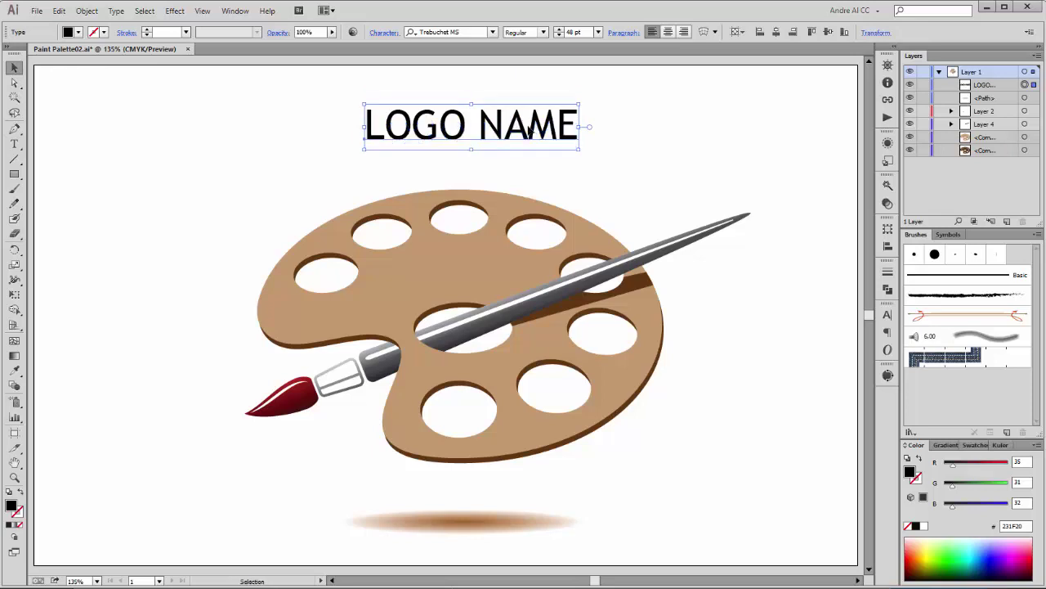
pyautogui.moveTo(472, 105); pyautogui.dragTo(471, 116)
pyautogui.moveTo(523, 136); pyautogui.dragTo(518, 132)
# - Color the LOGO NAME text dark red, R=104 G=30 B=45, and deselect it
pyautogui.click(78, 33)
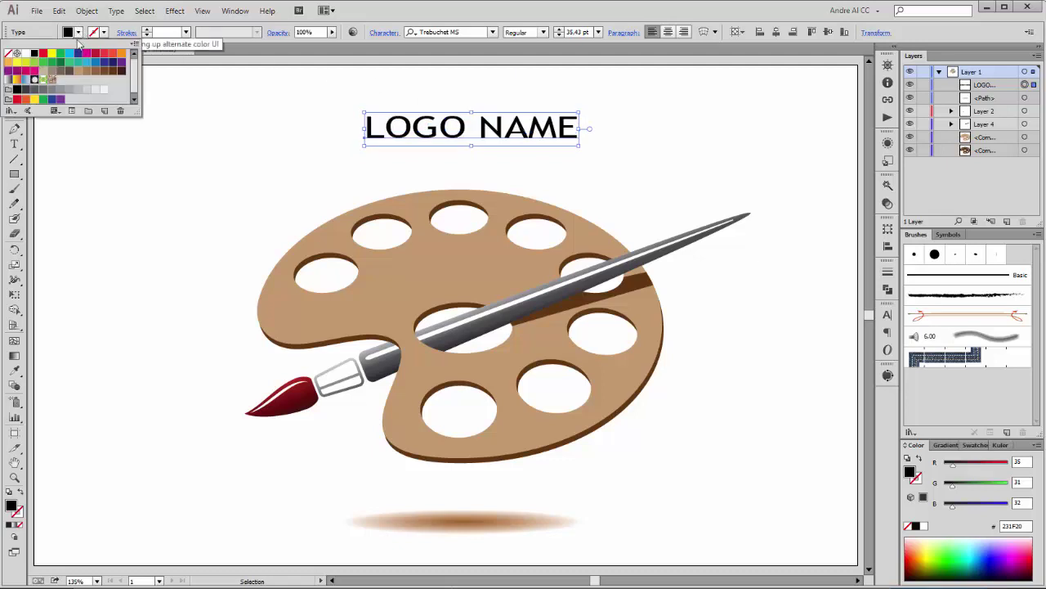
pyautogui.click(95, 53)
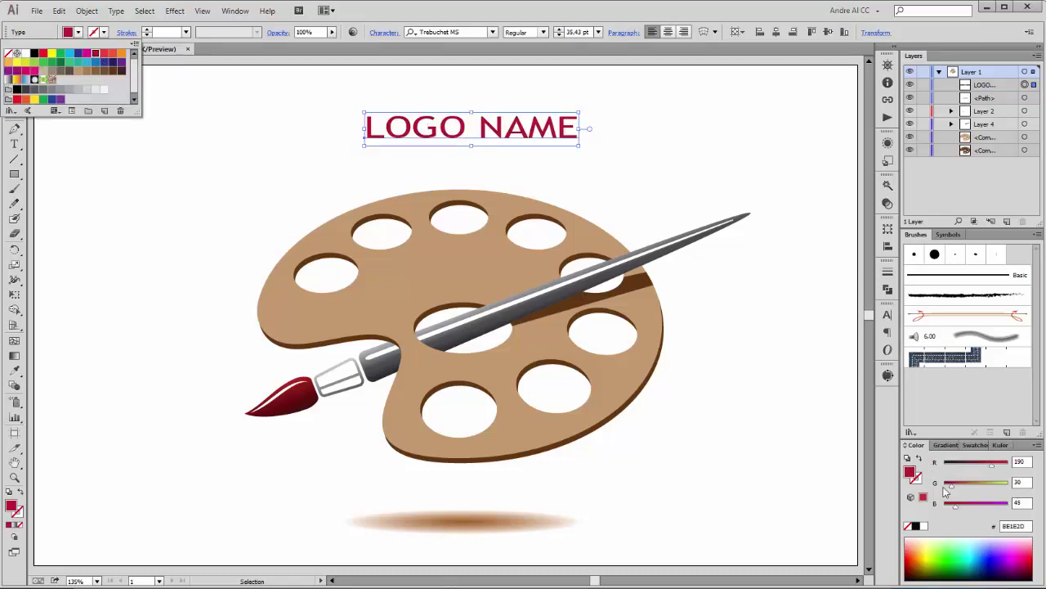
pyautogui.click(995, 471)
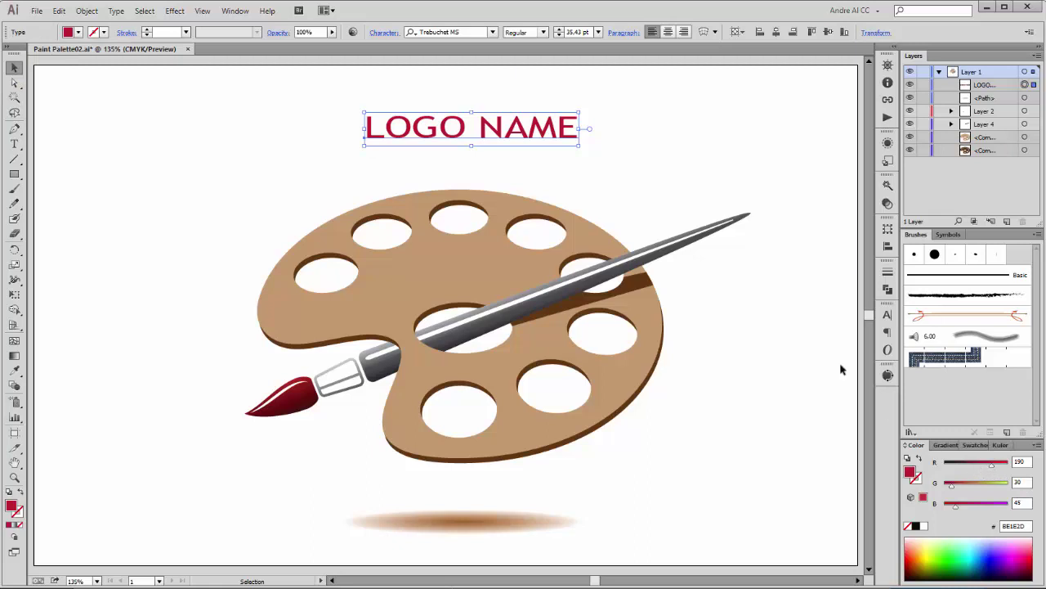
pyautogui.click(1024, 86)
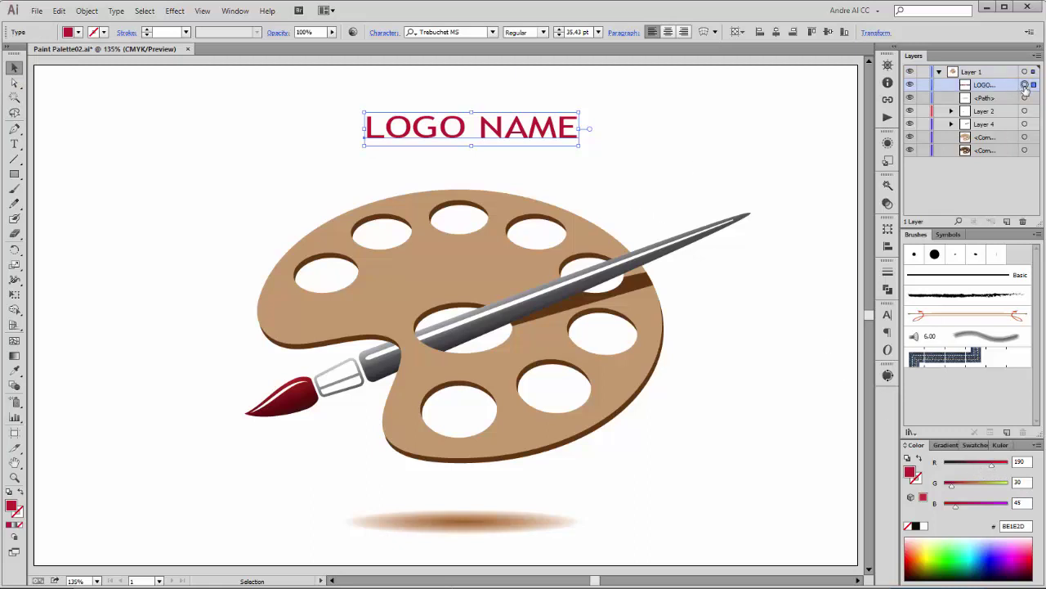
pyautogui.moveTo(990, 465); pyautogui.dragTo(970, 466)
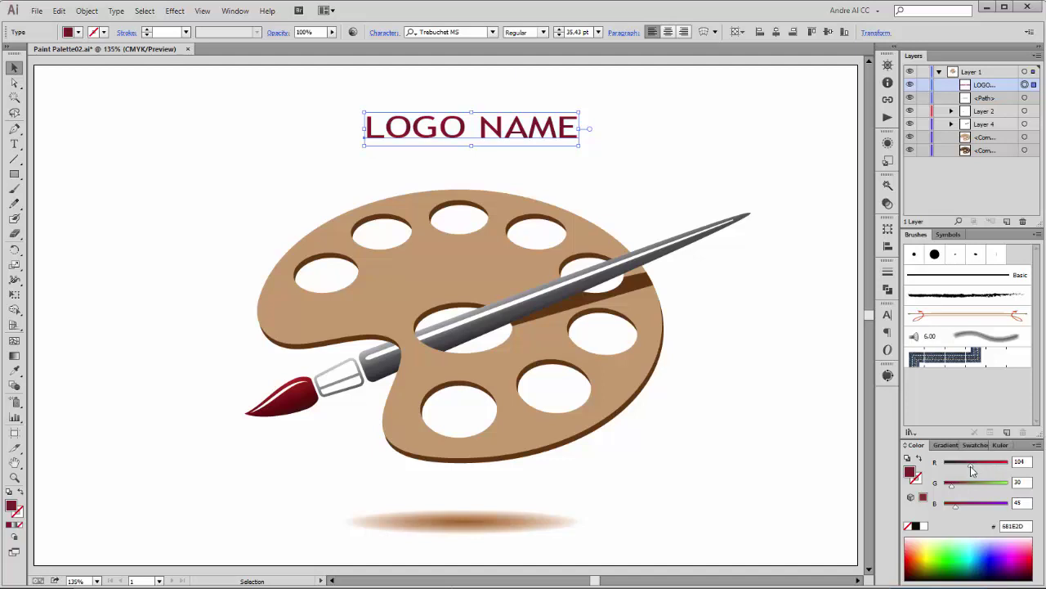
pyautogui.click(815, 113)
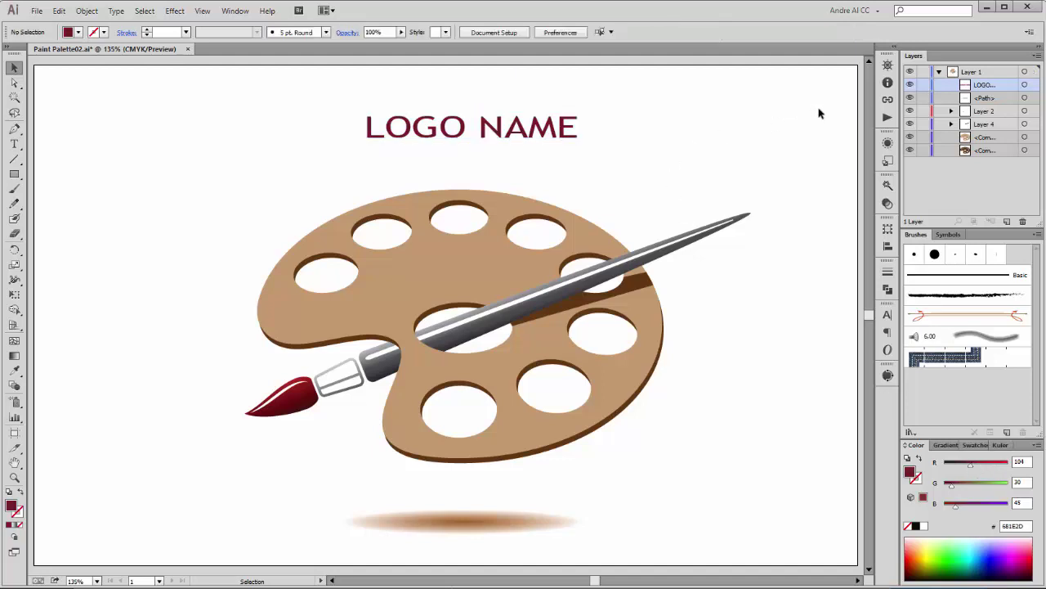